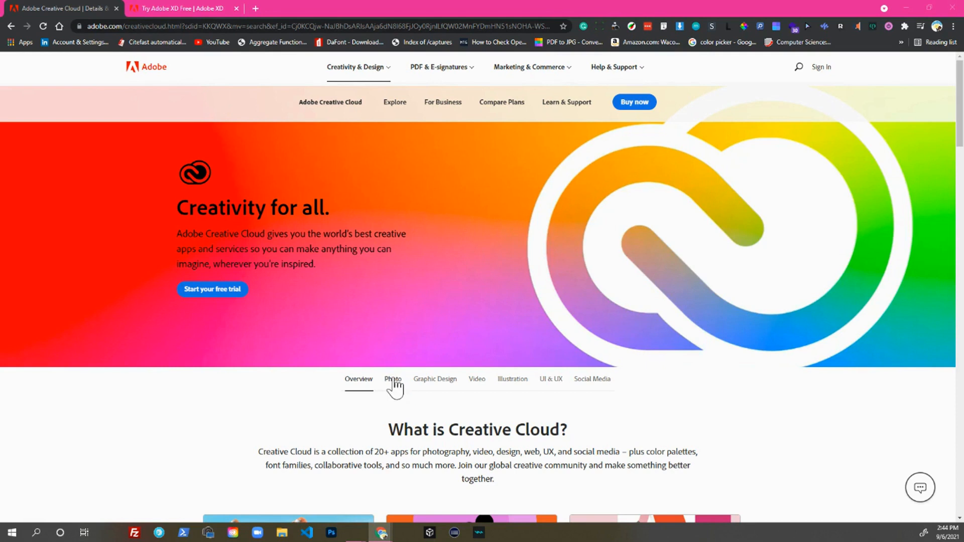
# Step: Examine the Creative Cloud page's app overview, including Photoshop, Illustrator, InDesign, Premiere Pro, XD and Acrobat DC
pyautogui.scroll(-5, 509, 398)
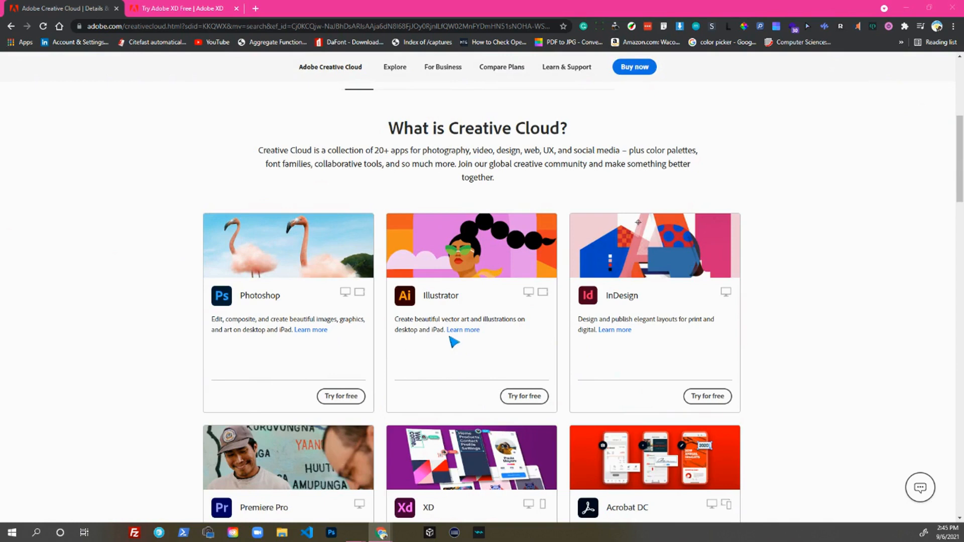
pyautogui.scroll(-1, 485, 359)
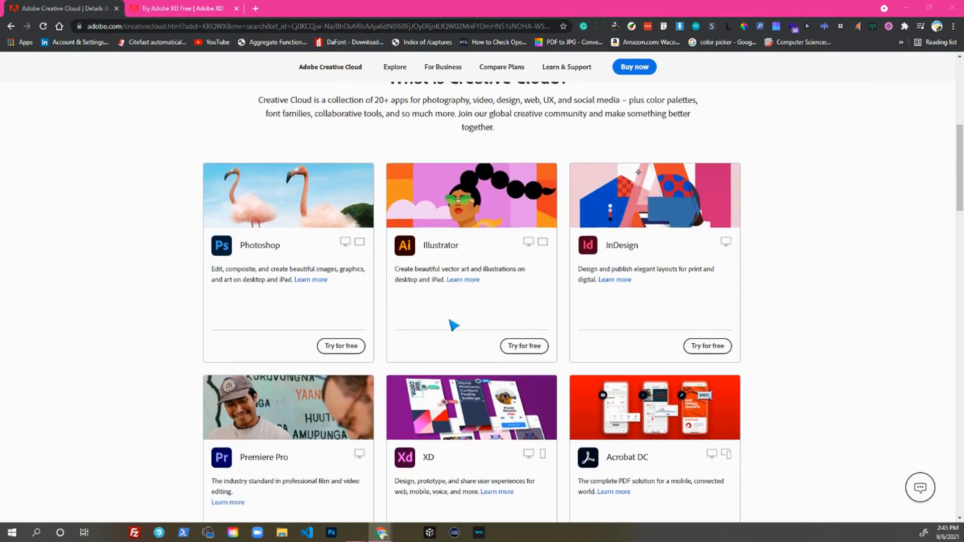
pyautogui.scroll(-2, 449, 319)
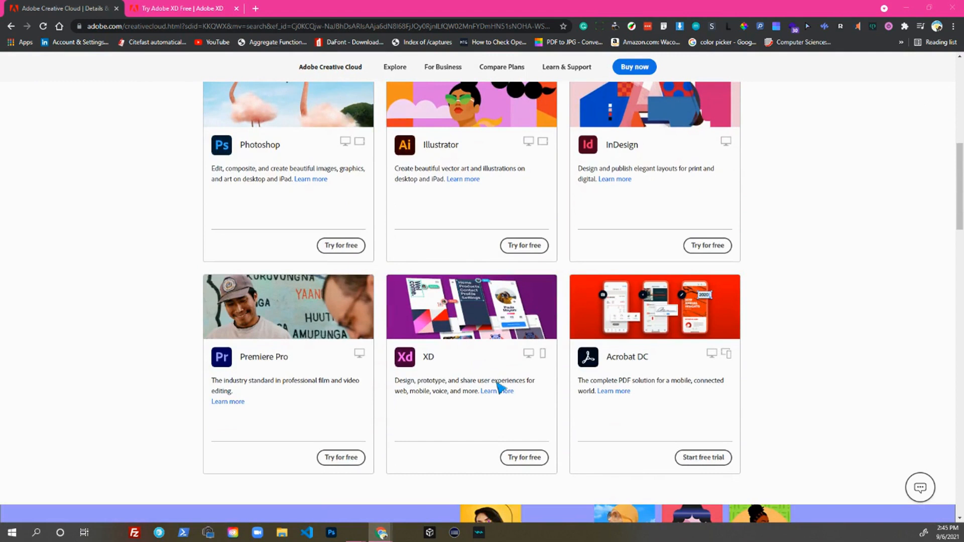
pyautogui.scroll(-2, 628, 388)
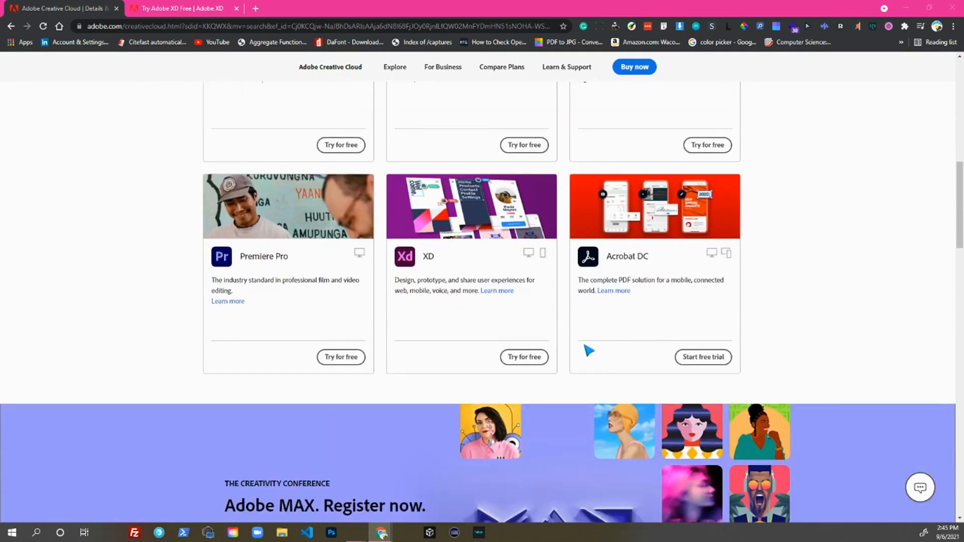
pyautogui.scroll(2, 585, 344)
pyautogui.scroll(2, 581, 339)
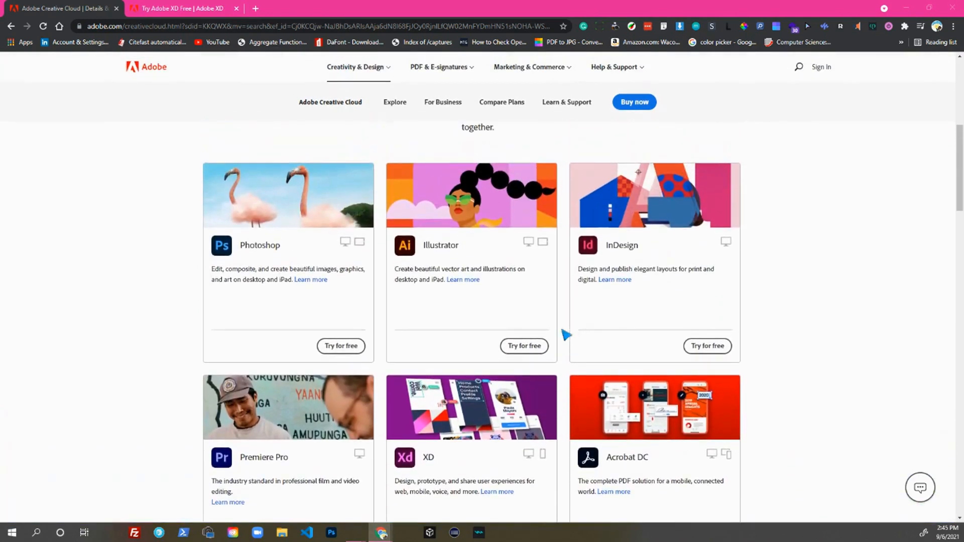
pyautogui.scroll(-1, 465, 366)
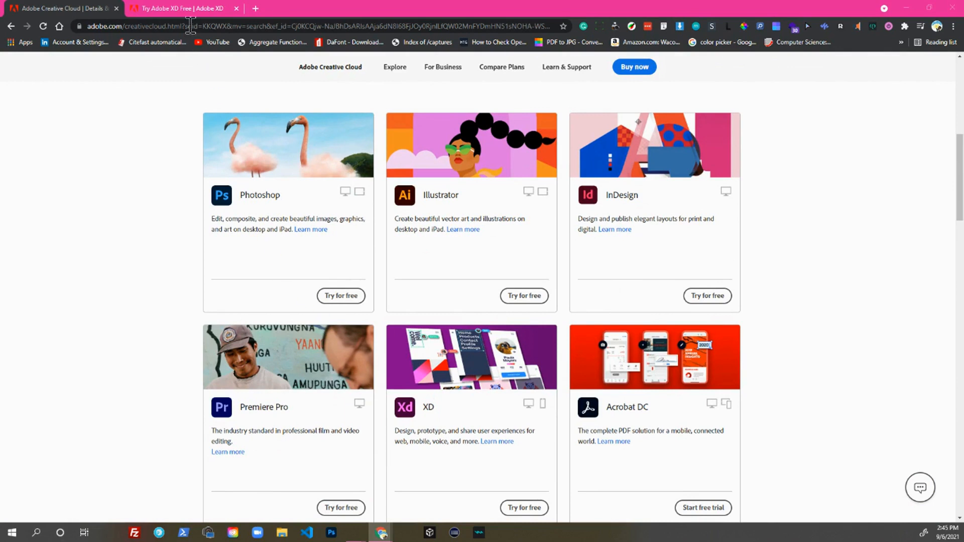
# Step: Open the Adobe XD free trial page and read through its benefits, how-it-works and pricing sections
pyautogui.click(186, 6)
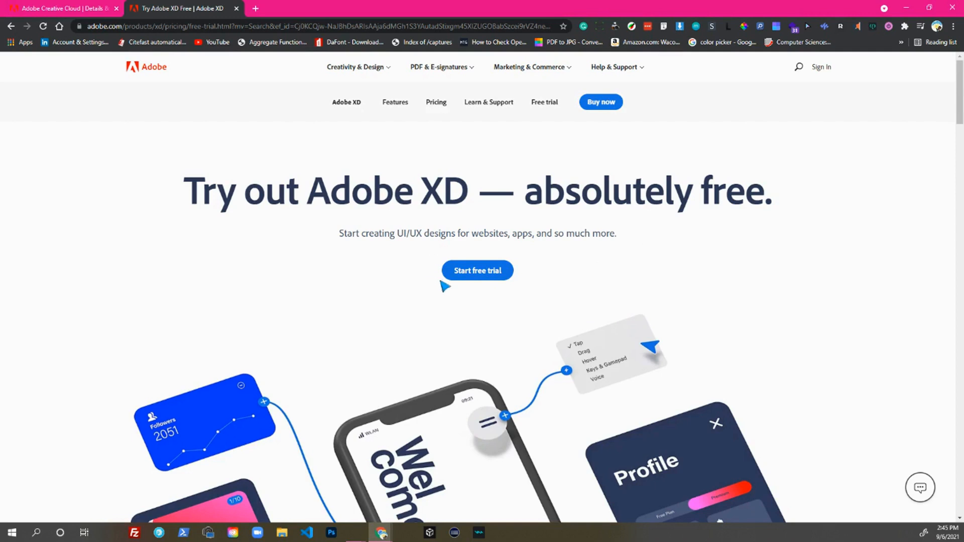
pyautogui.scroll(-1, 402, 248)
pyautogui.scroll(1, 402, 248)
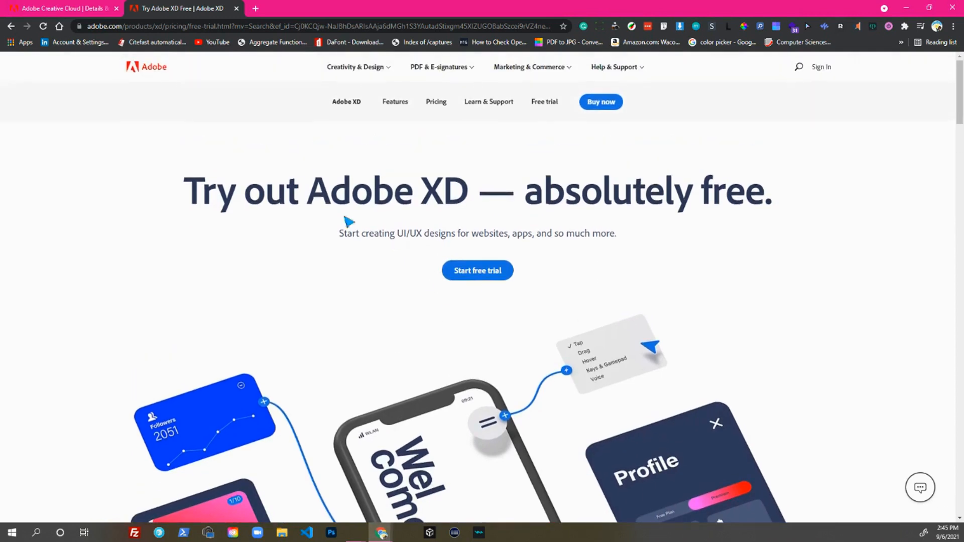
pyautogui.scroll(-3, 379, 273)
pyautogui.scroll(-8, 381, 271)
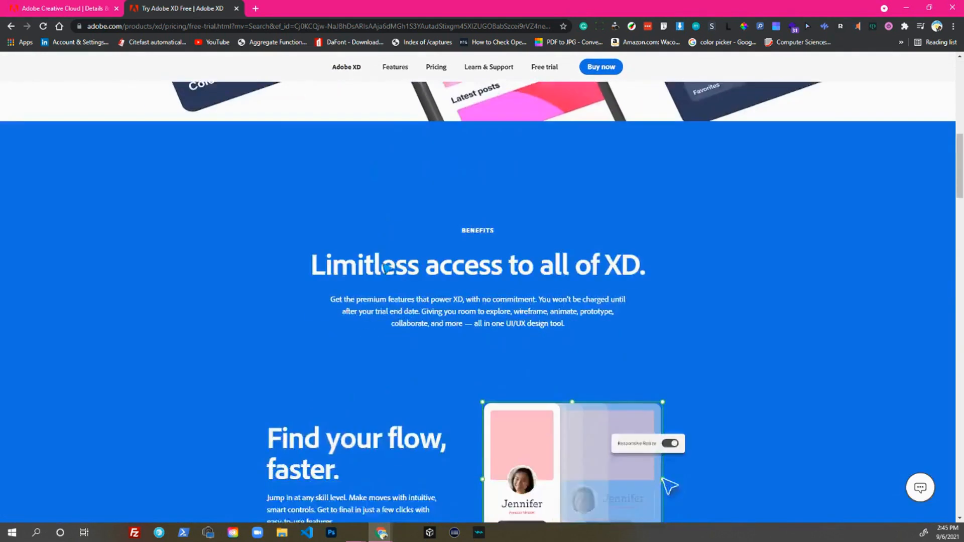
pyautogui.scroll(-7, 387, 266)
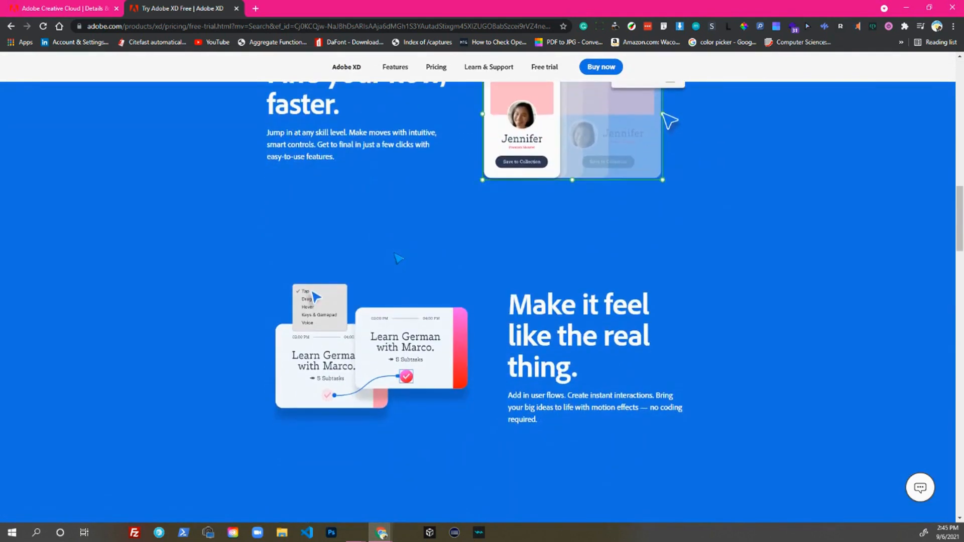
pyautogui.scroll(-9, 459, 251)
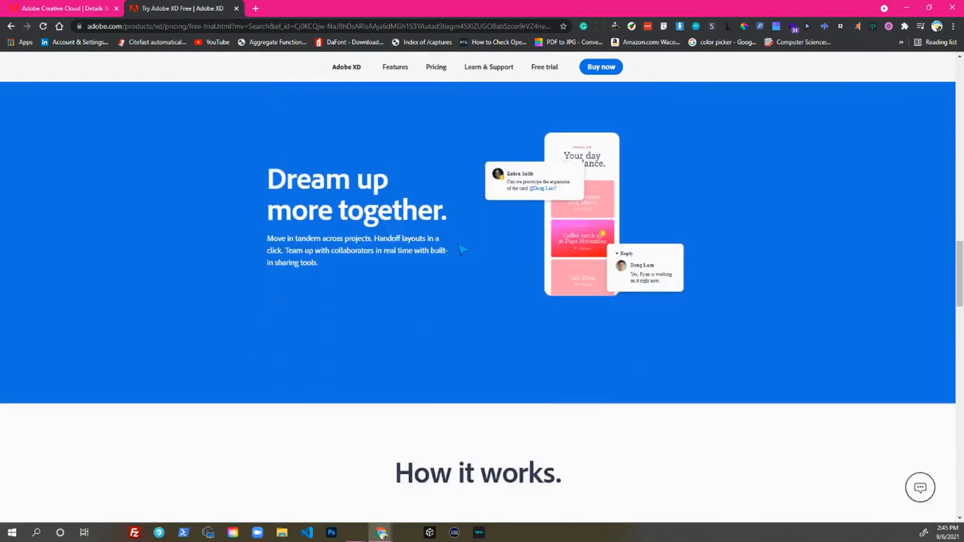
pyautogui.scroll(-10, 461, 250)
pyautogui.scroll(-10, 462, 249)
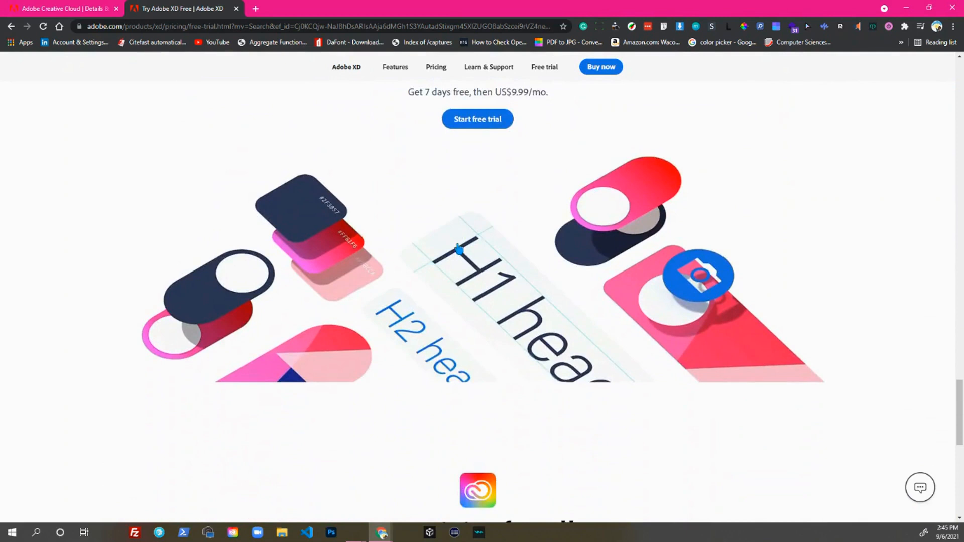
pyautogui.scroll(-9, 459, 250)
pyautogui.scroll(5, 462, 250)
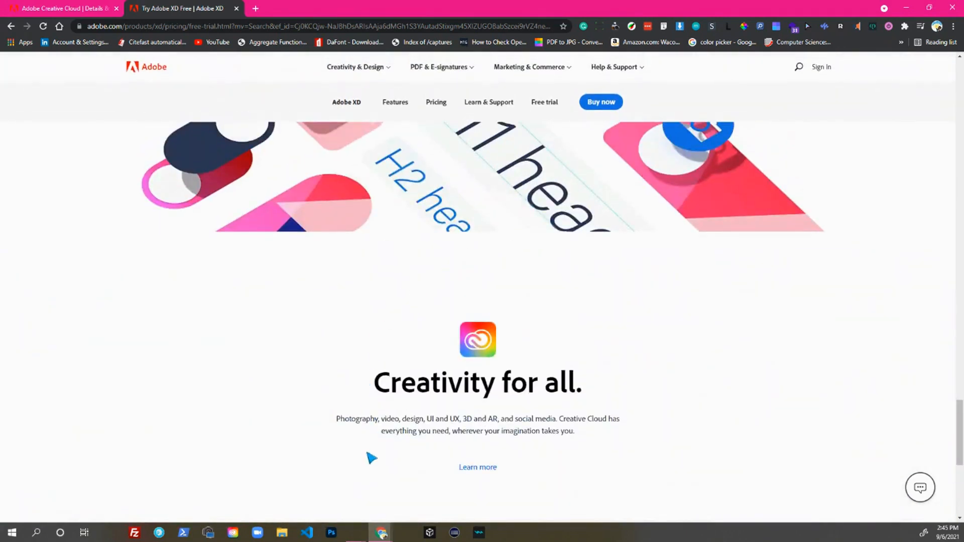
# Step: Switch to Adobe XD and create a new document with the Web 1920 artboard preset
pyautogui.moveTo(355, 532)
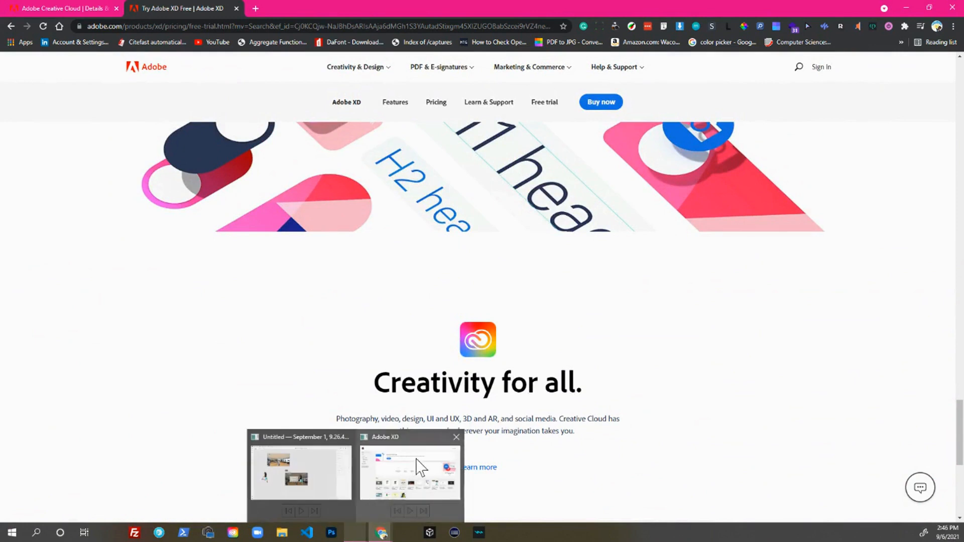
pyautogui.click(380, 474)
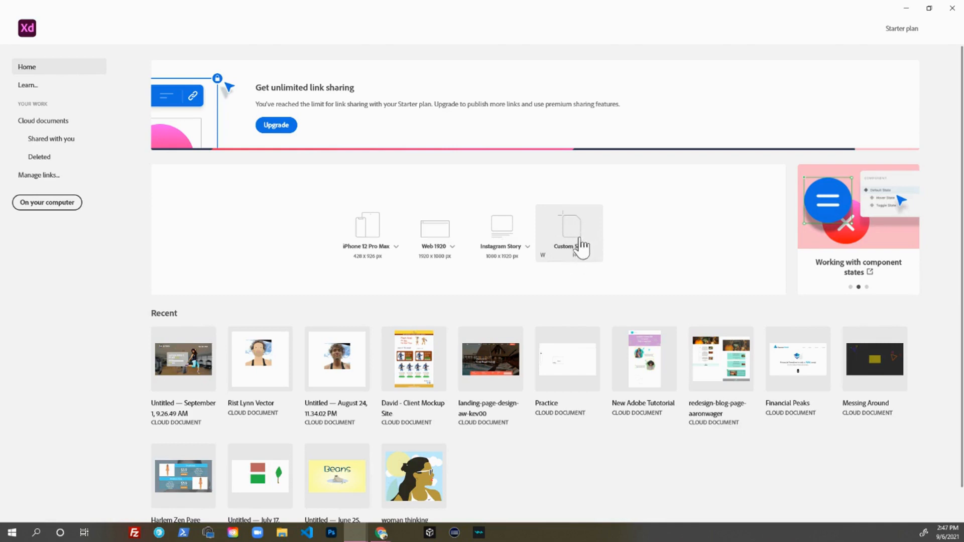
pyautogui.click(429, 237)
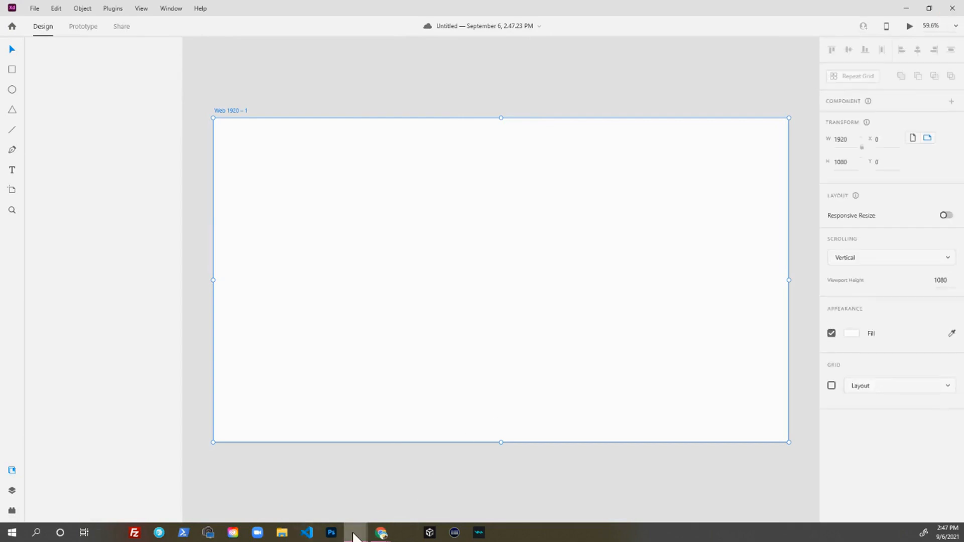
# Step: Switch to the open untitled September 1 document and review the available file, editing, preference and object commands
pyautogui.moveTo(355, 535)
pyautogui.click(307, 488)
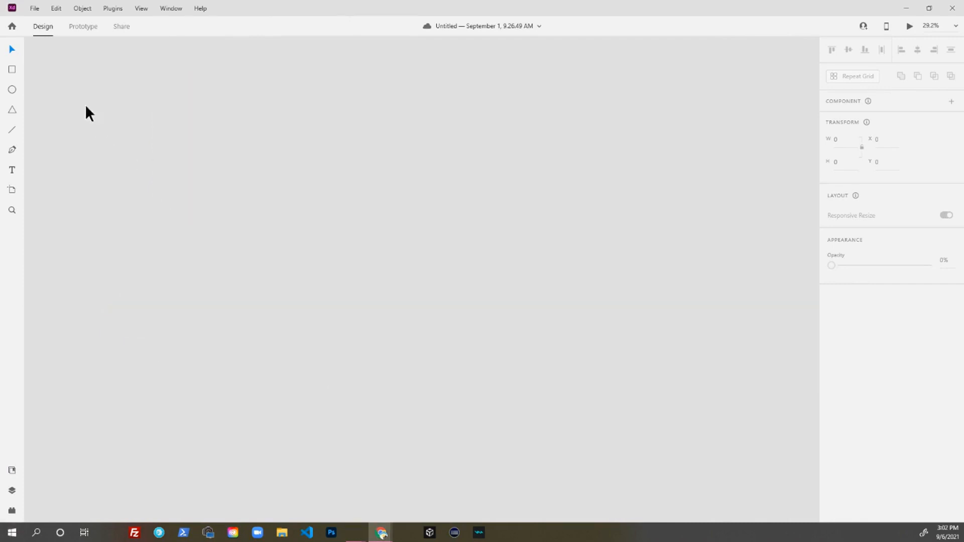
pyautogui.click(35, 11)
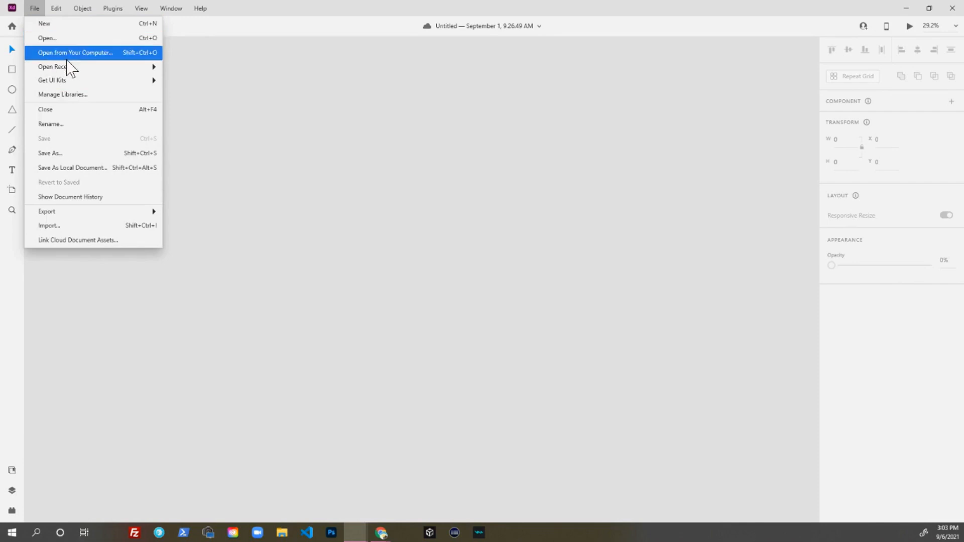
pyautogui.moveTo(70, 69)
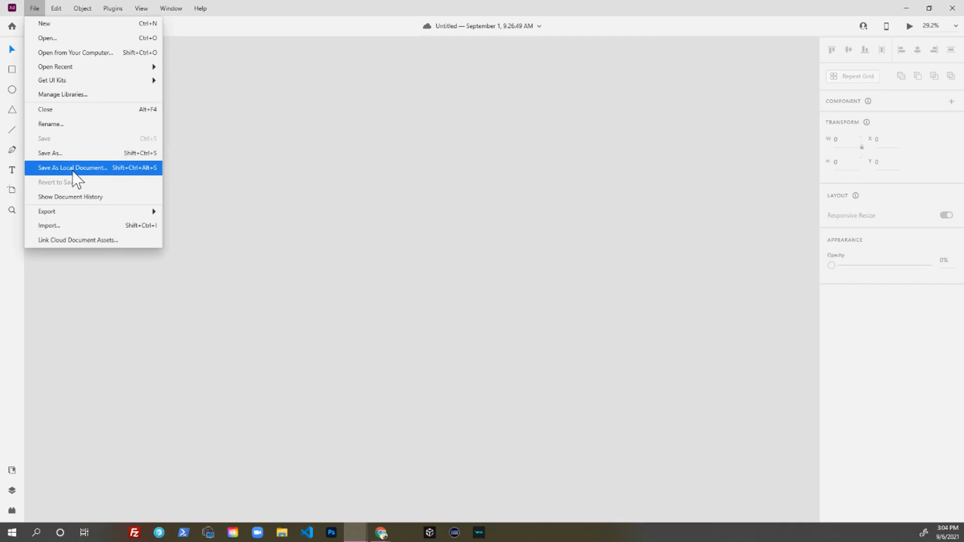
pyautogui.moveTo(87, 214)
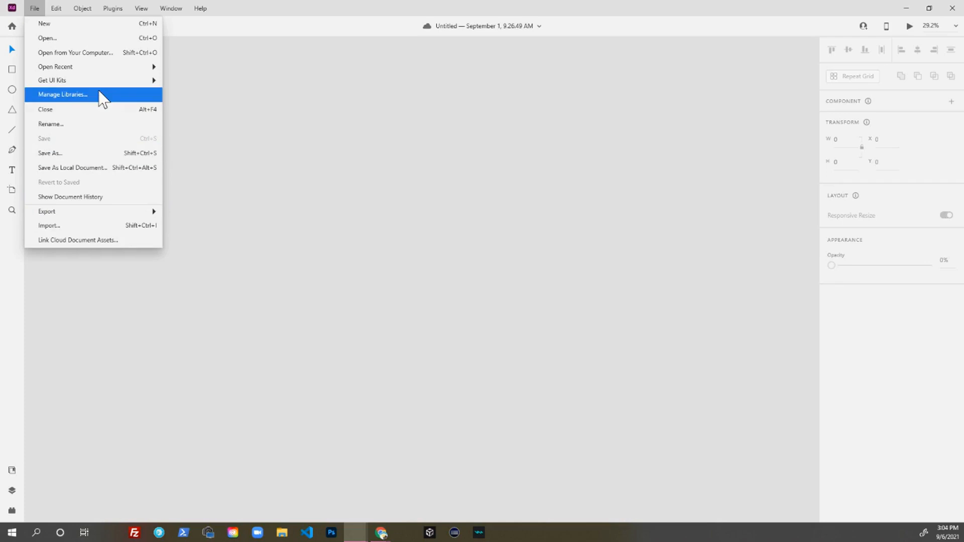
pyautogui.click(57, 9)
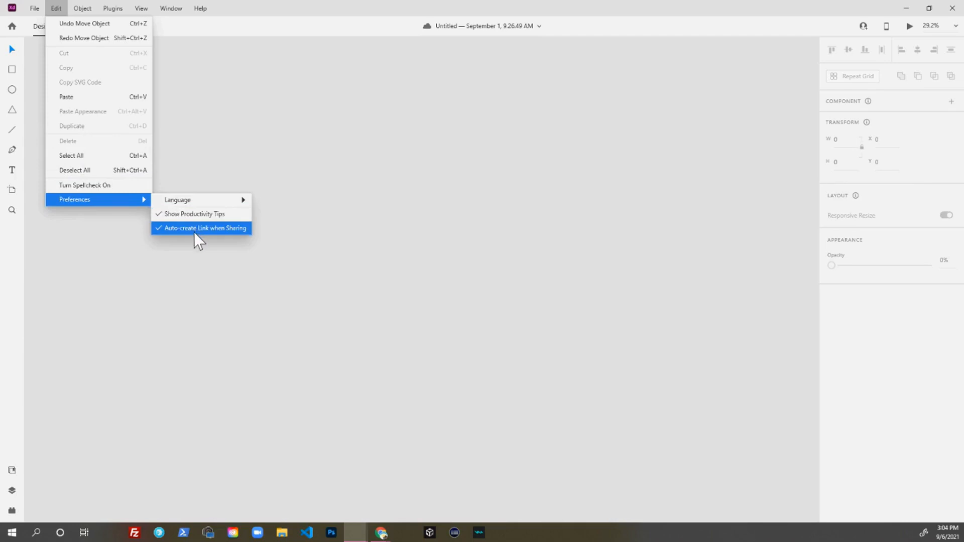
pyautogui.moveTo(178, 202)
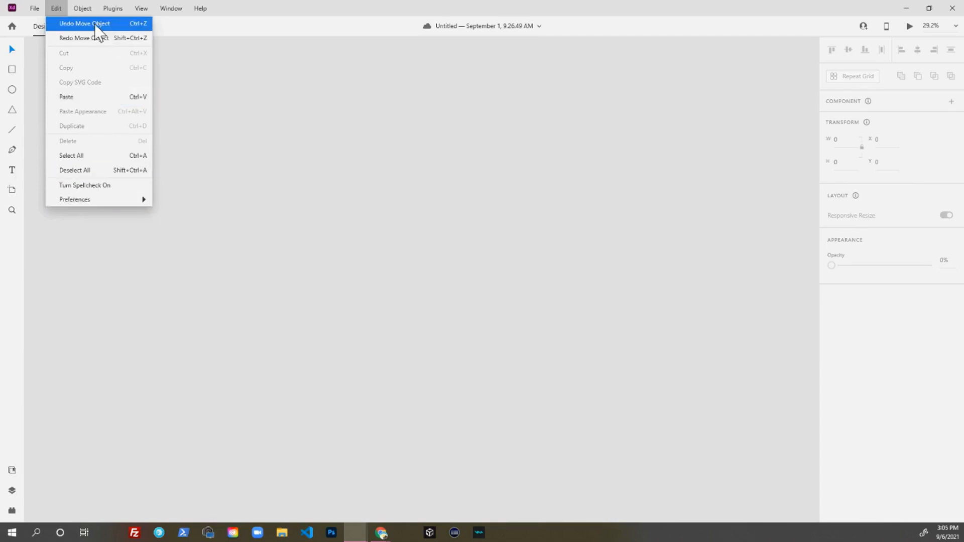
pyautogui.moveTo(80, 8)
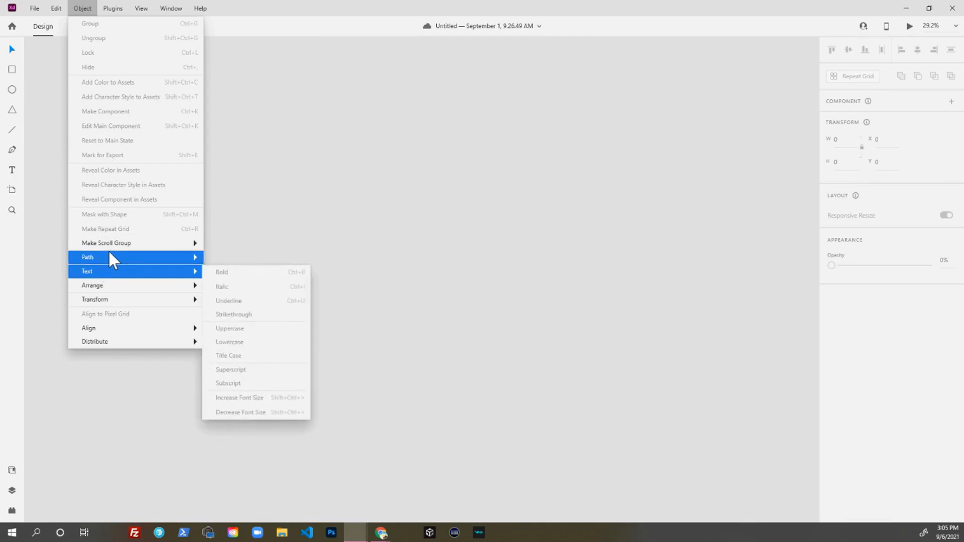
pyautogui.moveTo(109, 253)
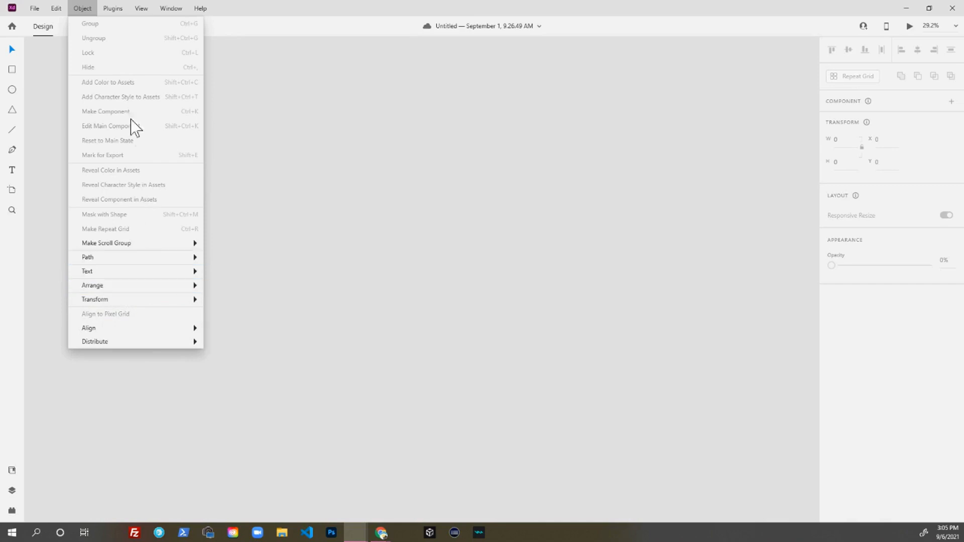
# Step: Review the list of installed plugins, the window commands and the help resources
pyautogui.click(112, 9)
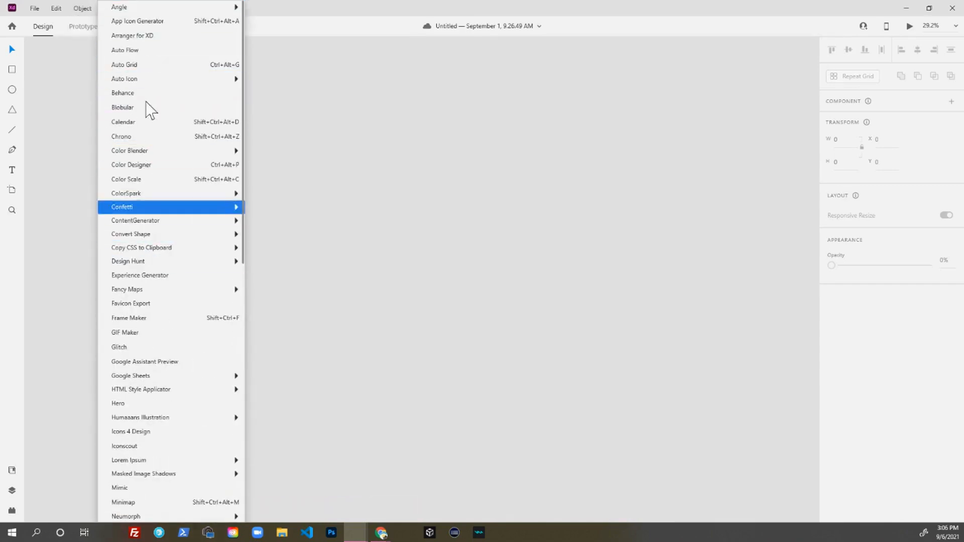
pyautogui.click(95, 9)
pyautogui.click(115, 9)
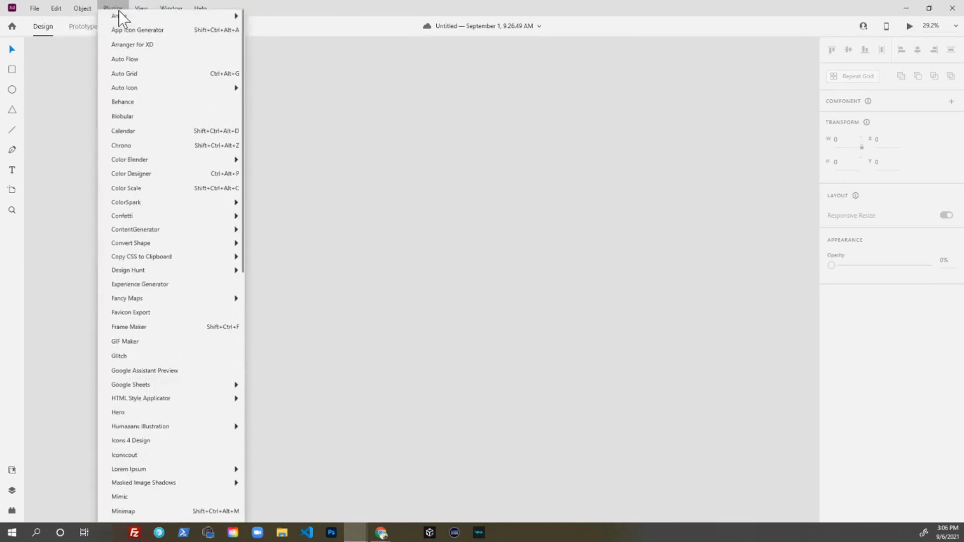
pyautogui.moveTo(119, 10)
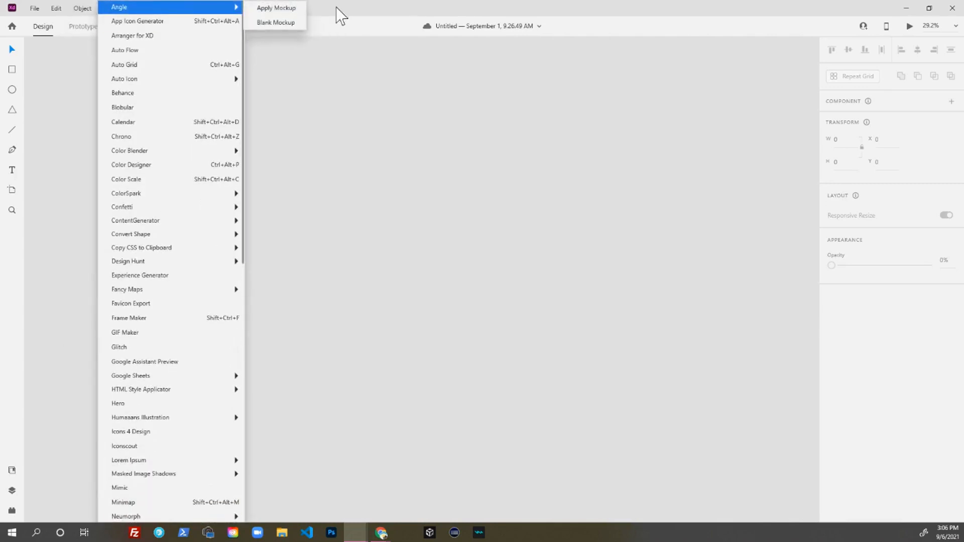
pyautogui.click(301, 103)
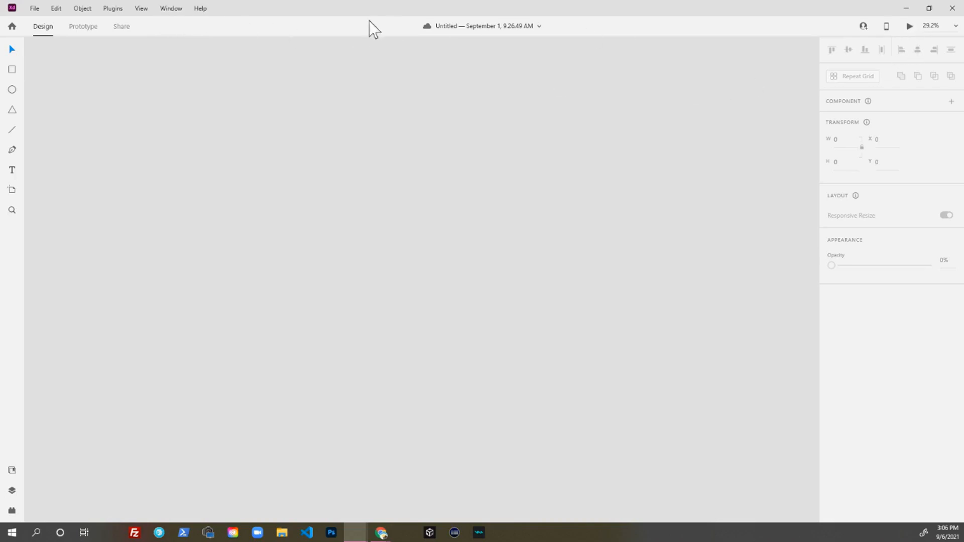
pyautogui.click(171, 8)
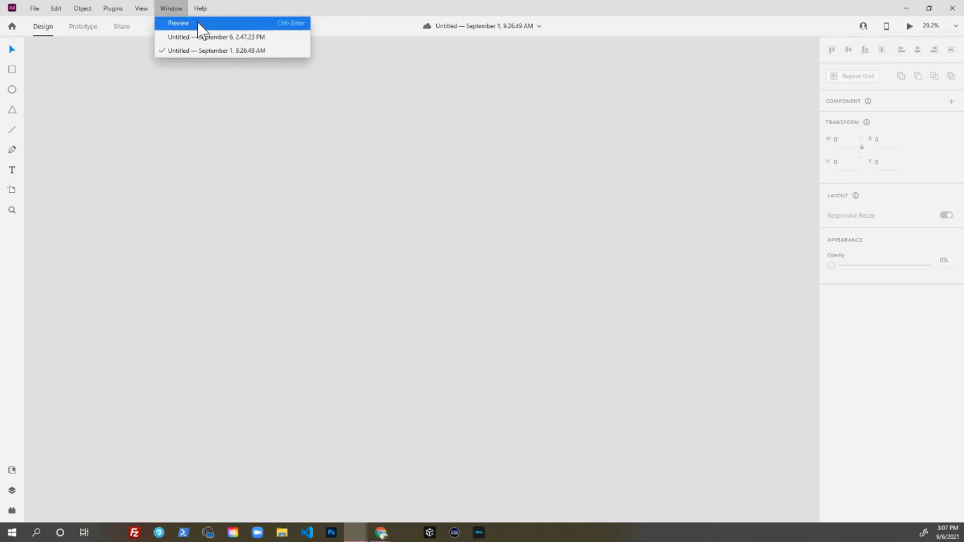
pyautogui.moveTo(200, 8)
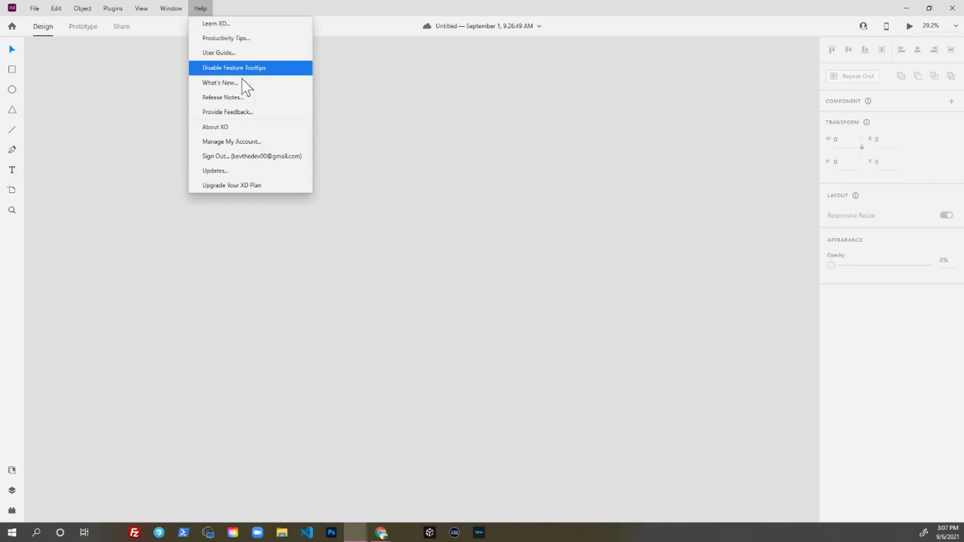
pyautogui.click(358, 104)
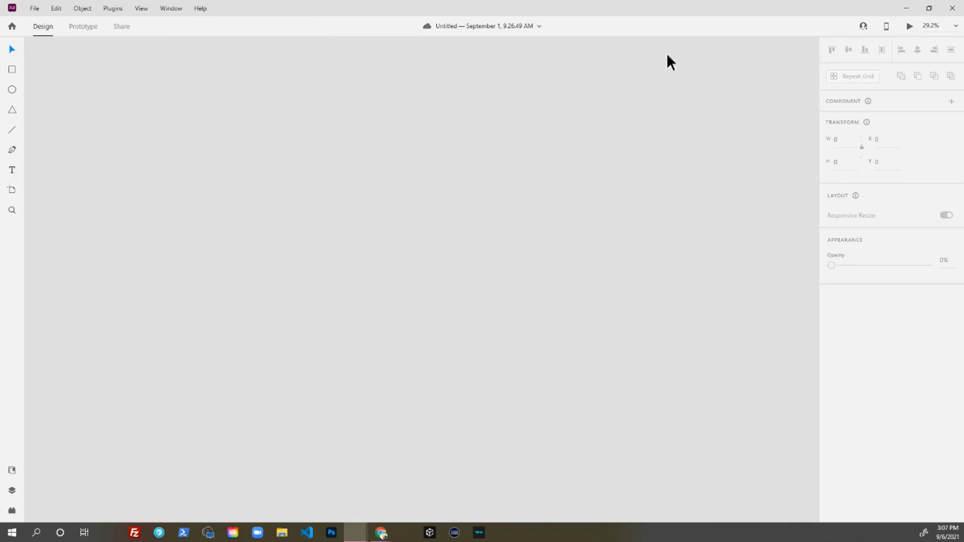
# Step: Examine the options for inviting people to the document and for previewing designs on a connected device
pyautogui.click(865, 27)
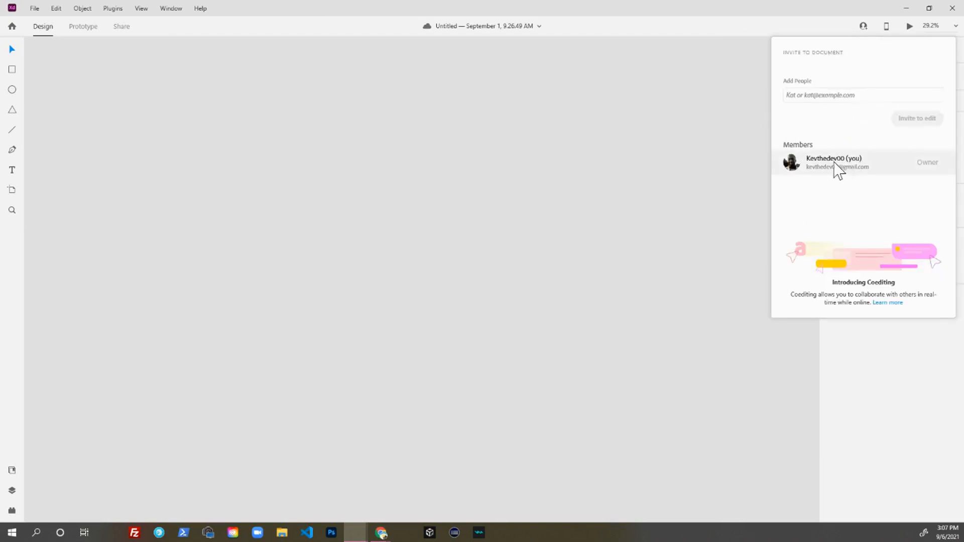
pyautogui.click(752, 86)
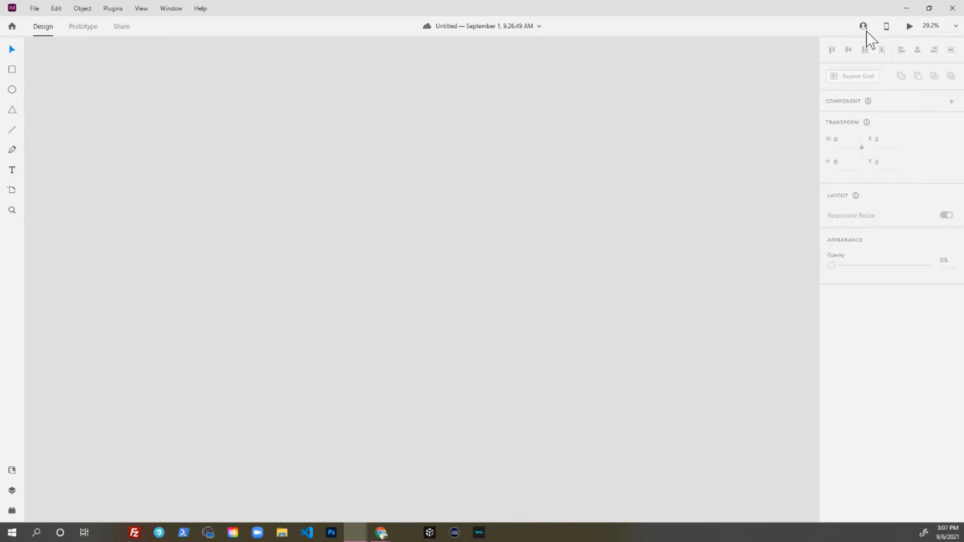
pyautogui.moveTo(886, 29)
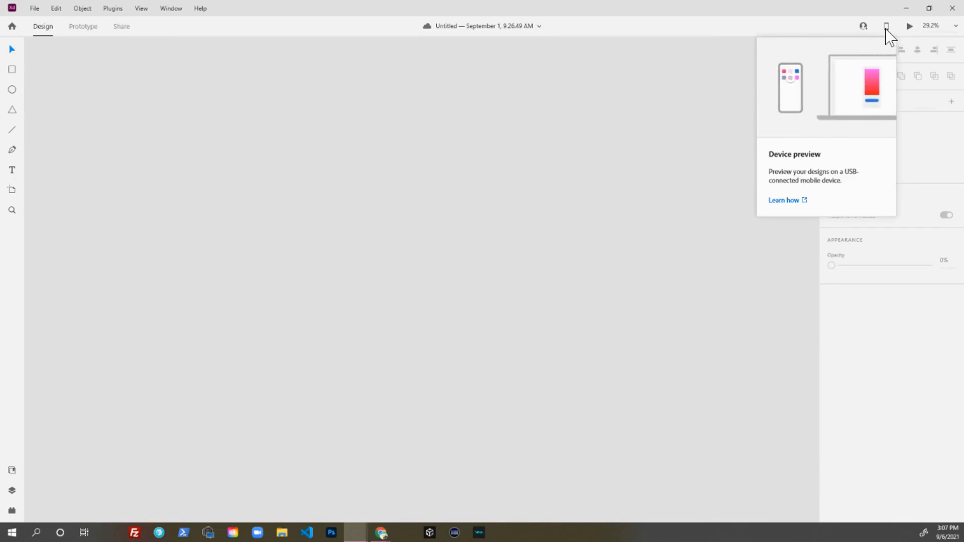
pyautogui.click(886, 29)
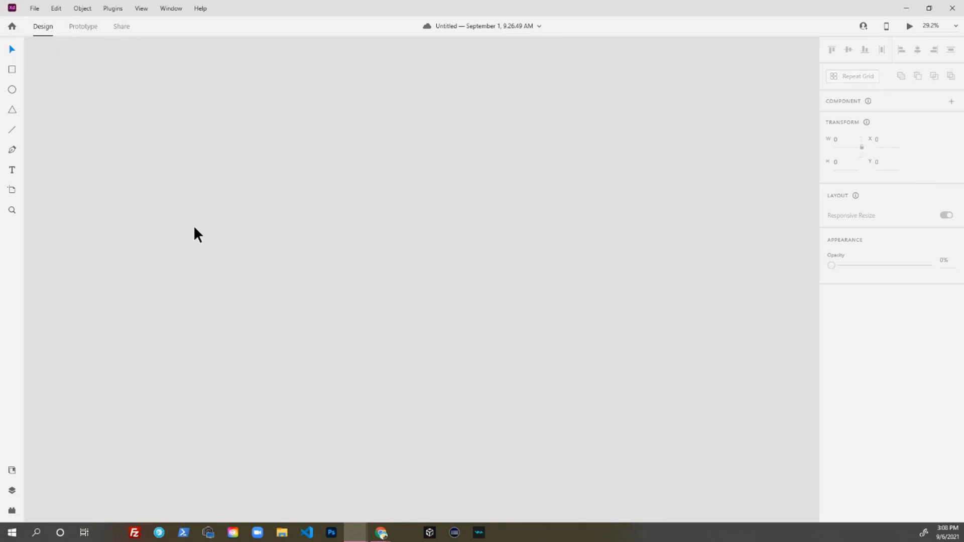
# Step: Draw a rectangle of about 1440 by 612 on the empty canvas, delete it and look at Prototype mode
pyautogui.press('r')
pyautogui.moveTo(220, 181); pyautogui.dragTo(432, 270)
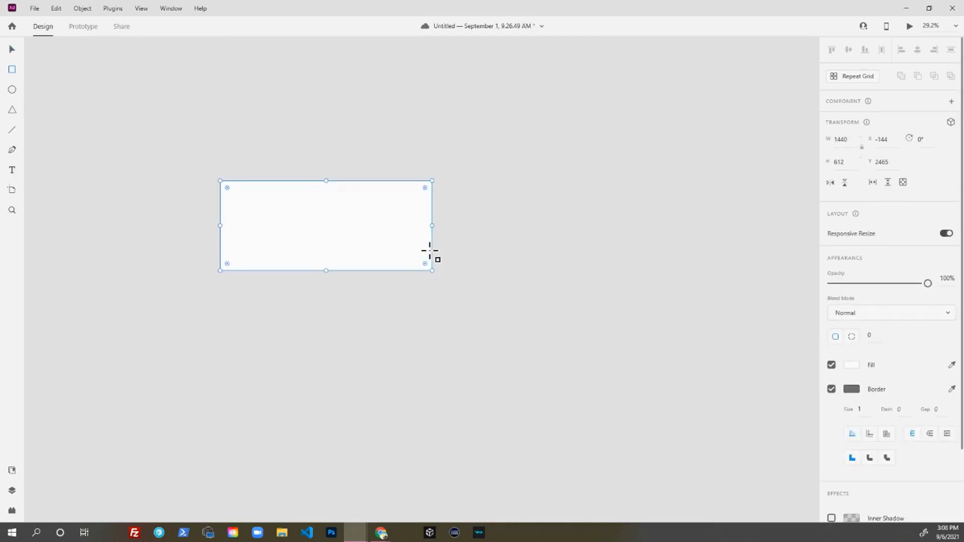
pyautogui.press('Delete')
pyautogui.click(85, 29)
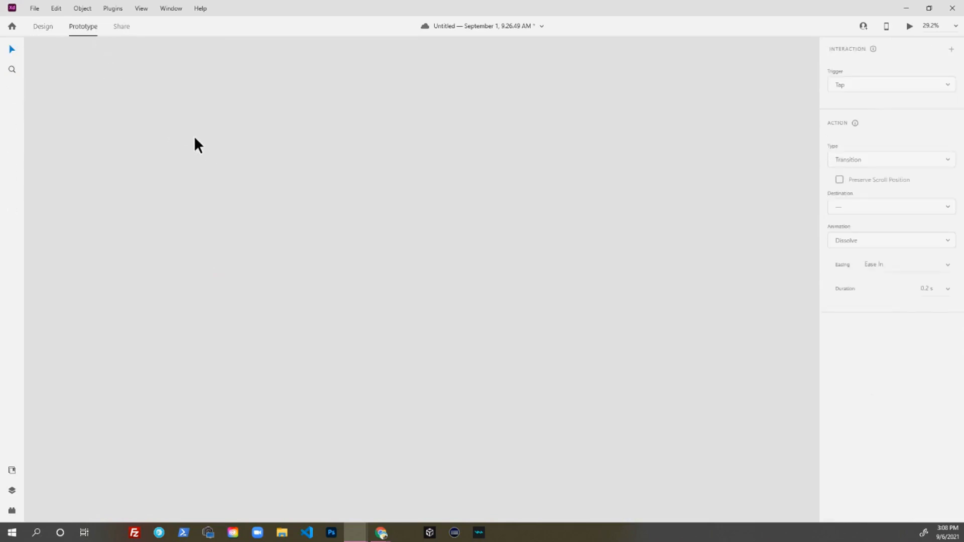
# Step: In Design mode, draw a rectangle about 575 by 407 on the empty canvas and place a copy beside it
pyautogui.click(44, 27)
pyautogui.press('r')
pyautogui.moveTo(169, 116); pyautogui.dragTo(253, 175)
pyautogui.press('v')
pyautogui.moveTo(205, 140); pyautogui.dragTo(368, 143)
pyautogui.click(168, 86)
# Step: In Prototype mode, add a Tap interaction to the left rectangle and review the available triggers
pyautogui.click(85, 26)
pyautogui.click(226, 133)
pyautogui.click(378, 153)
pyautogui.click(242, 155)
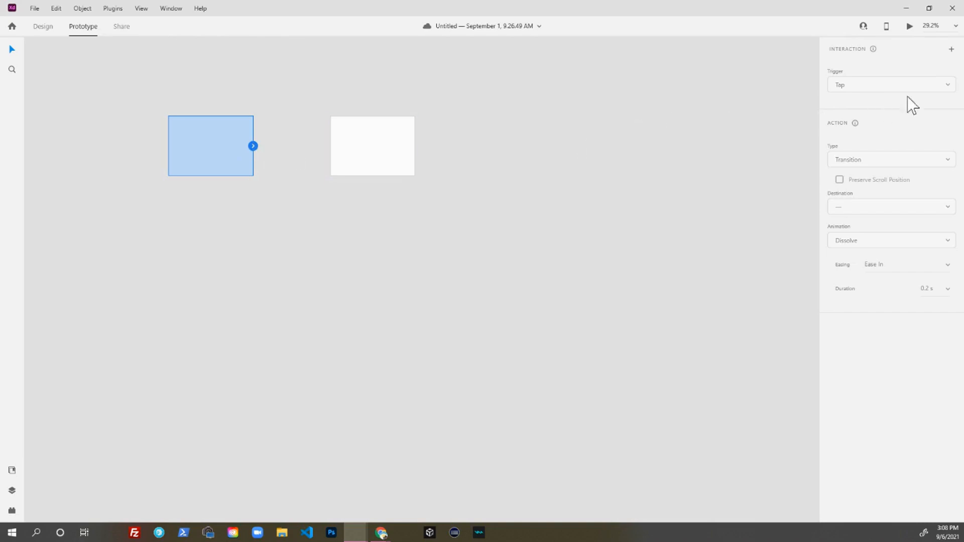
pyautogui.click(952, 49)
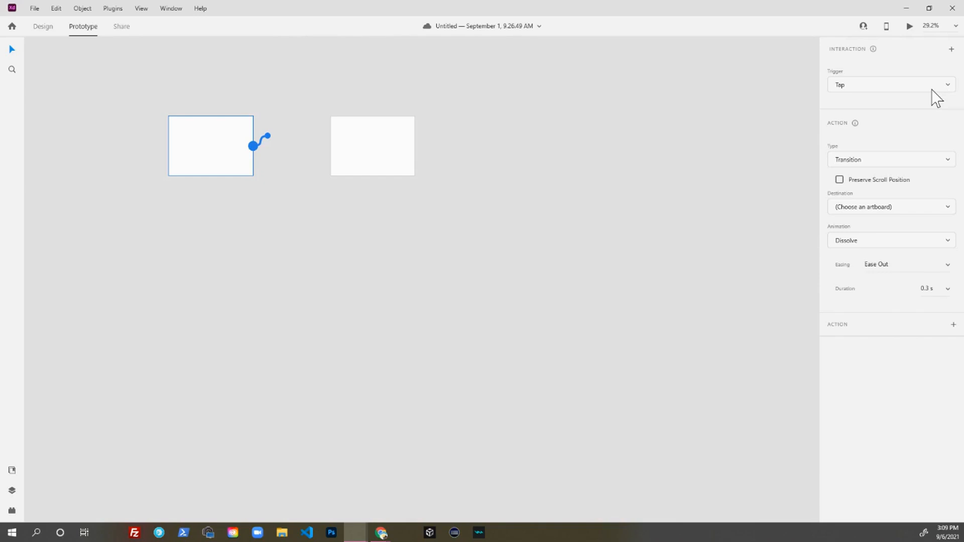
pyautogui.click(944, 82)
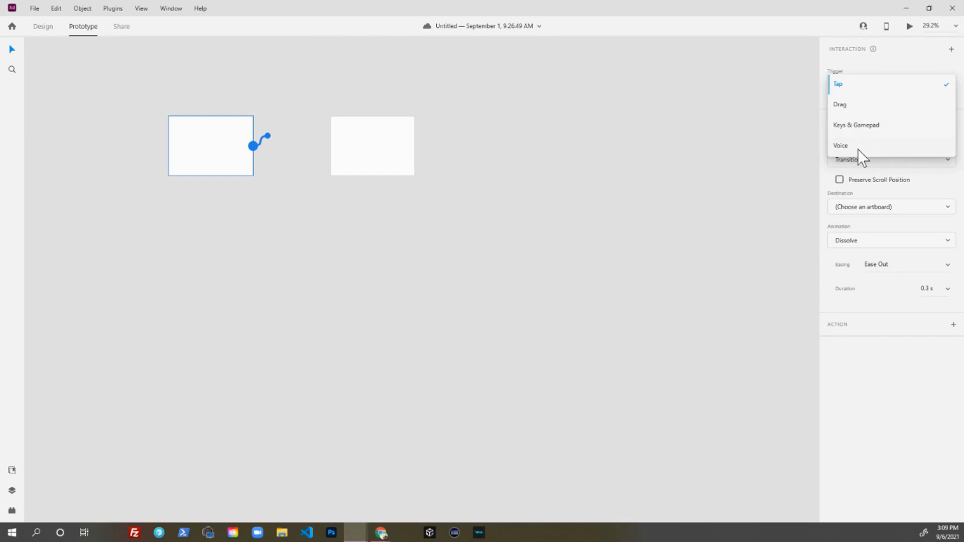
pyautogui.click(812, 116)
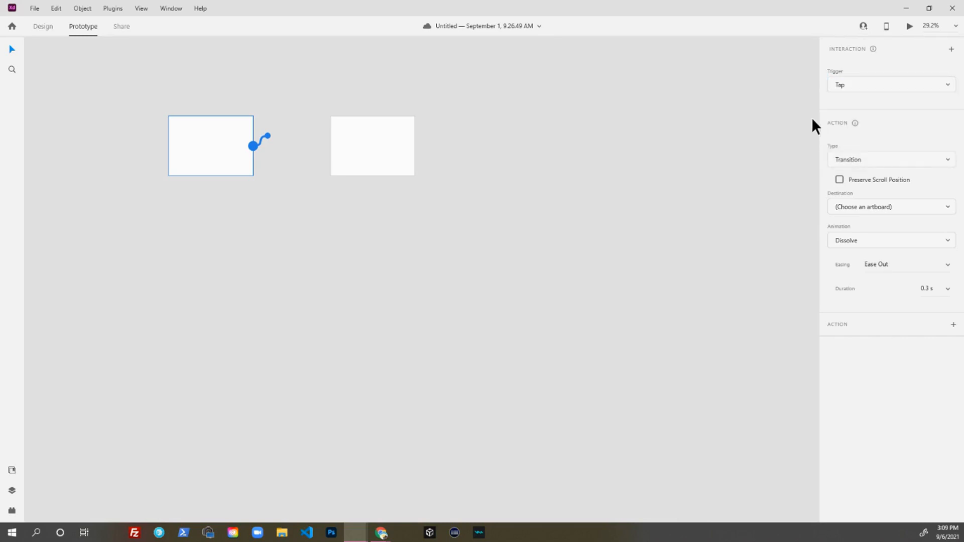
# Step: Set the left rectangle's action type to Overlay and check which destination artboards are available
pyautogui.click(882, 161)
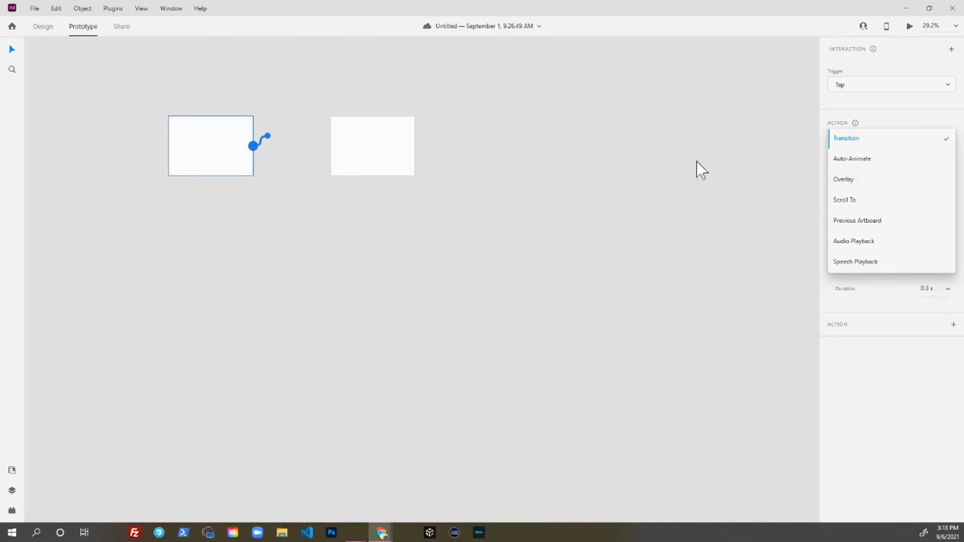
pyautogui.click(853, 180)
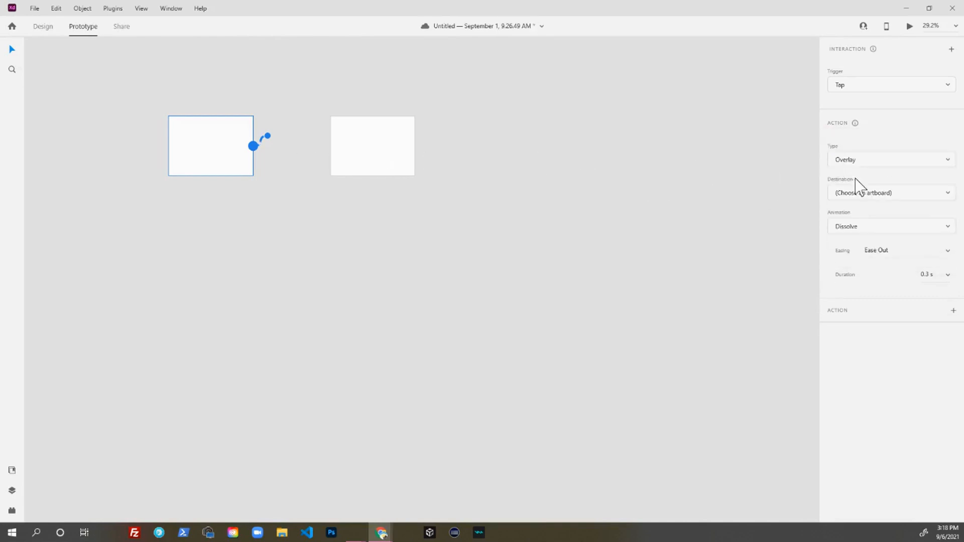
pyautogui.click(362, 160)
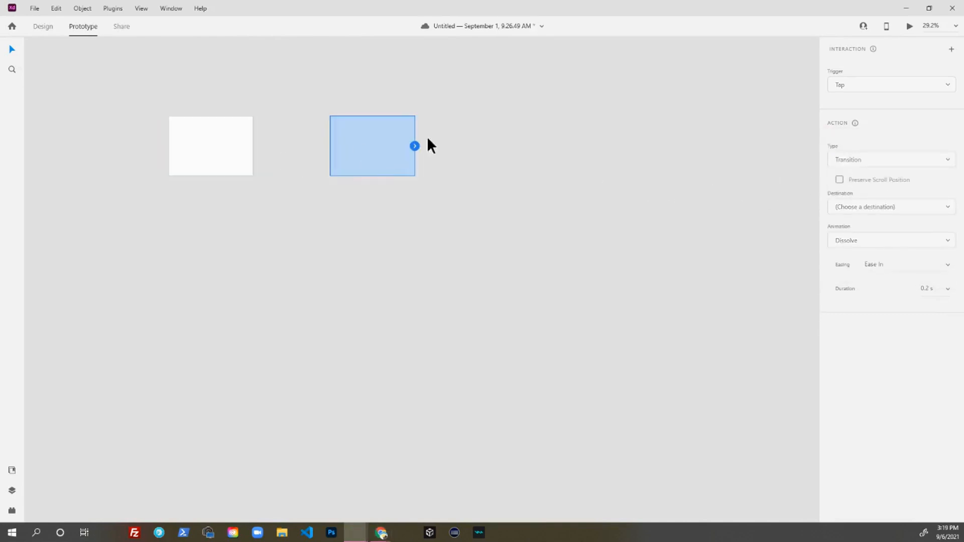
pyautogui.click(251, 149)
pyautogui.click(254, 146)
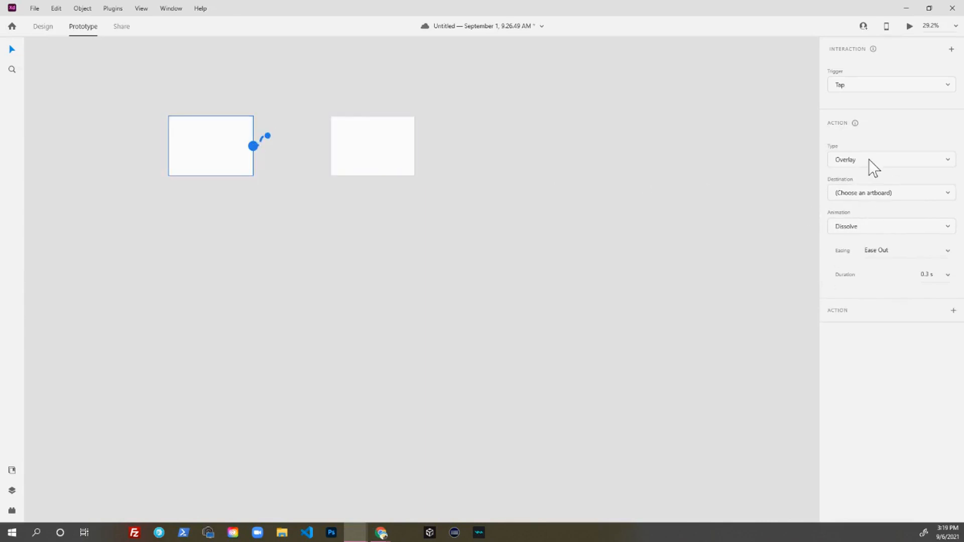
pyautogui.click(876, 197)
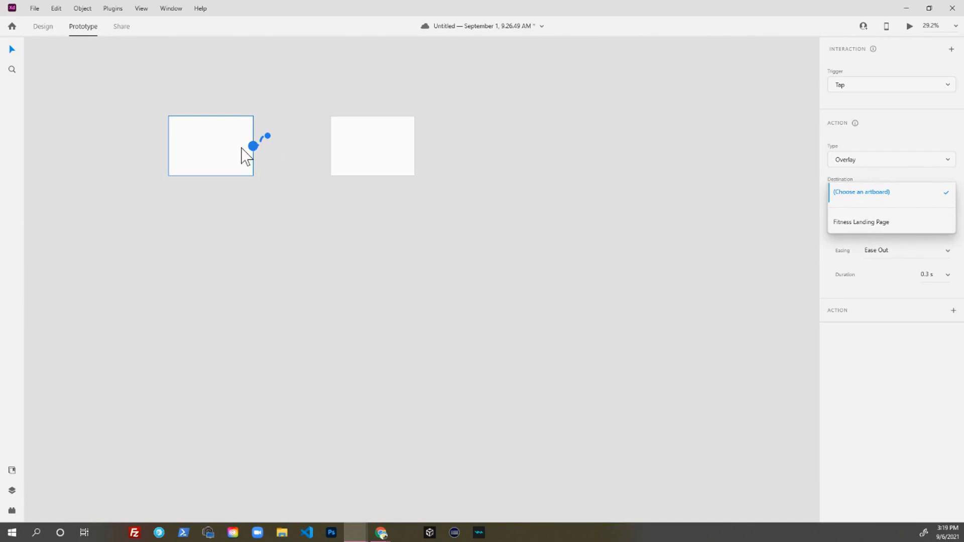
pyautogui.click(924, 198)
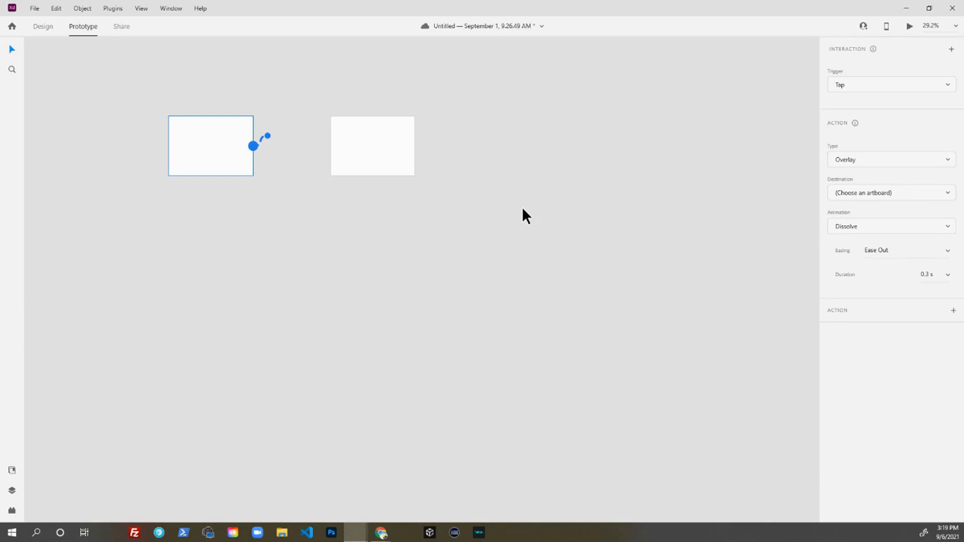
# Step: Change the left rectangle's action type to Scroll To and inspect its destination, Y-offset and easing settings
pyautogui.click(865, 162)
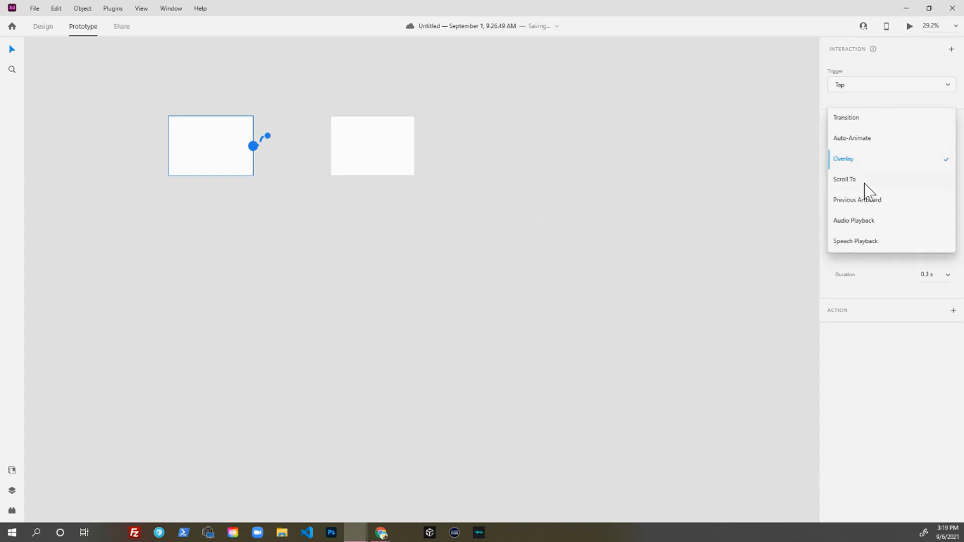
pyautogui.click(864, 181)
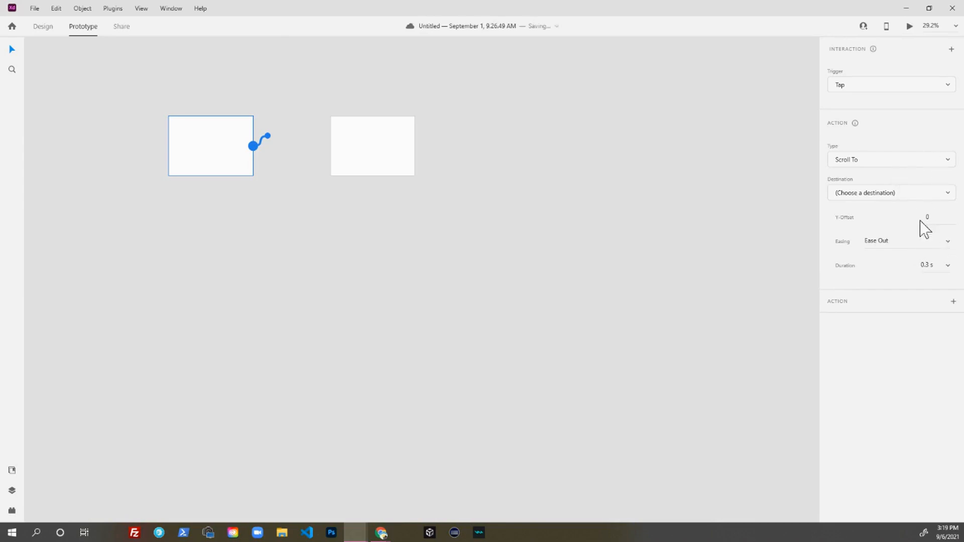
pyautogui.click(923, 197)
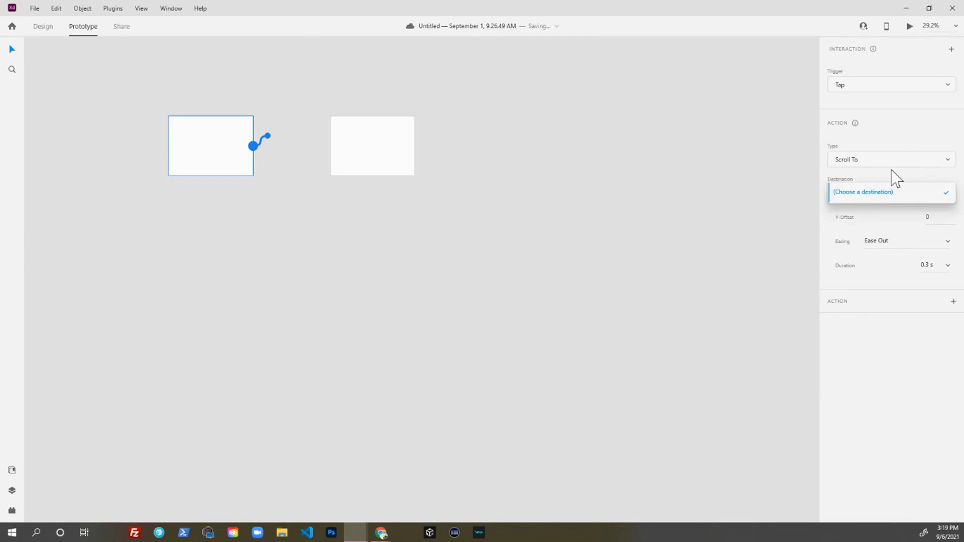
pyautogui.click(897, 179)
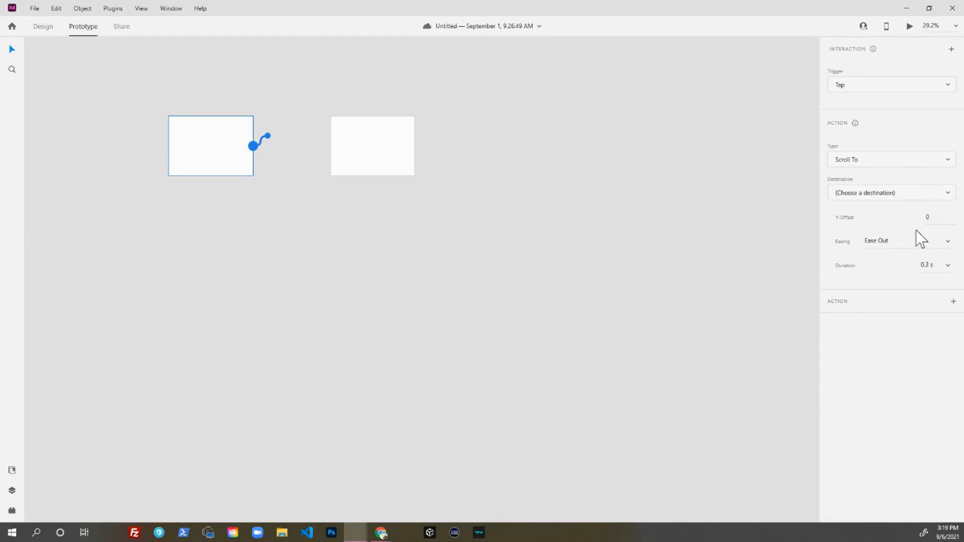
pyautogui.click(939, 217)
pyautogui.hotkey('ctrl', '=')
pyautogui.hotkey('ctrl', '=')
pyautogui.moveTo(344, 163); pyautogui.dragTo(413, 324)
pyautogui.moveTo(319, 253); pyautogui.dragTo(408, 461)
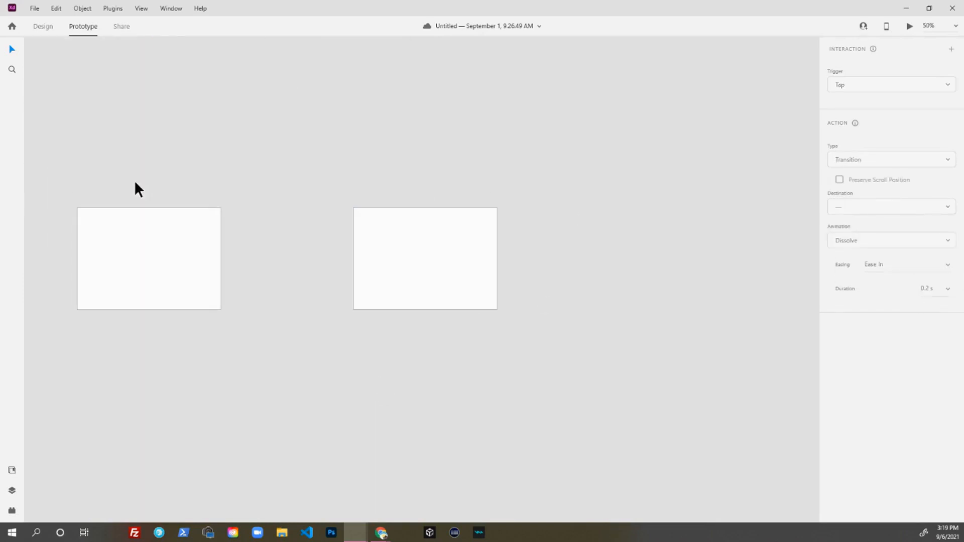
pyautogui.click(197, 270)
pyautogui.click(221, 259)
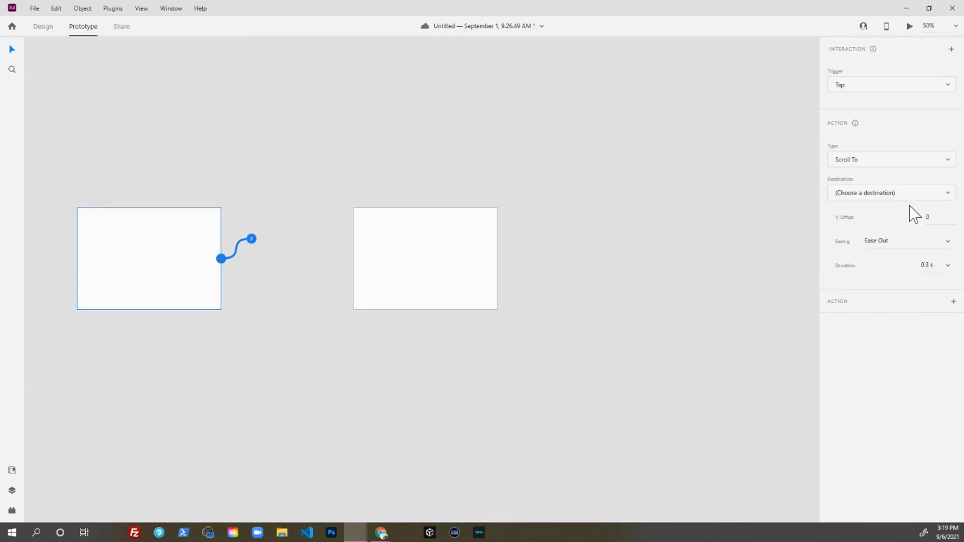
pyautogui.click(894, 246)
# Step: Try the Previous Artboard action type and the Audio Playback type with its audio file options
pyautogui.click(921, 161)
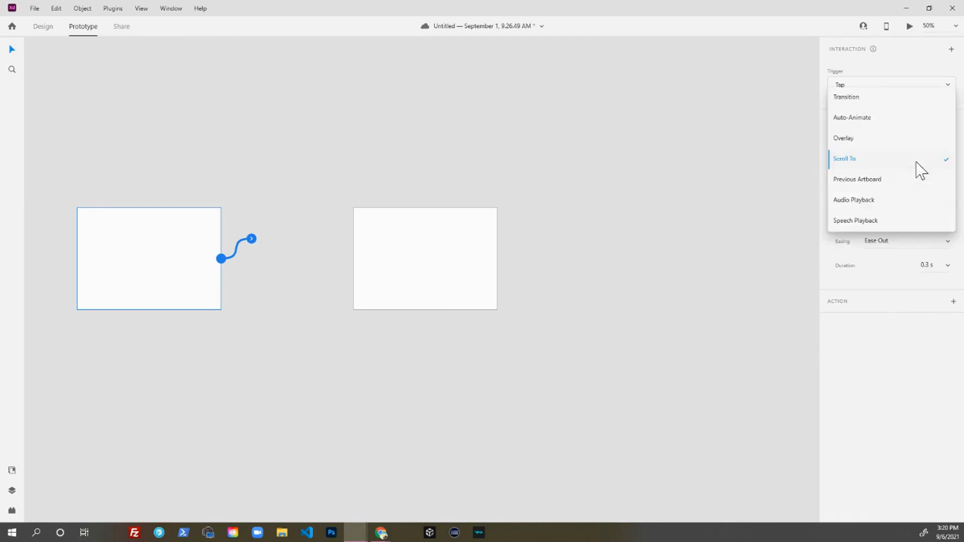
pyautogui.click(900, 185)
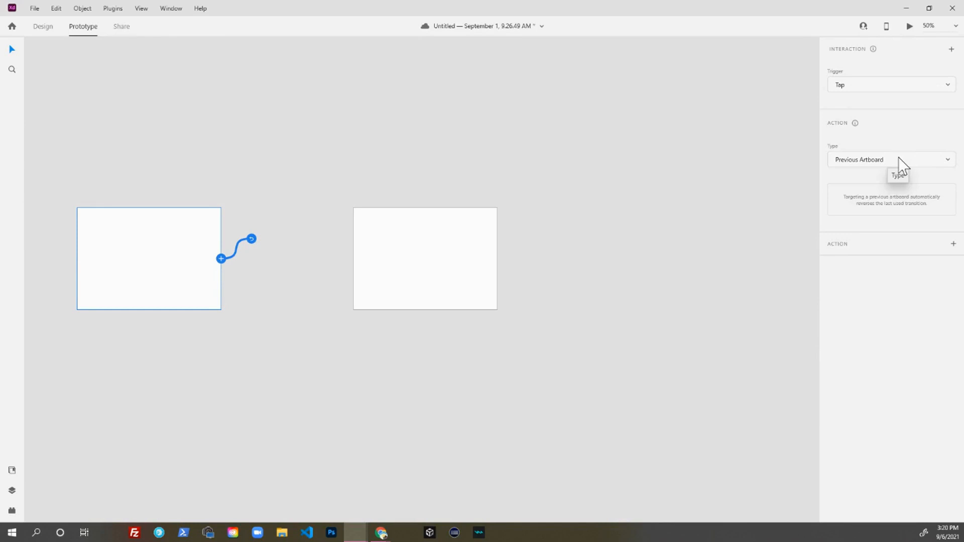
pyautogui.click(899, 160)
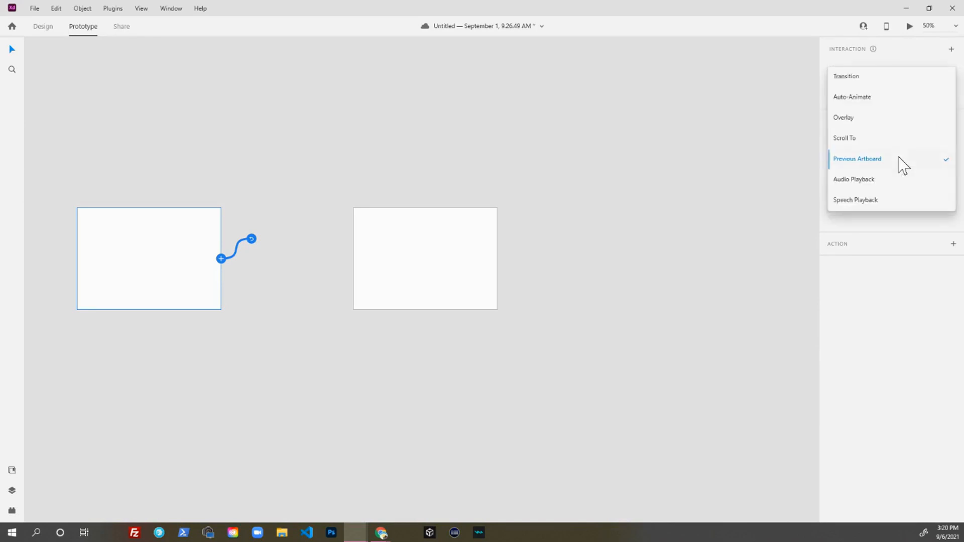
pyautogui.click(888, 183)
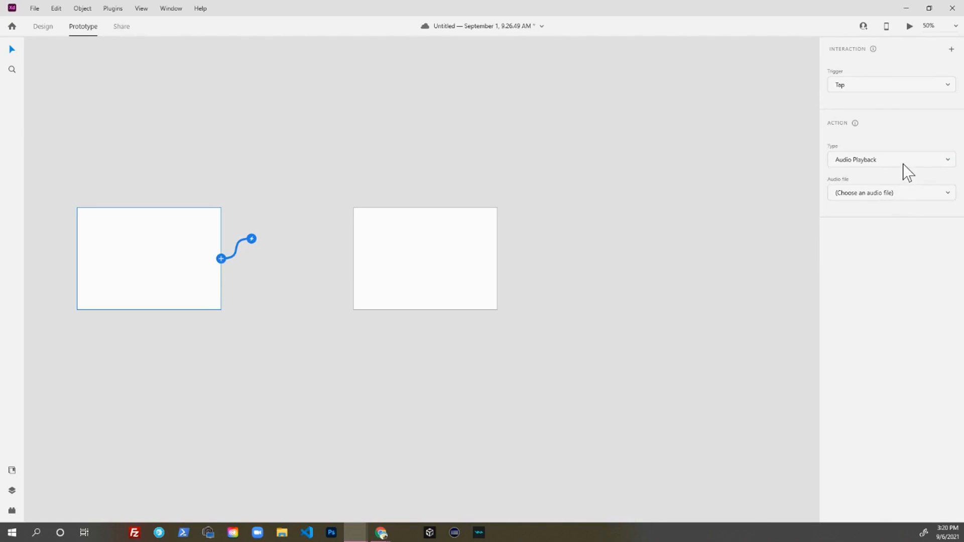
pyautogui.click(893, 196)
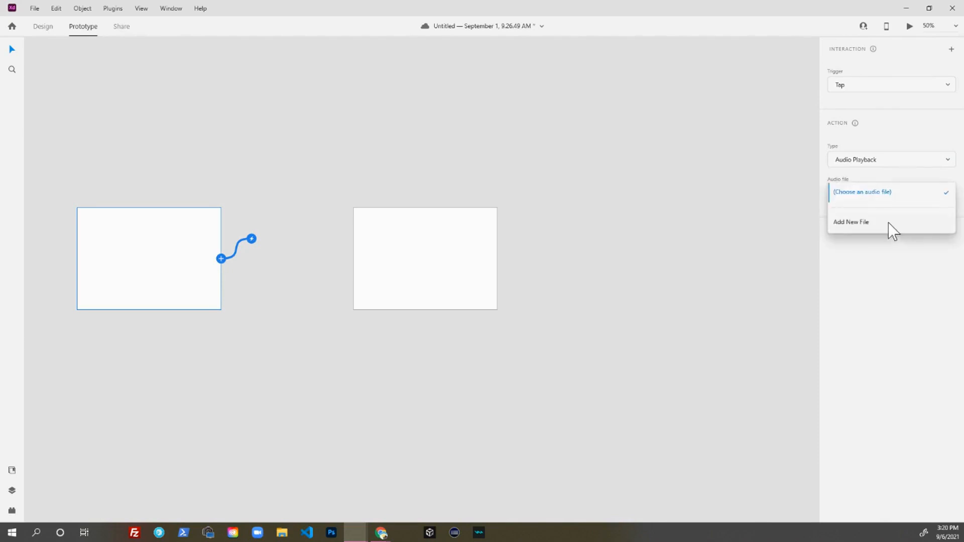
pyautogui.click(868, 191)
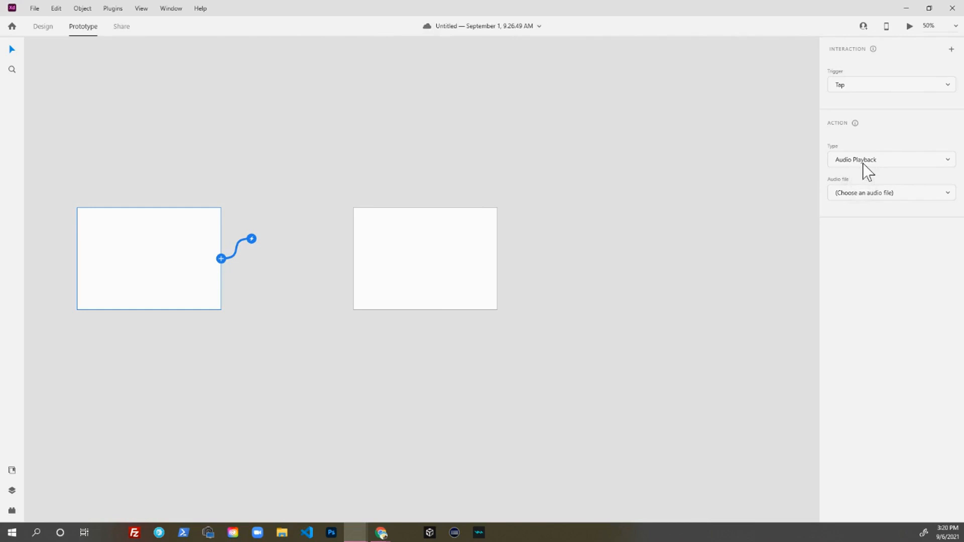
# Step: Set the left rectangle's action type to Speech Playback, review the voices and open the speech text for editing
pyautogui.click(879, 161)
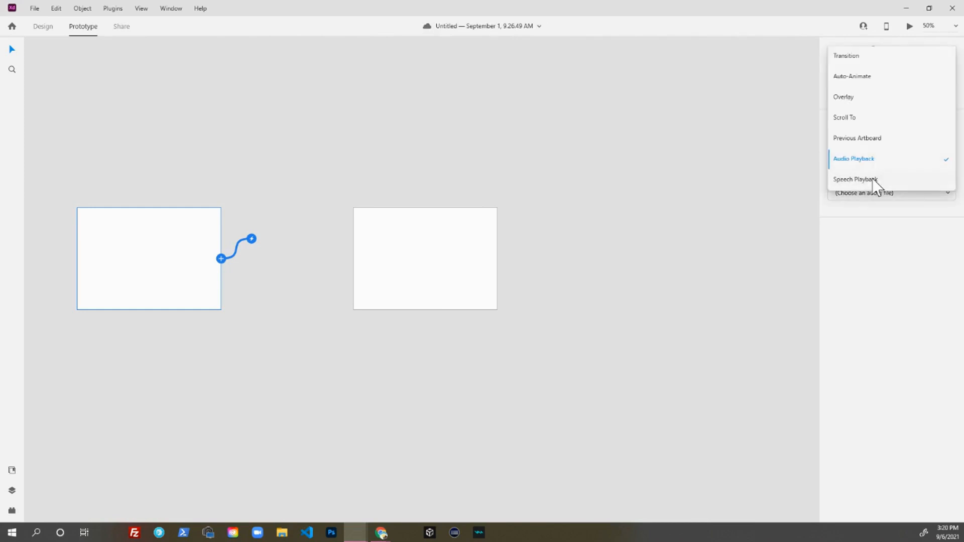
pyautogui.click(872, 179)
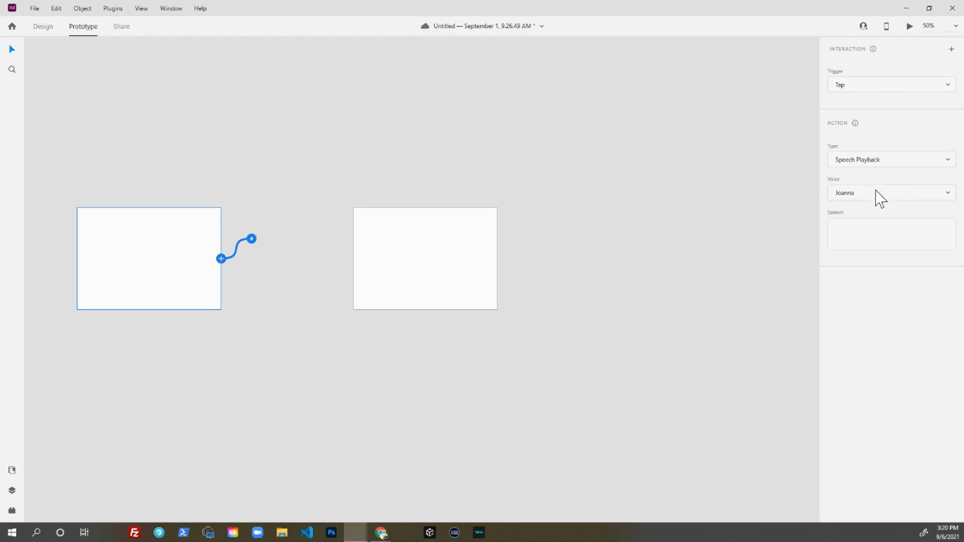
pyautogui.click(875, 194)
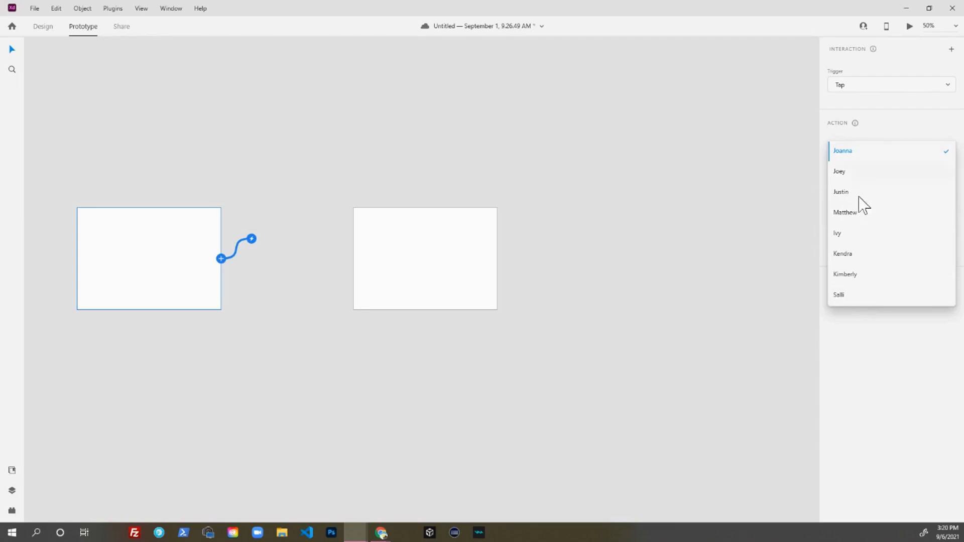
pyautogui.click(878, 142)
pyautogui.click(867, 240)
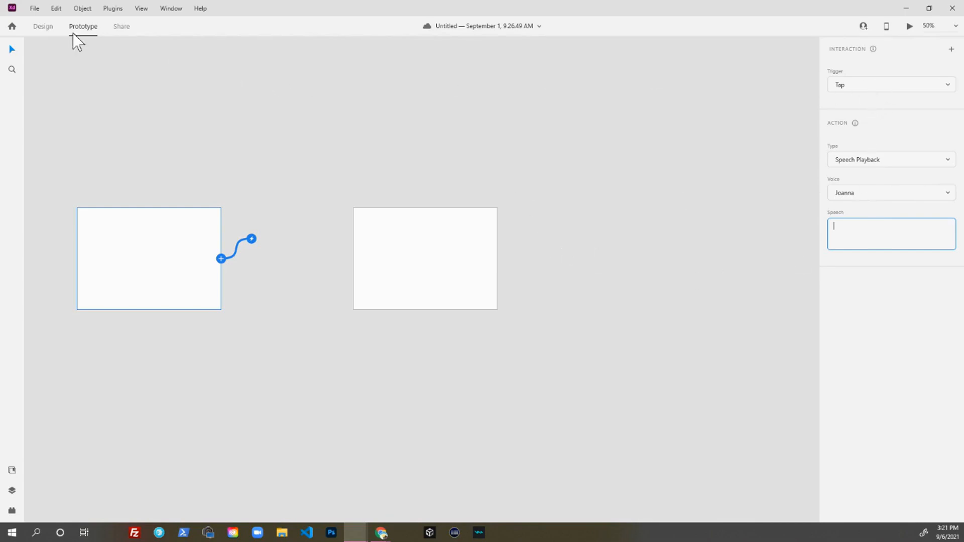
# Step: Examine the link settings and zoom levels in Share mode and bring the Flow 1 fitness artboard into view
pyautogui.click(123, 27)
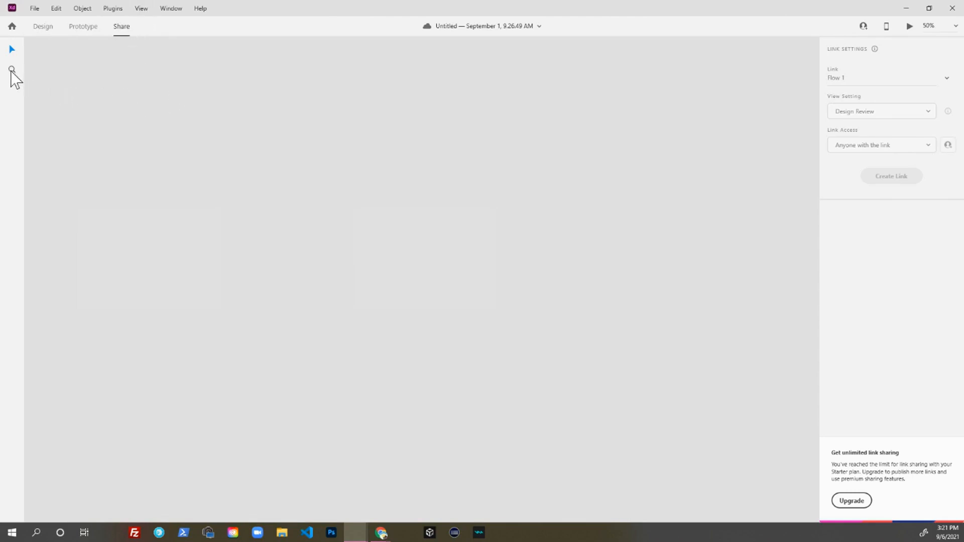
pyautogui.click(955, 26)
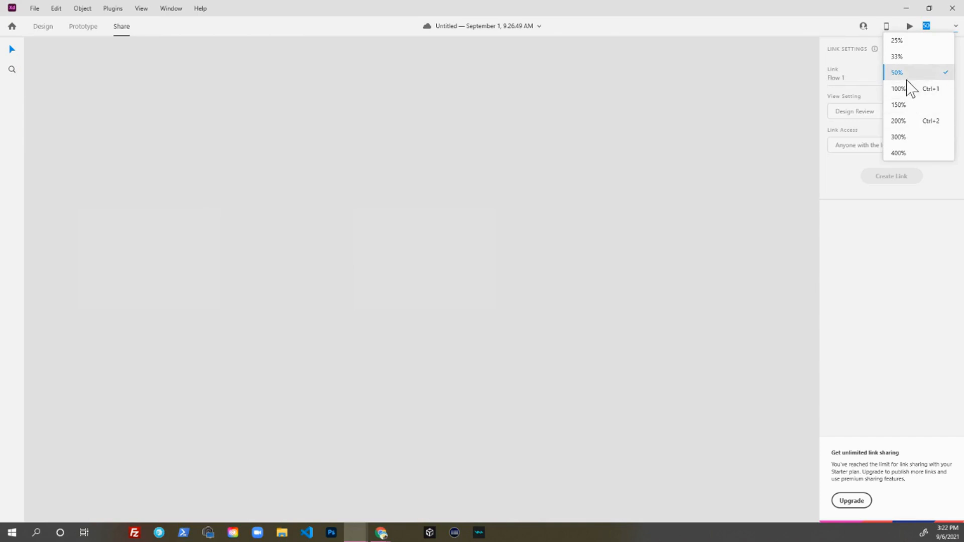
pyautogui.click(342, 174)
pyautogui.scroll(-3, 312, 170)
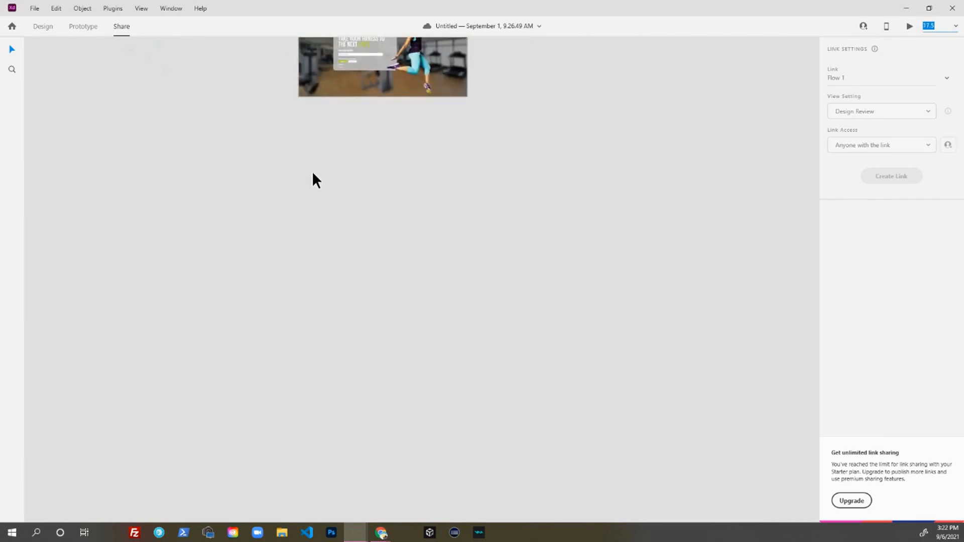
pyautogui.scroll(-2, 323, 164)
pyautogui.scroll(2, 271, 174)
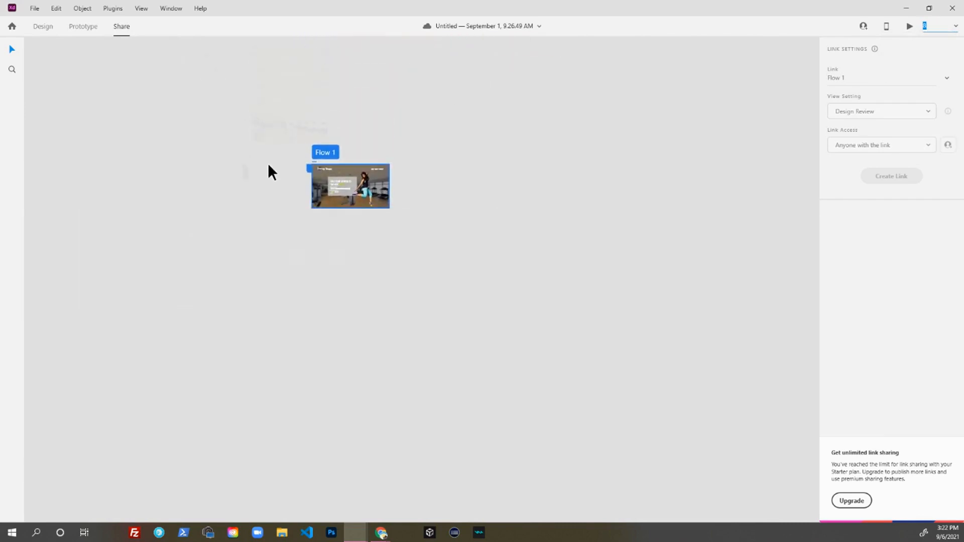
pyautogui.scroll(1, 231, 171)
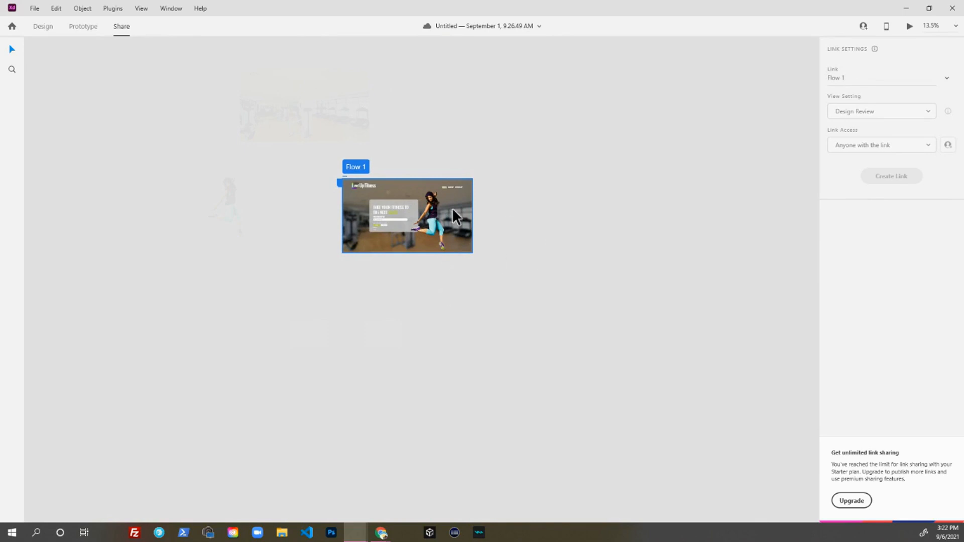
# Step: Return to Design mode and delete the two white rectangles below the fitness artboard
pyautogui.click(43, 27)
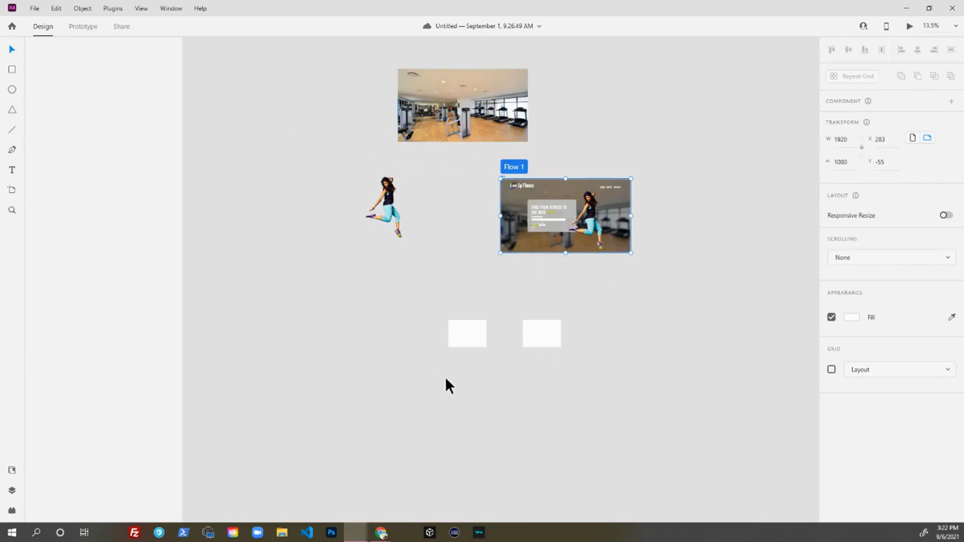
pyautogui.scroll(3, 447, 380)
pyautogui.moveTo(411, 240); pyautogui.dragTo(748, 312)
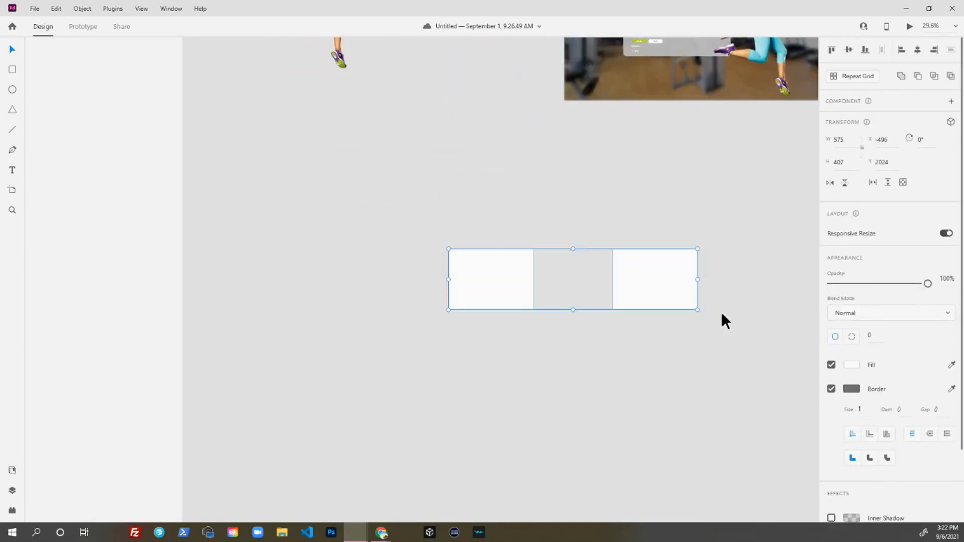
pyautogui.press('Delete')
# Step: Select the gym photo, the fitness woman and the fitness page artwork together and move them off the artboard to the pasteboard's upper-left corner
pyautogui.scroll(-1, 741, 285)
pyautogui.scroll(-3, 742, 287)
pyautogui.moveTo(695, 248); pyautogui.dragTo(566, 346)
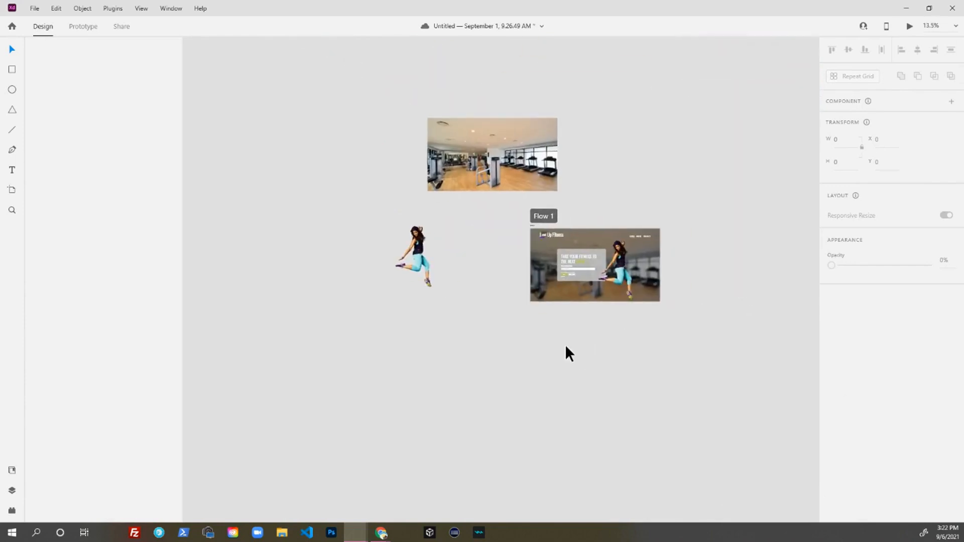
pyautogui.scroll(-5, 567, 342)
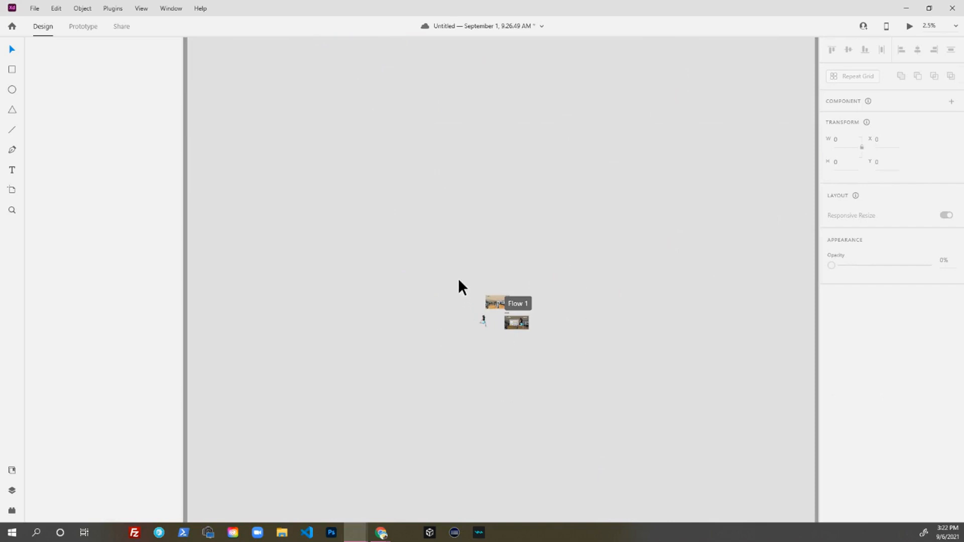
pyautogui.moveTo(494, 324); pyautogui.dragTo(555, 354)
pyautogui.moveTo(515, 327); pyautogui.dragTo(247, 96)
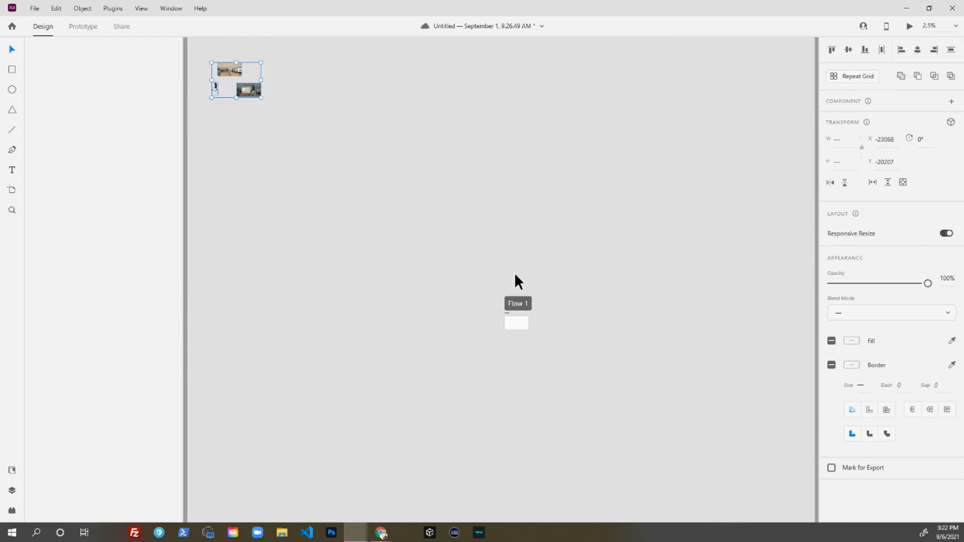
# Step: Delete the emptied Flow 1 artboard and save the document
pyautogui.click(520, 323)
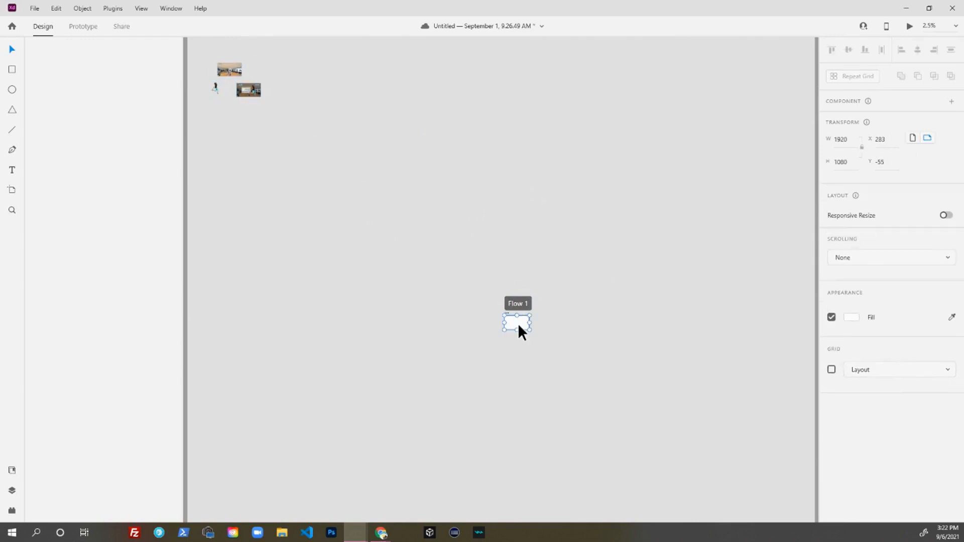
pyautogui.press('Delete')
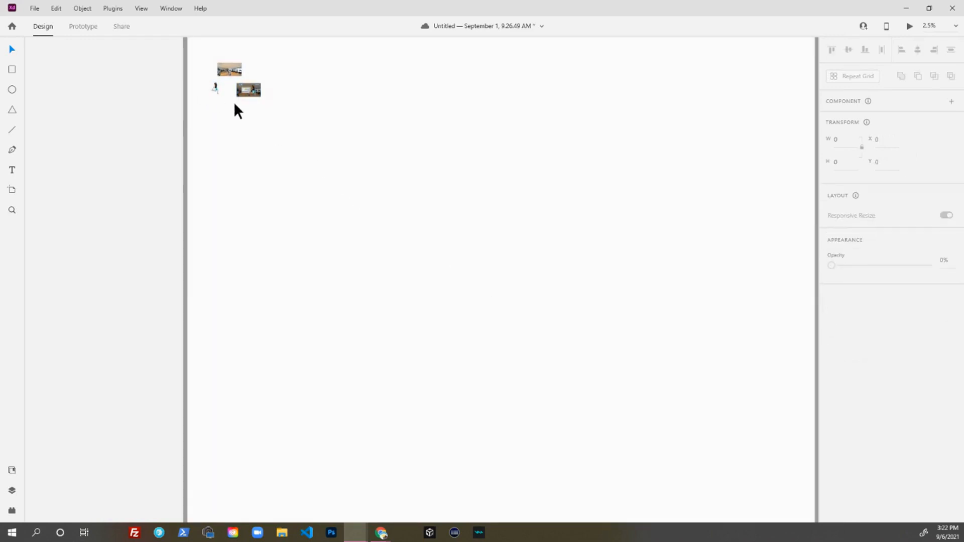
pyautogui.scroll(4, 233, 102)
pyautogui.moveTo(221, 103); pyautogui.dragTo(279, 249)
pyautogui.scroll(5, 251, 213)
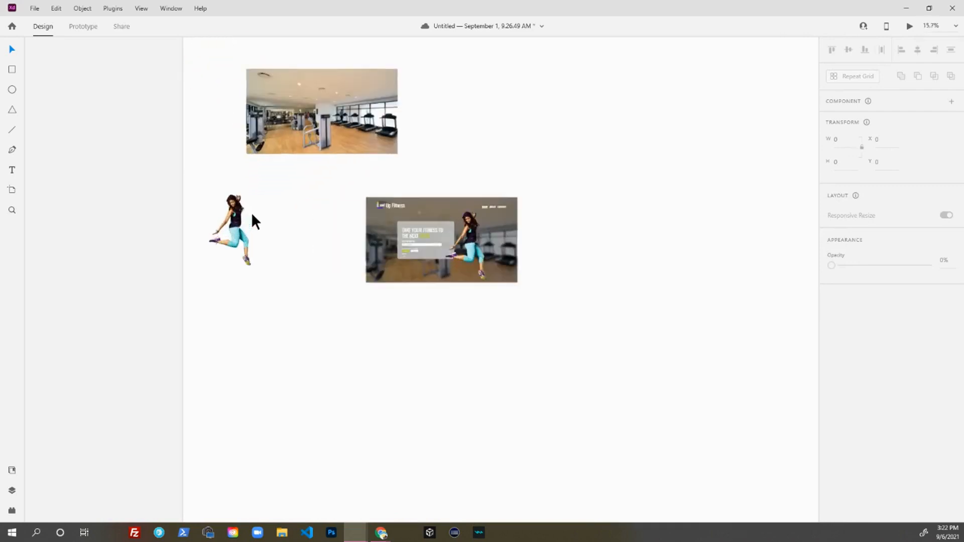
pyautogui.scroll(2, 321, 224)
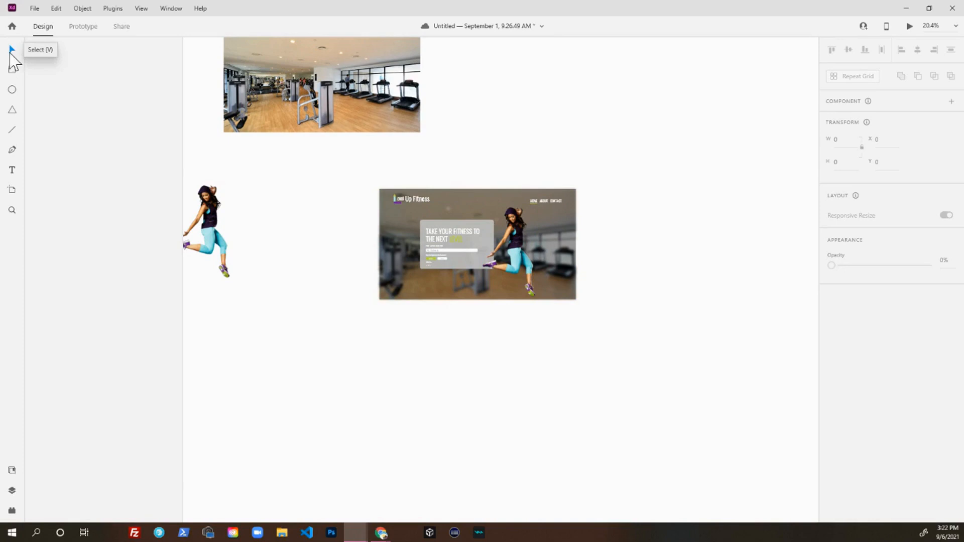
pyautogui.scroll(-6, 442, 366)
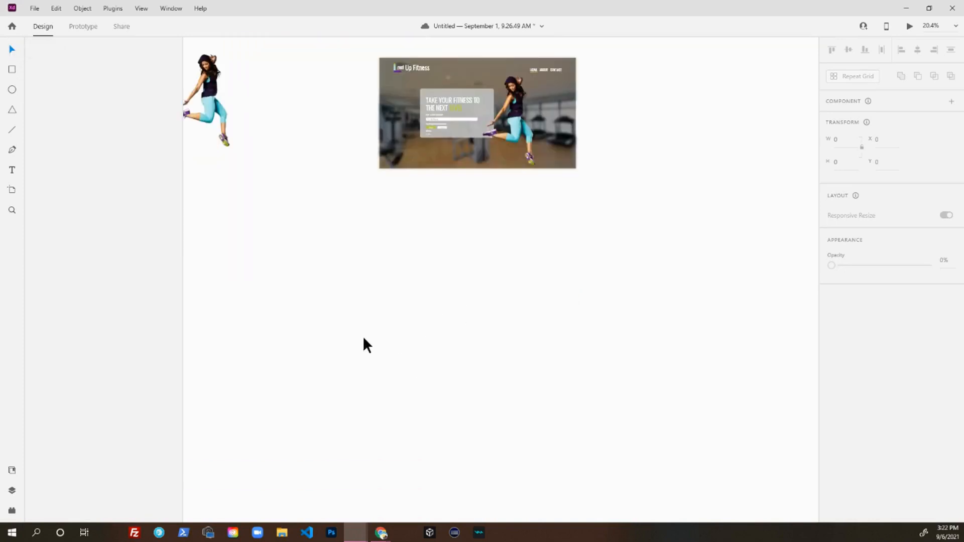
pyautogui.hotkey('ctrl', 's')
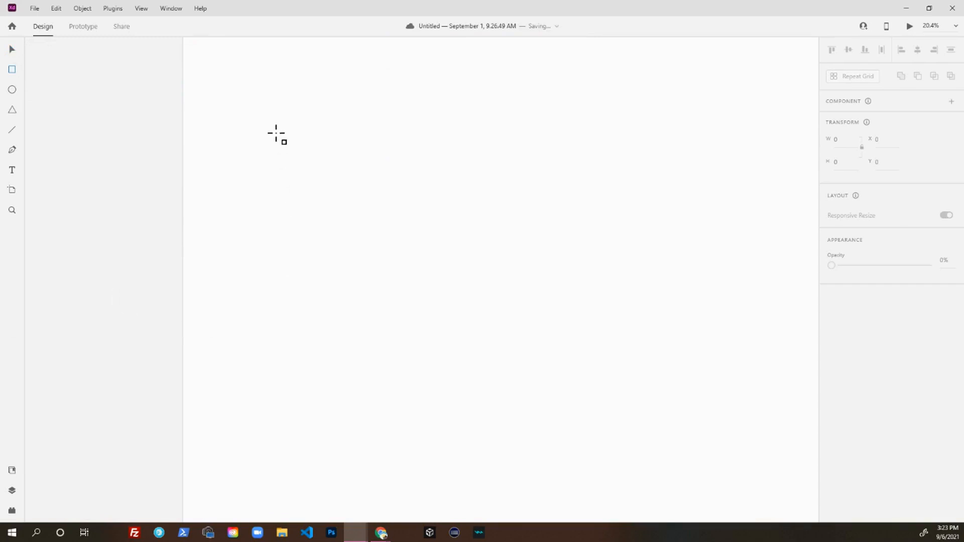
# Step: Activate the Select, Rectangle, Ellipse, Polygon, Pen and Text tools one after another to introduce each
pyautogui.click(14, 50)
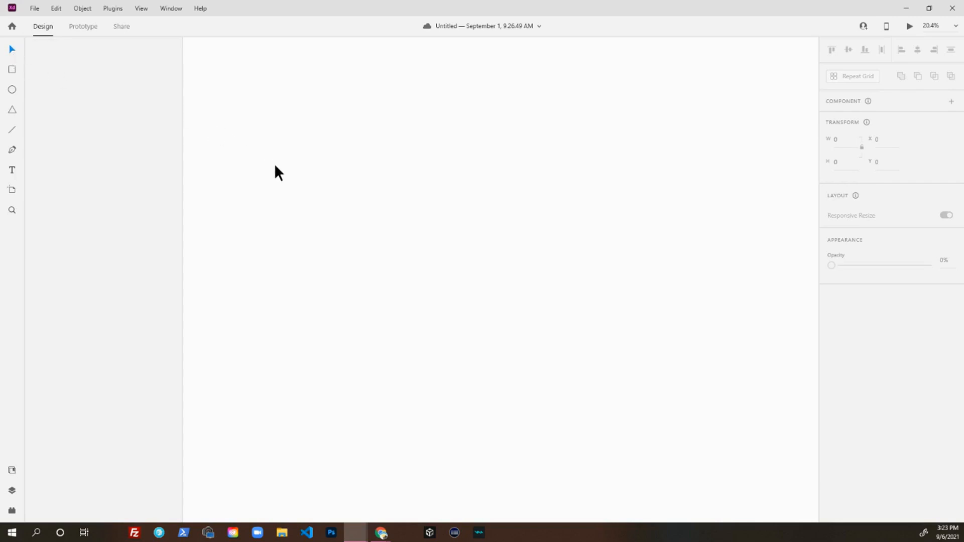
pyautogui.click(14, 73)
pyautogui.click(13, 93)
pyautogui.click(12, 111)
pyautogui.click(14, 152)
pyautogui.click(14, 168)
# Step: Review the Artboard tool's mobile, tablet, web, social media and watch size presets, and activate the Zoom tool
pyautogui.click(12, 190)
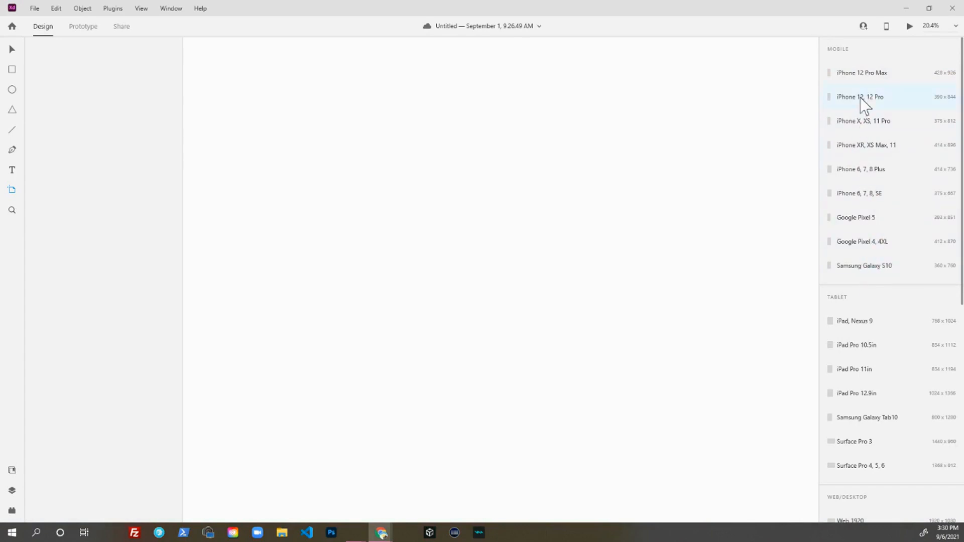
pyautogui.scroll(-5, 831, 290)
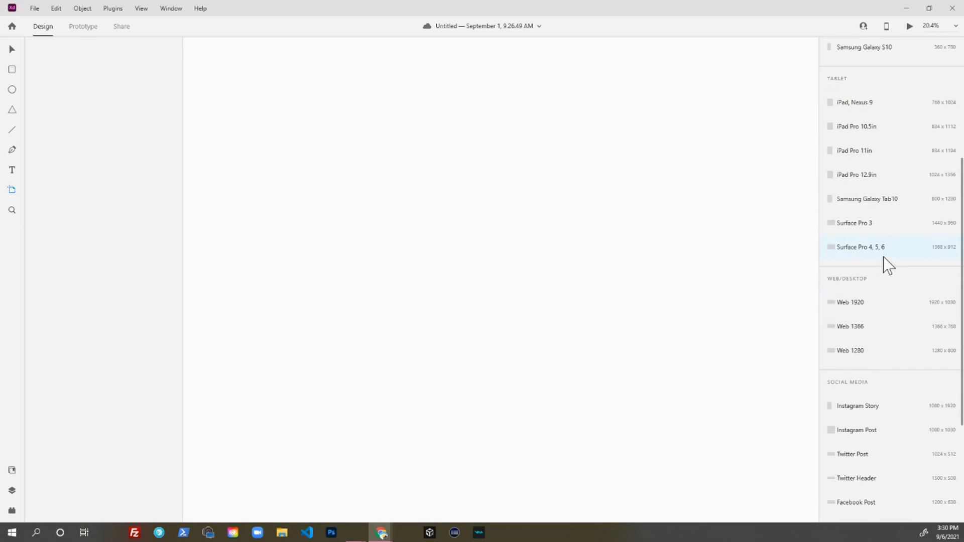
pyautogui.scroll(-3, 856, 291)
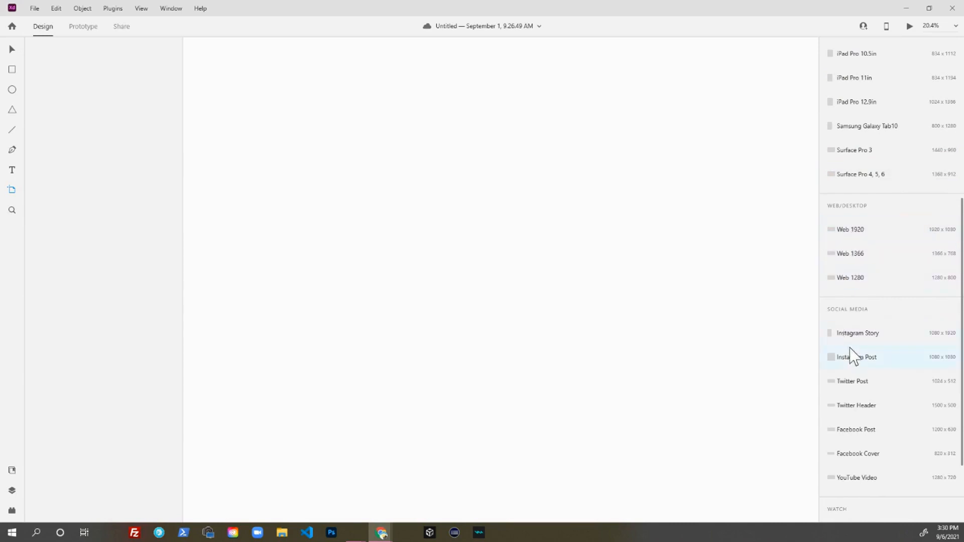
pyautogui.scroll(-2, 848, 357)
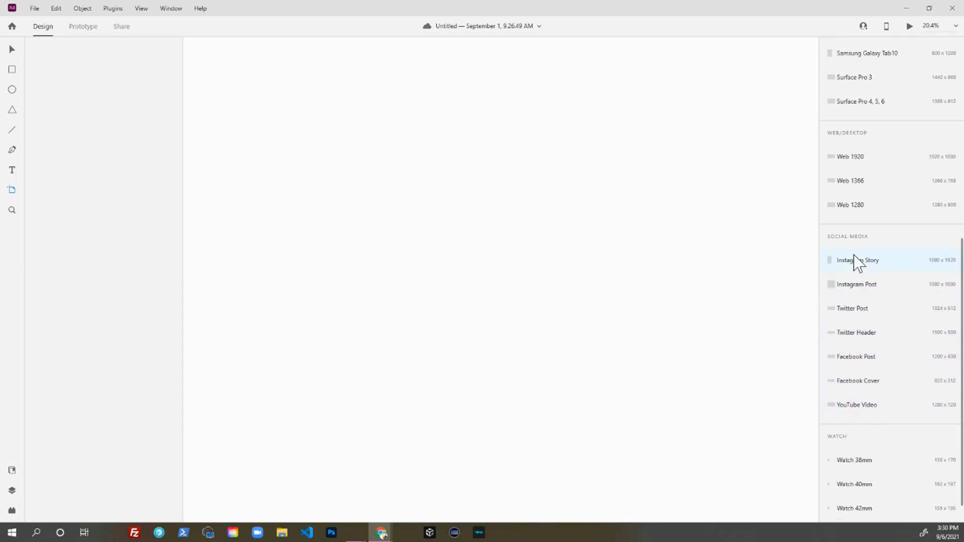
pyautogui.scroll(-1, 861, 402)
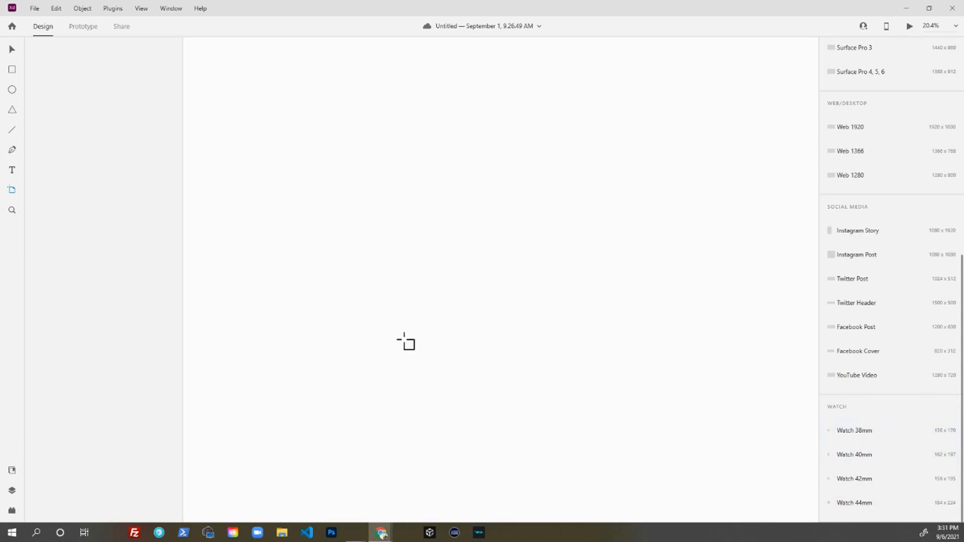
pyautogui.click(11, 210)
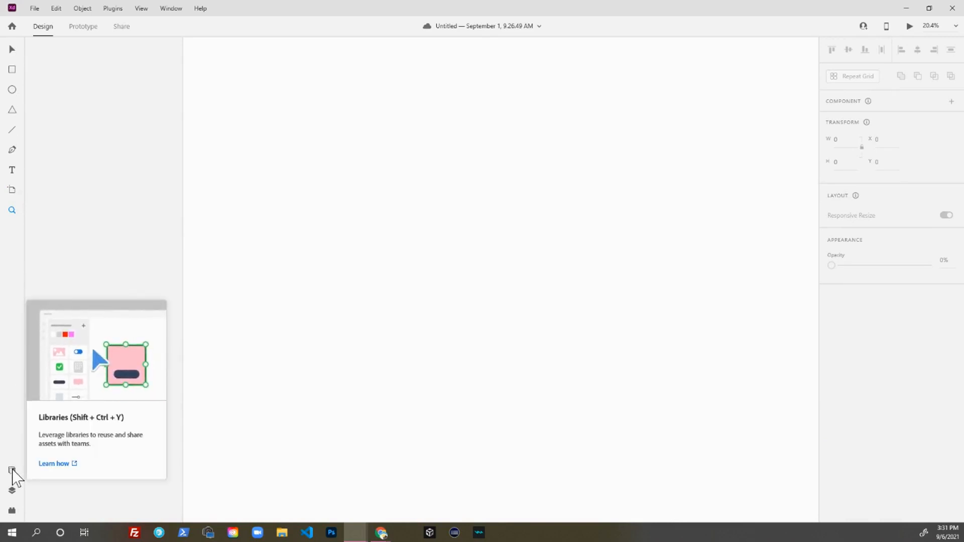
# Step: Show the document assets and look over their colors, character styles and components
pyautogui.click(12, 470)
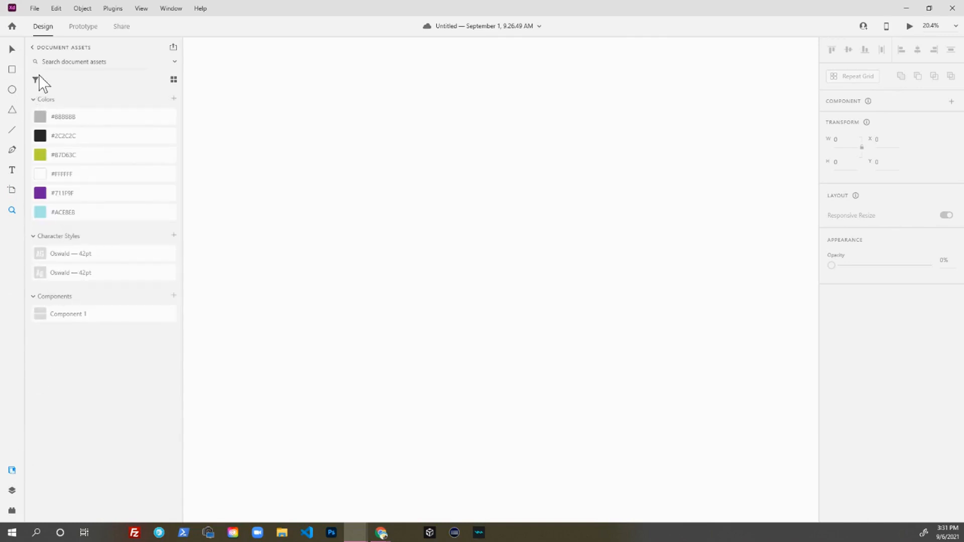
pyautogui.click(34, 8)
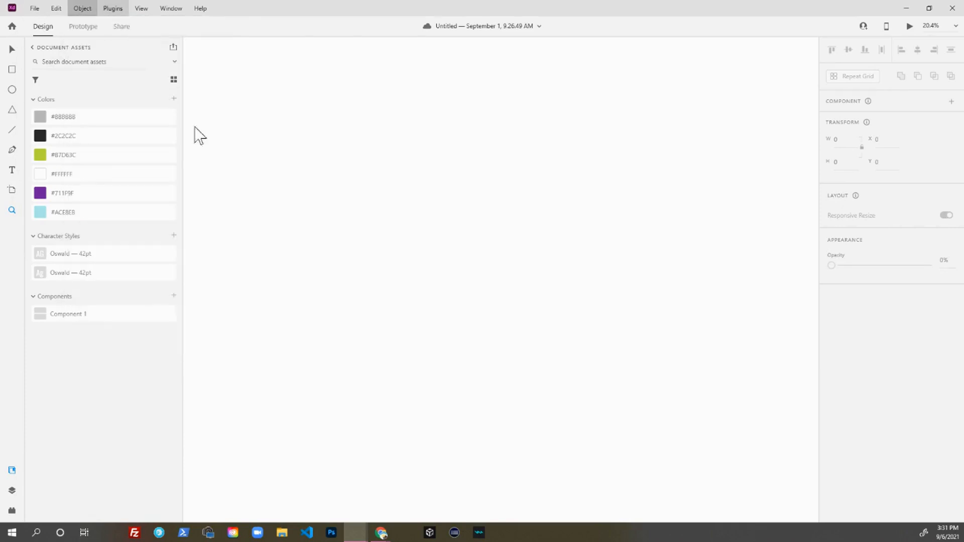
pyautogui.click(304, 229)
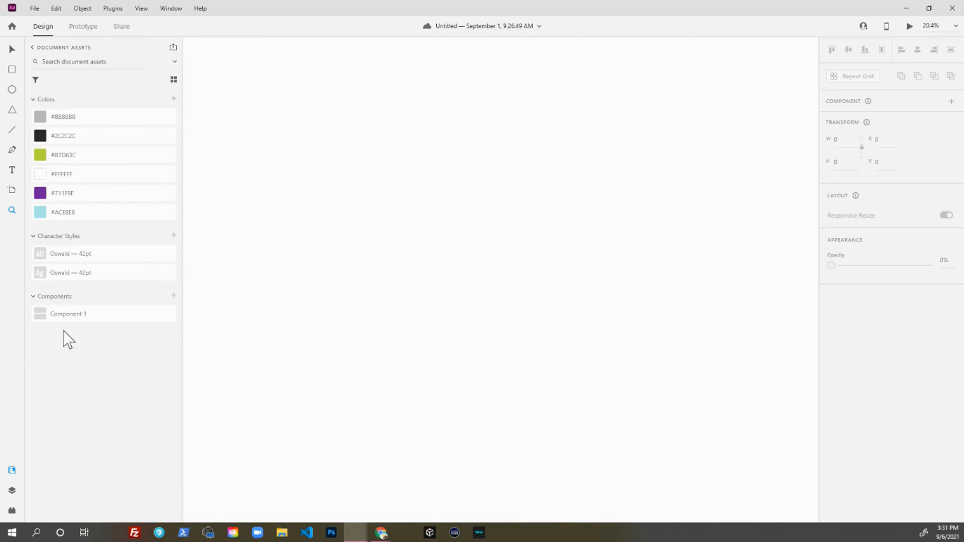
# Step: Examine the canvas layers and the Iconscout plugin, and return to the full list of installed plugins
pyautogui.click(12, 492)
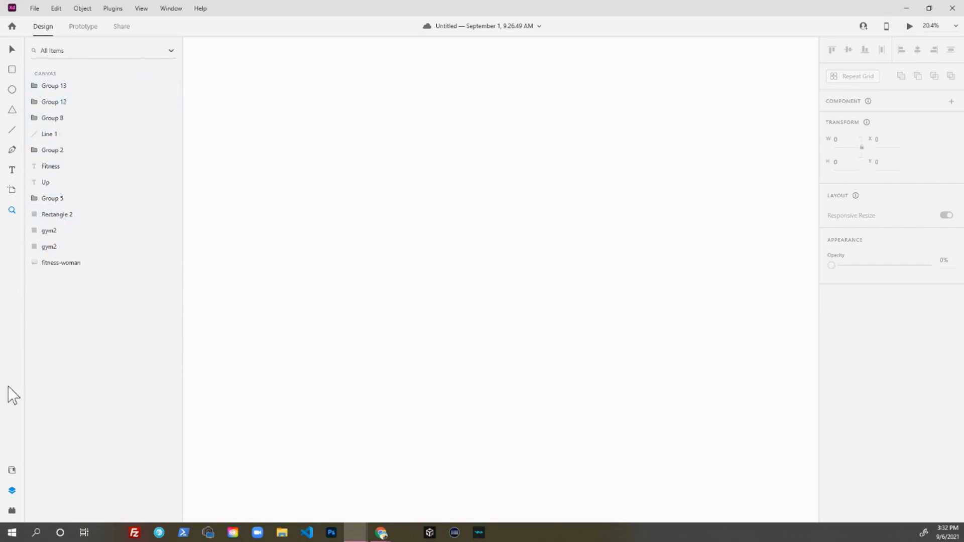
pyautogui.click(10, 512)
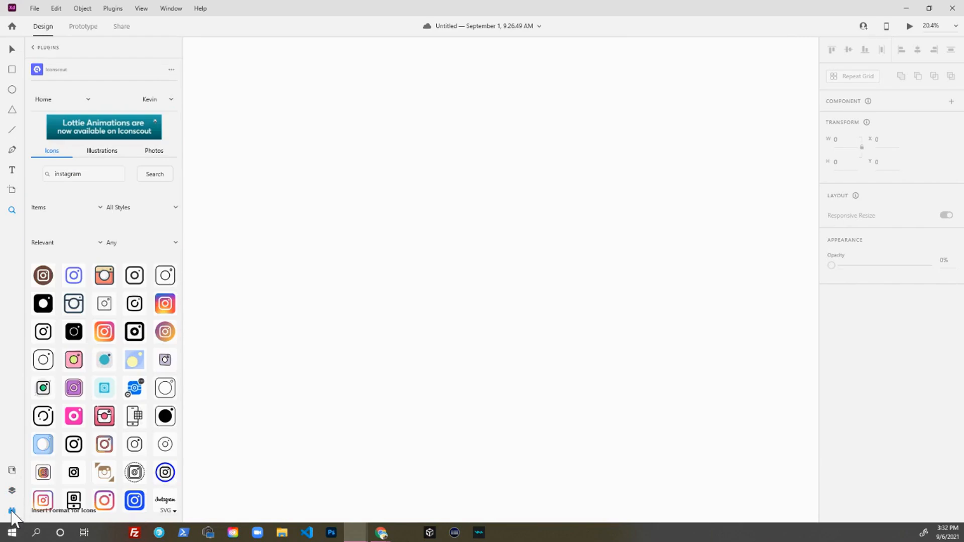
pyautogui.click(33, 47)
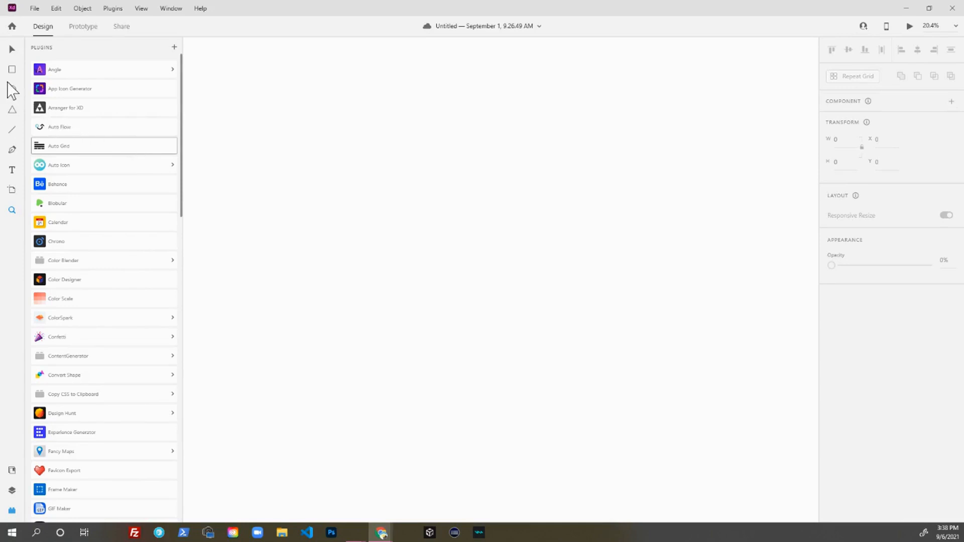
# Step: Activate the Select and Rectangle tools in turn and hide the plugins list
pyautogui.click(13, 49)
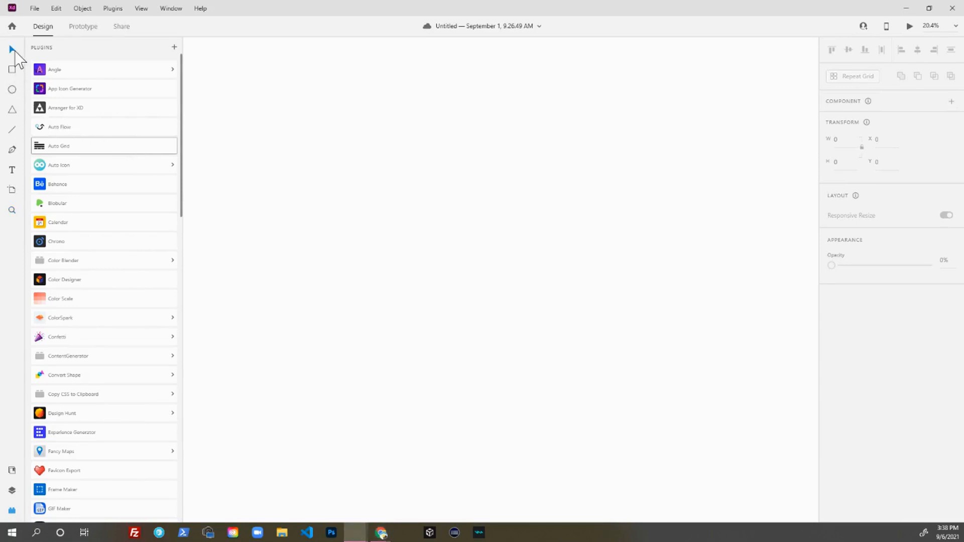
pyautogui.click(12, 70)
pyautogui.hotkey('ctrl', 'shift', 'p')
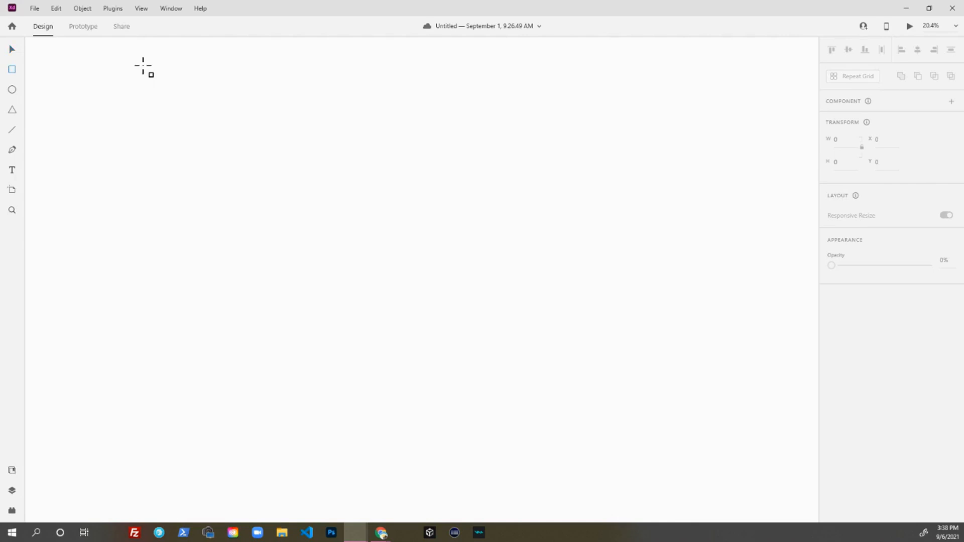
# Step: Switch in turn through the Ellipse, Polygon, Line, Pen, Text, Artboard and Zoom tools
pyautogui.press('e')
pyautogui.press('y')
pyautogui.press('l')
pyautogui.press('p')
pyautogui.press('t')
pyautogui.press('a')
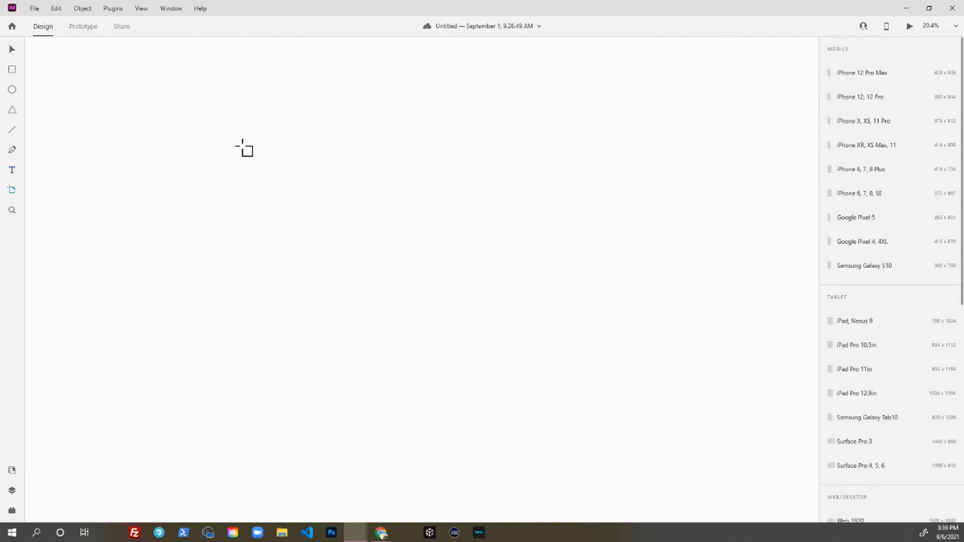
pyautogui.press('z')
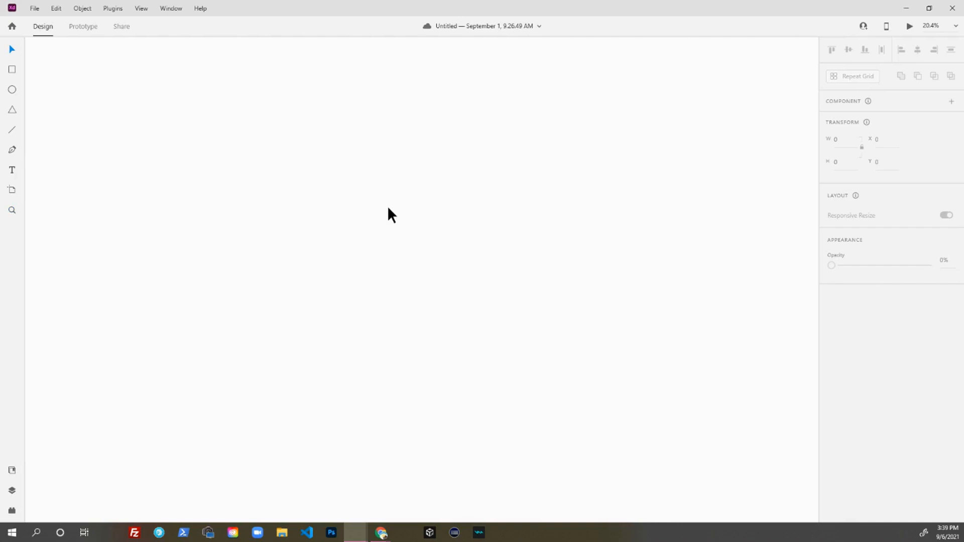
# Step: Demonstrate zooming out and in, fit all artwork in view, and bring the empty canvas below the artwork into view
pyautogui.scroll(-5, 391, 206)
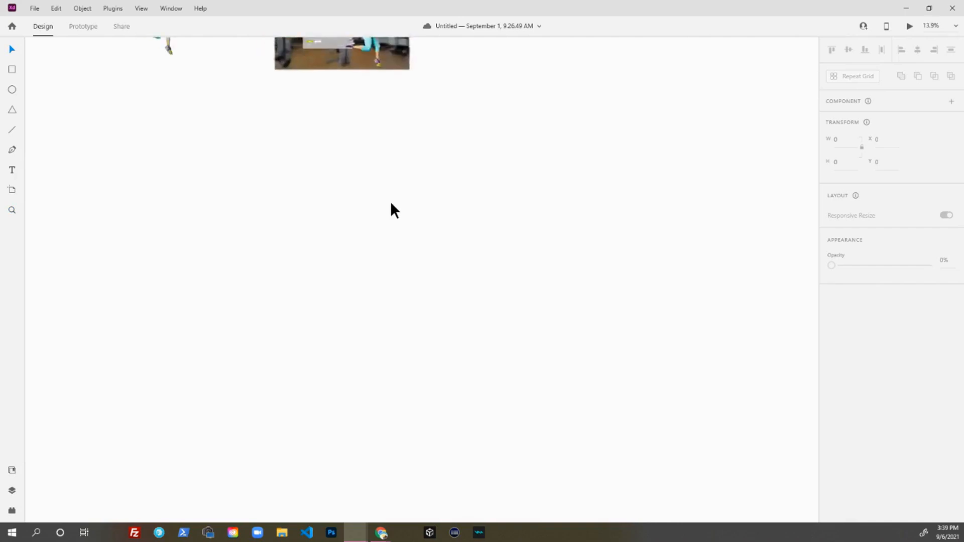
pyautogui.scroll(5, 299, 270)
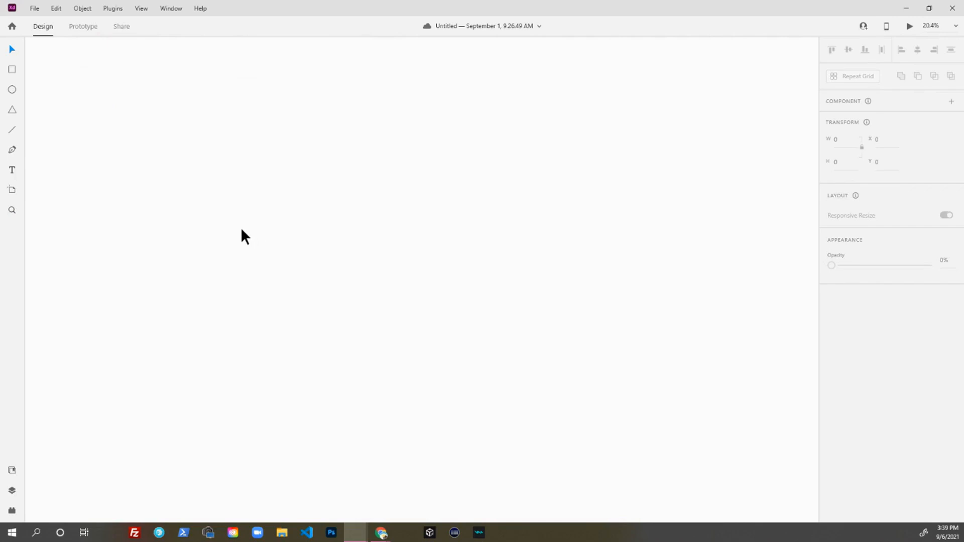
pyautogui.hotkey('ctrl', '0')
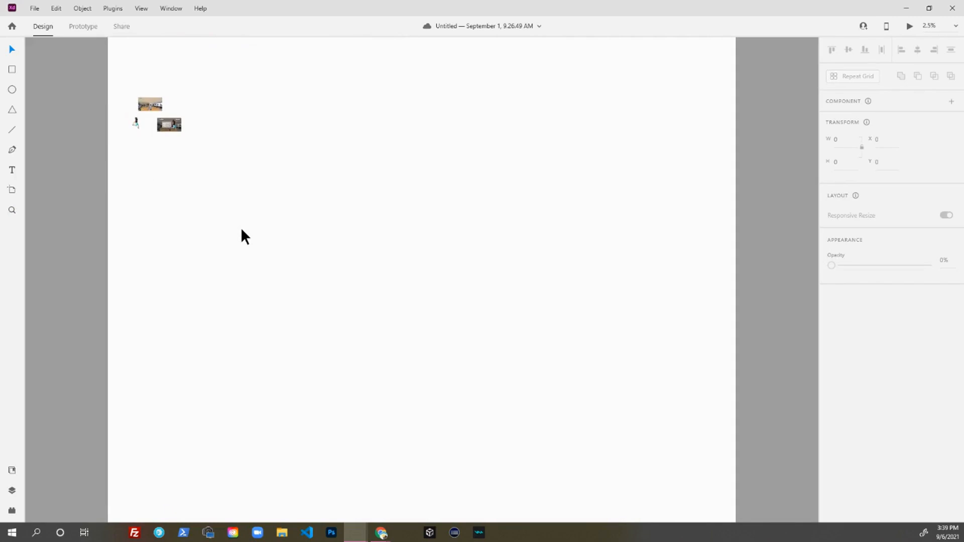
pyautogui.scroll(3, 241, 232)
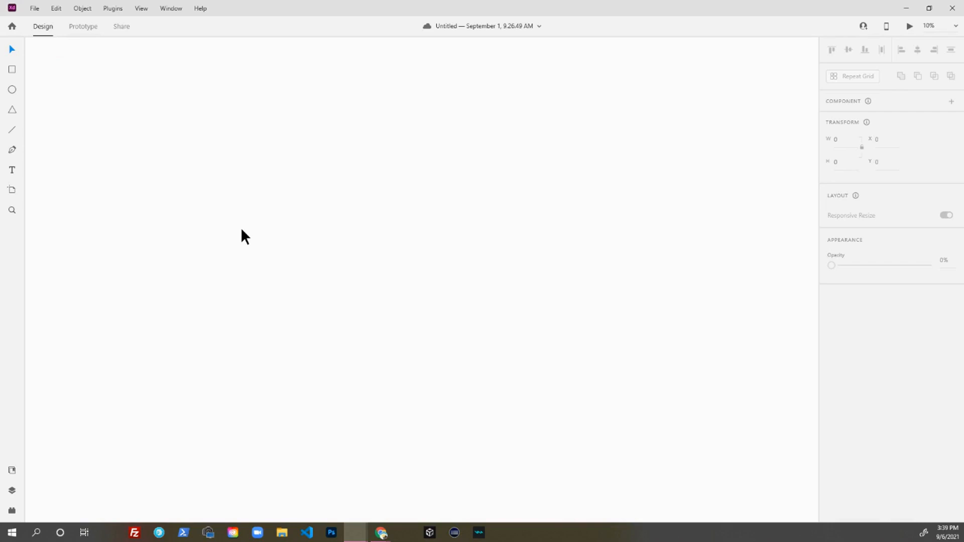
pyautogui.hotkey('ctrl', '0')
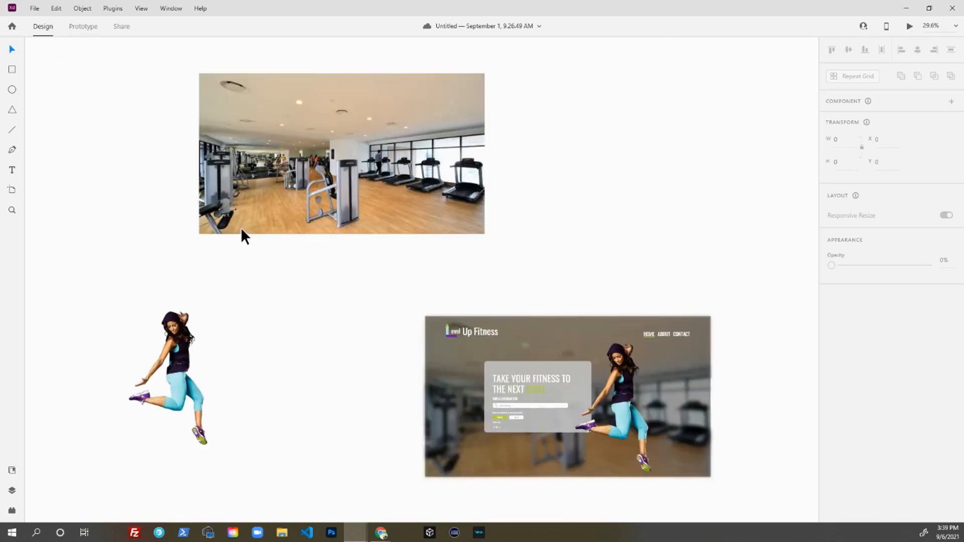
pyautogui.scroll(-7, 379, 396)
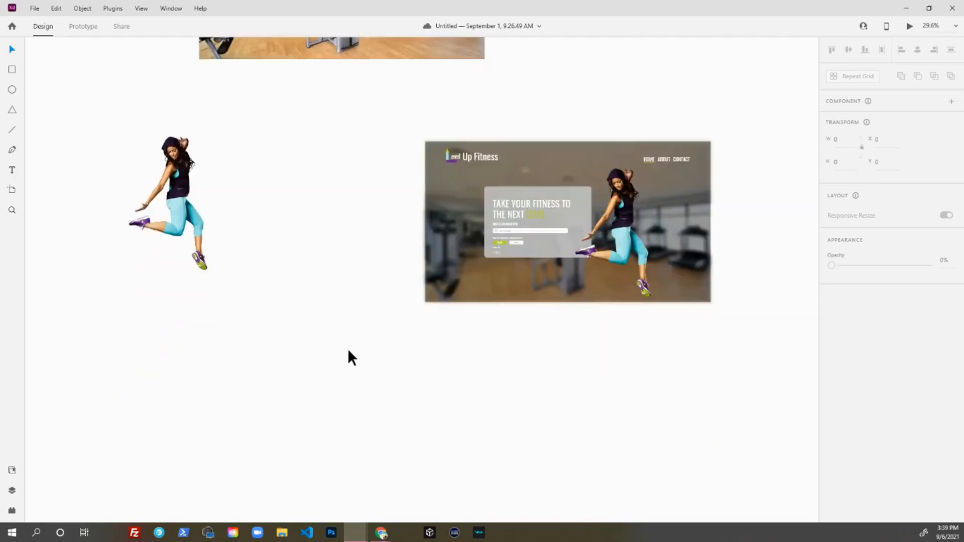
pyautogui.scroll(-2, 348, 351)
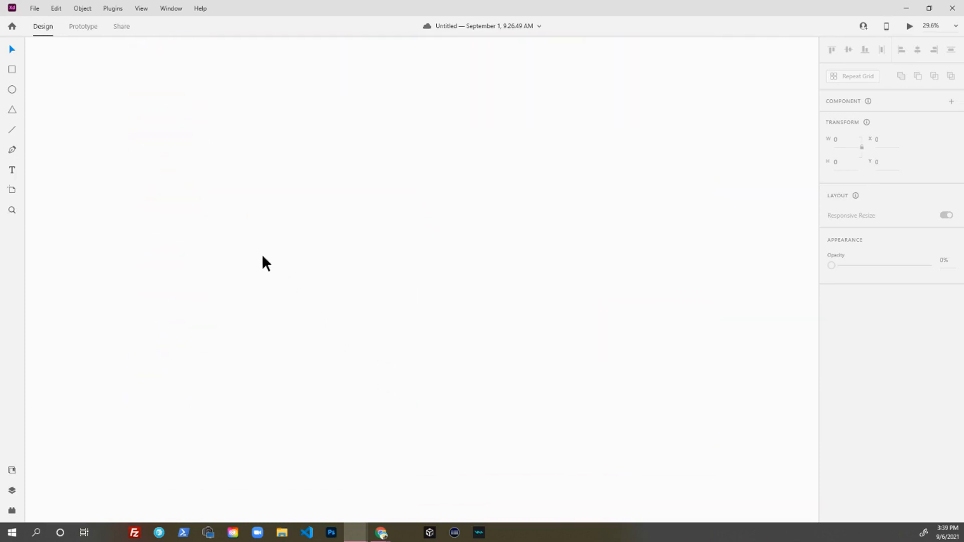
# Step: Draw a rectangle about 1401 wide and 861 high on the empty canvas
pyautogui.press('r')
pyautogui.moveTo(132, 118)
pyautogui.mouseDown()
pyautogui.moveTo(196, 216)
pyautogui.moveTo(253, 232)
pyautogui.mouseUp()
pyautogui.moveTo(314, 242)
pyautogui.mouseDown()
pyautogui.moveTo(392, 239)
pyautogui.moveTo(339, 246)
pyautogui.mouseUp()
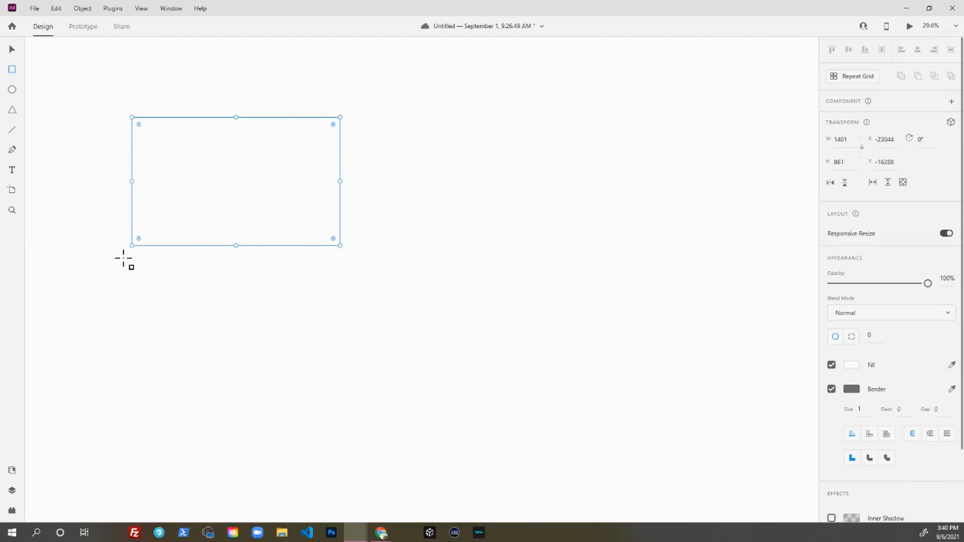
# Step: Resize the rectangle from its left side and upper-left corner to about 746 wide and 692 high
pyautogui.moveTo(131, 179)
pyautogui.mouseDown()
pyautogui.moveTo(127, 170)
pyautogui.moveTo(140, 170)
pyautogui.mouseUp()
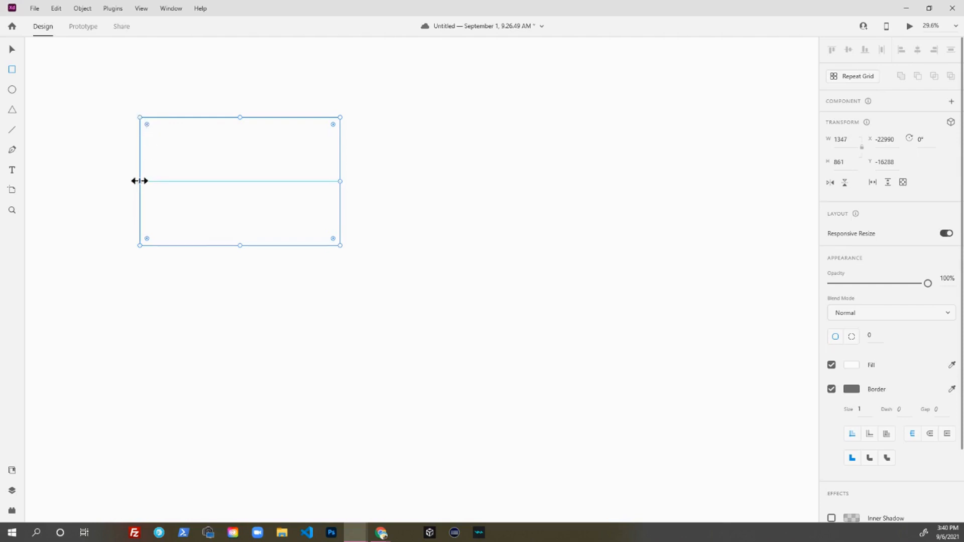
pyautogui.moveTo(140, 181); pyautogui.dragTo(142, 182)
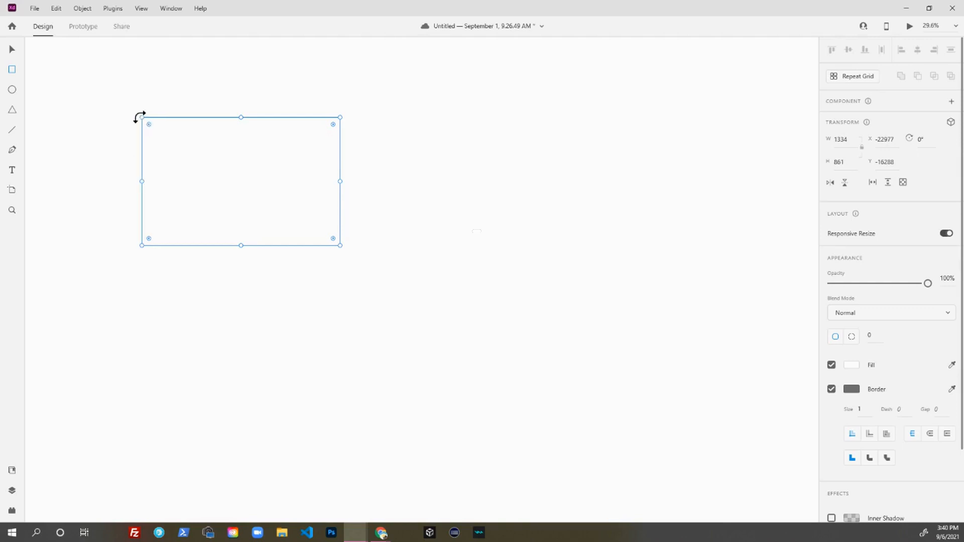
pyautogui.moveTo(140, 116); pyautogui.dragTo(227, 137)
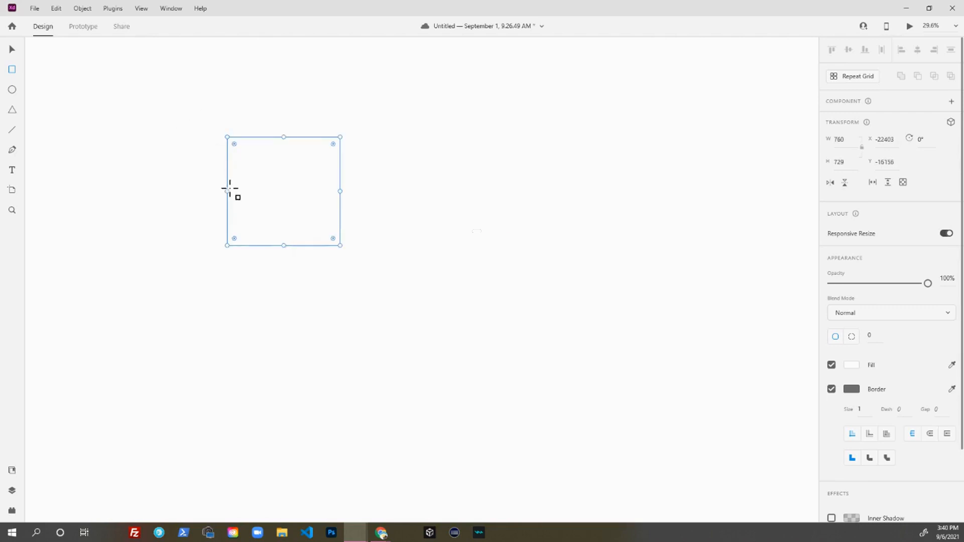
pyautogui.moveTo(229, 190); pyautogui.dragTo(194, 176)
pyautogui.moveTo(192, 134); pyautogui.dragTo(229, 143)
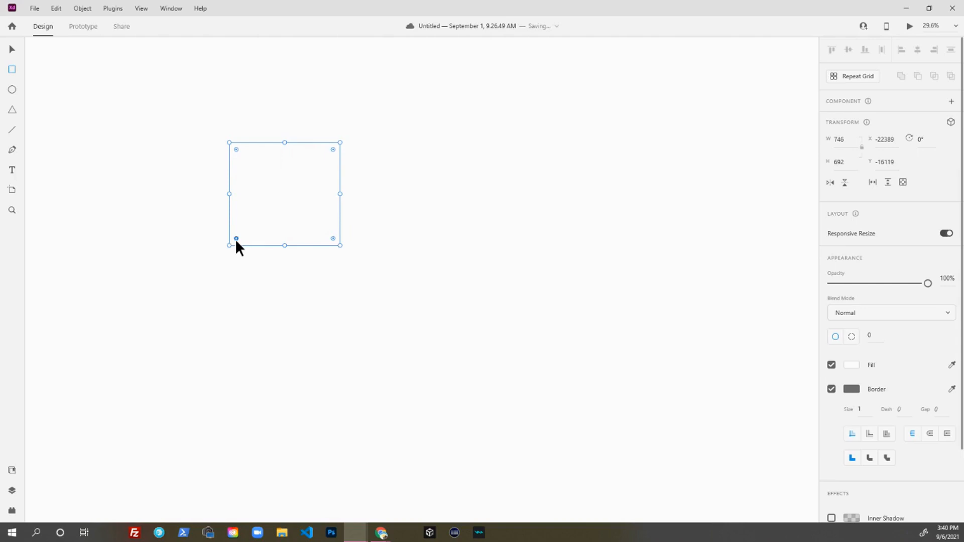
# Step: Round the rectangle's corners to a radius of about 51, deselect it, and dismiss the disconnection notice
pyautogui.moveTo(236, 239); pyautogui.dragTo(280, 210)
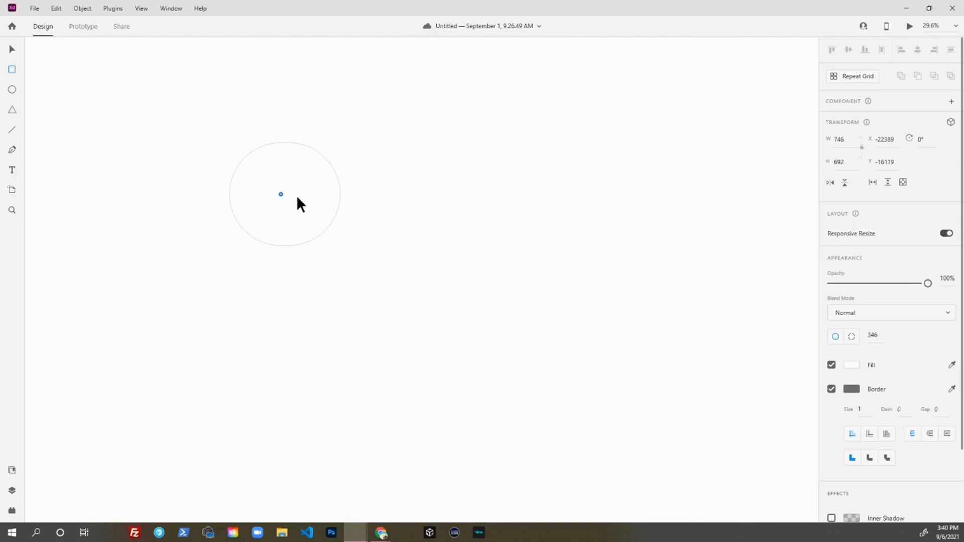
pyautogui.moveTo(280, 216); pyautogui.dragTo(269, 224)
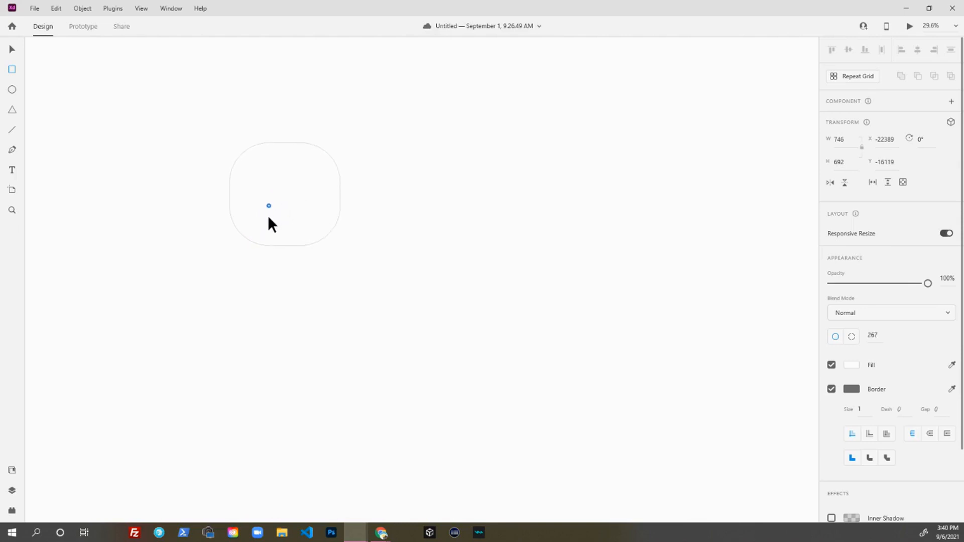
pyautogui.click(227, 242)
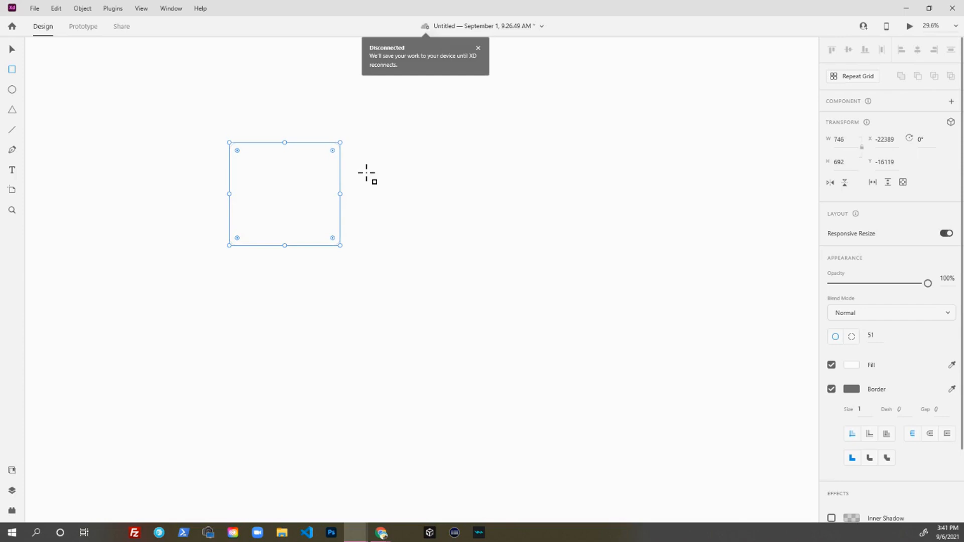
pyautogui.click(370, 179)
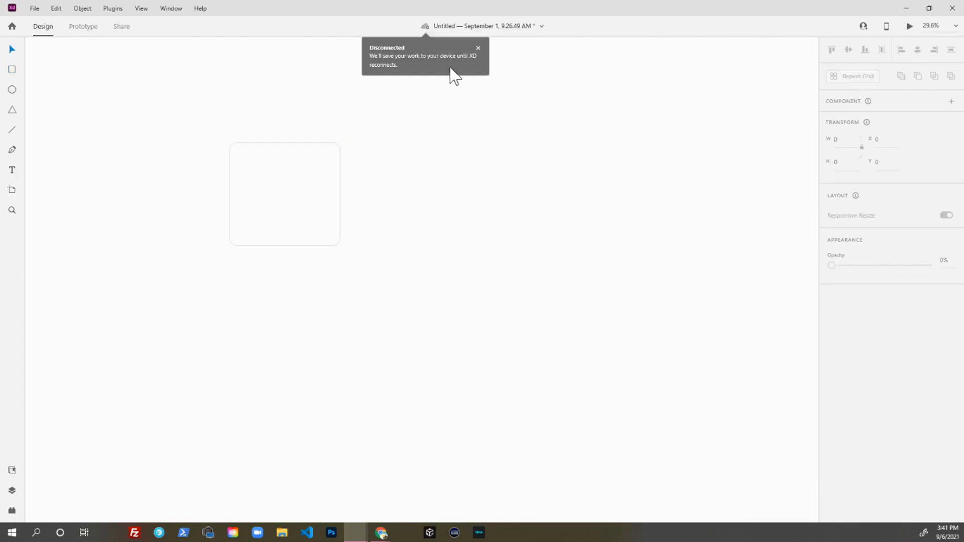
pyautogui.click(478, 48)
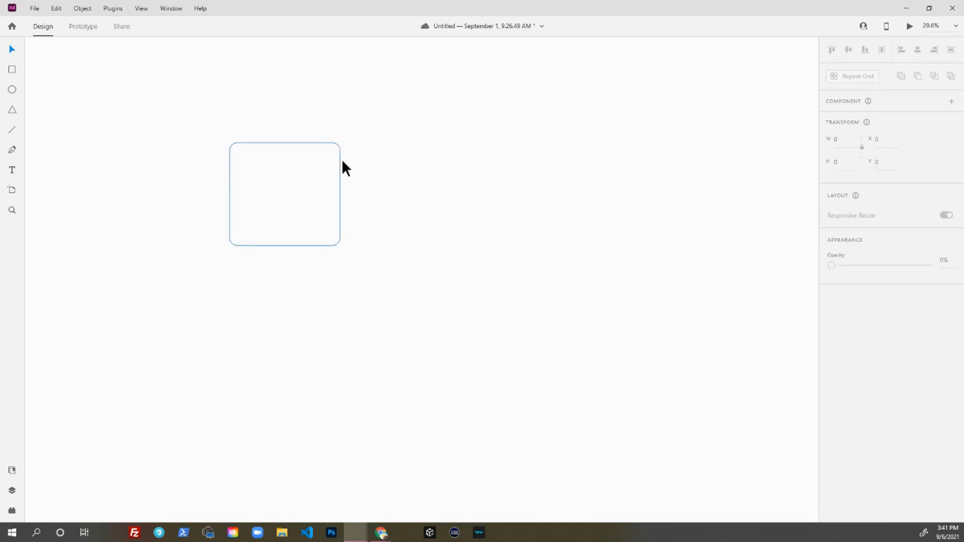
# Step: Widen the rounded rectangle to about 887 and reduce its height to about 621
pyautogui.scroll(3, 323, 159)
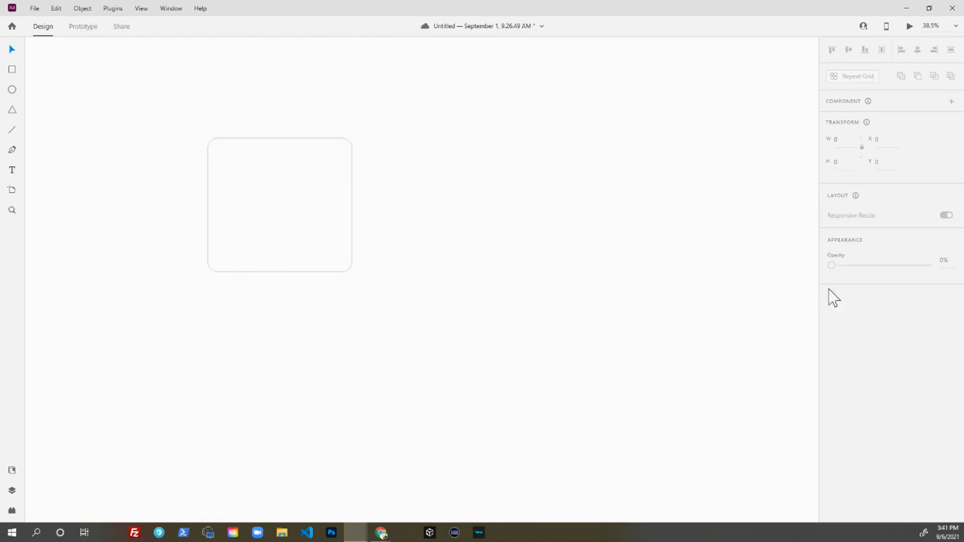
pyautogui.click(334, 194)
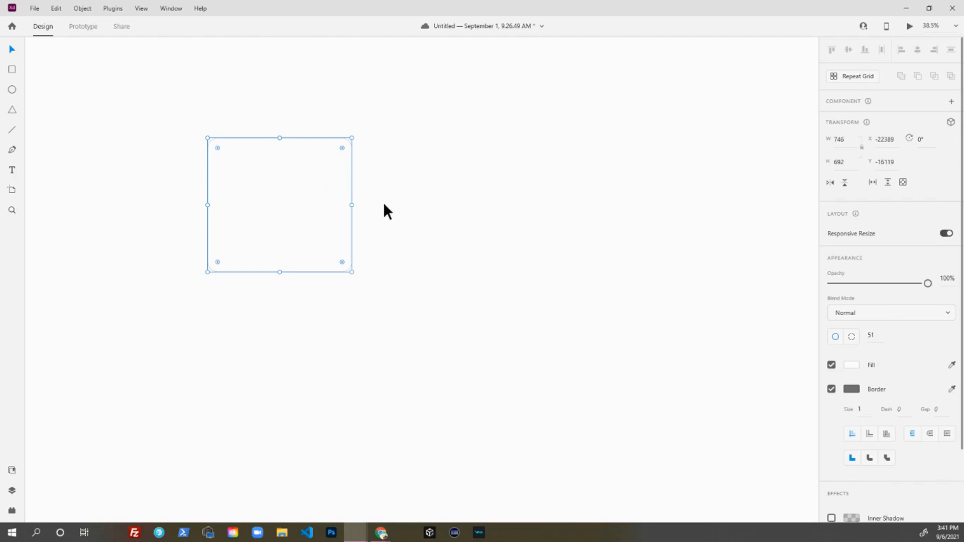
pyautogui.click(850, 143)
pyautogui.moveTo(352, 205); pyautogui.dragTo(379, 206)
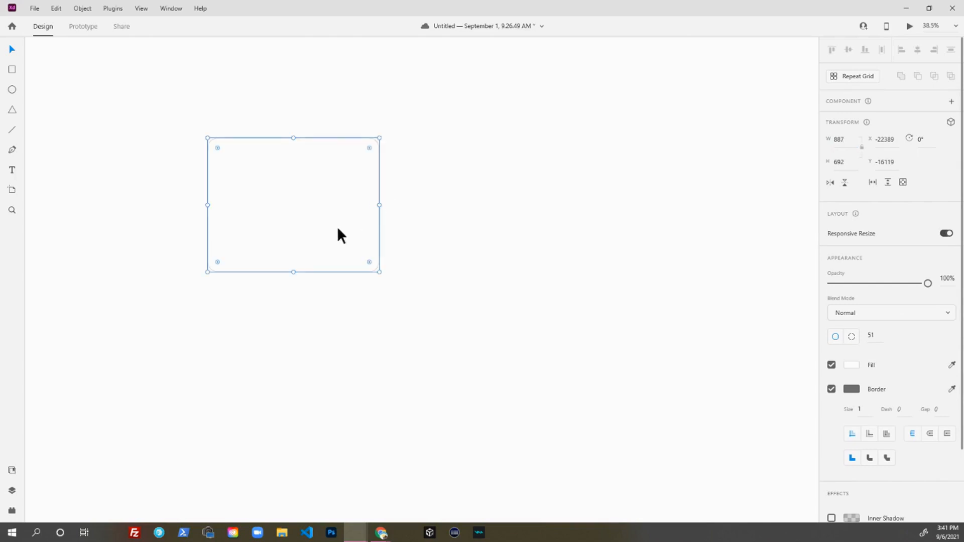
pyautogui.moveTo(292, 272)
pyautogui.mouseDown()
pyautogui.moveTo(290, 279)
pyautogui.moveTo(303, 258)
pyautogui.mouseUp()
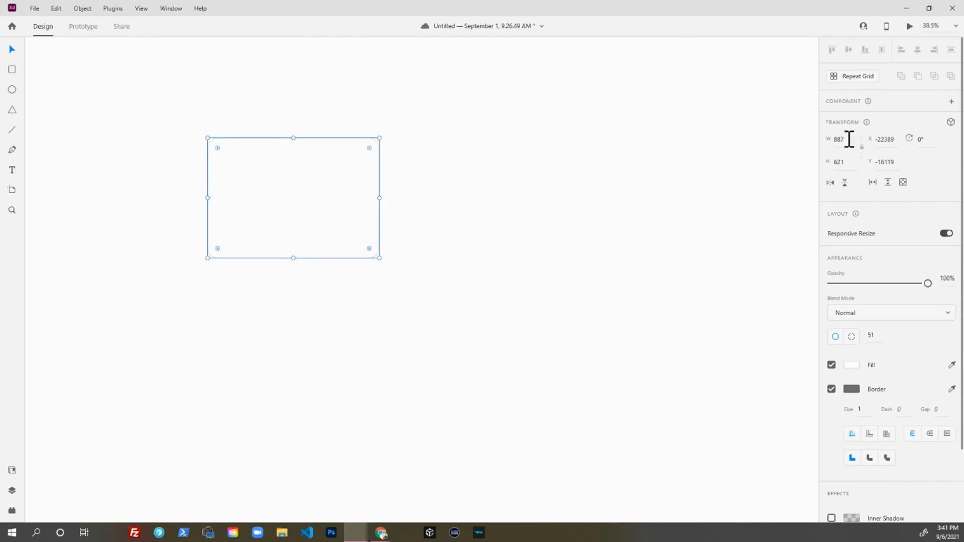
# Step: Point out the rectangle's X, Y, height and width values by activating each transform value in turn
pyautogui.click(893, 140)
pyautogui.click(885, 162)
pyautogui.click(844, 162)
pyautogui.click(852, 139)
pyautogui.click(880, 138)
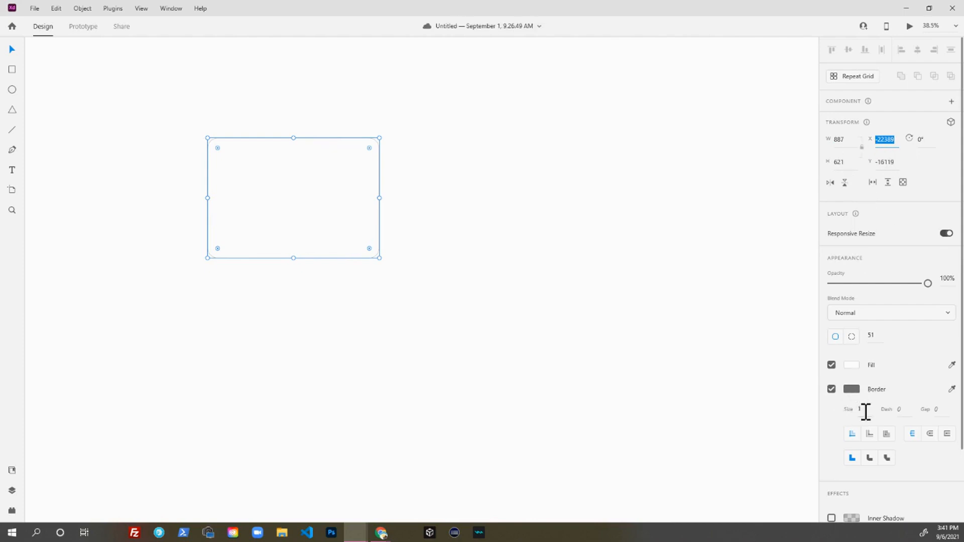
# Step: Scrub the rectangle's width value to 853, and extend its right side to a width of about 1001
pyautogui.click(851, 142)
pyautogui.moveTo(851, 142)
pyautogui.mouseDown()
pyautogui.moveTo(848, 107)
pyautogui.moveTo(850, 141)
pyautogui.mouseUp()
pyautogui.click(850, 141)
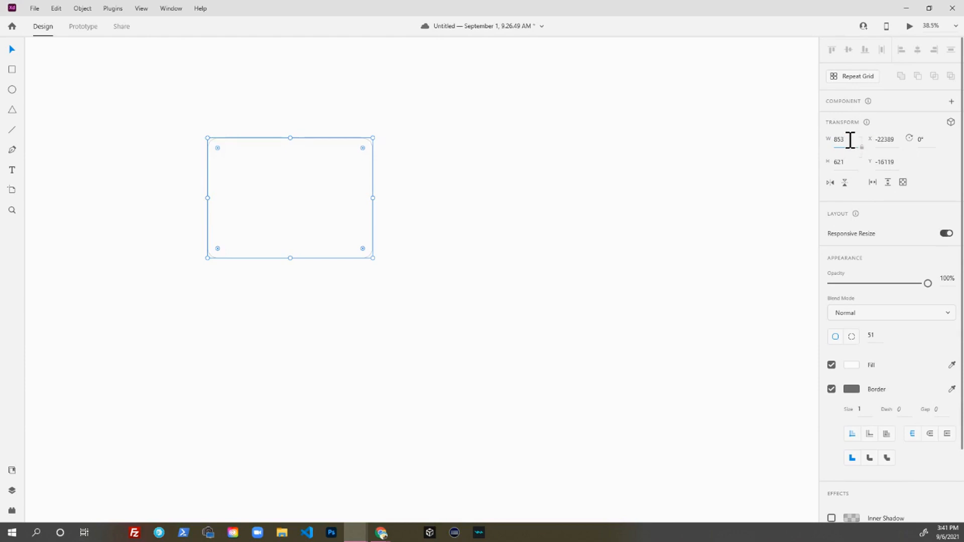
pyautogui.moveTo(850, 140)
pyautogui.mouseDown()
pyautogui.moveTo(850, 200)
pyautogui.moveTo(843, 122)
pyautogui.moveTo(858, 146)
pyautogui.mouseUp()
pyautogui.click(842, 162)
pyautogui.click(842, 139)
pyautogui.moveTo(374, 197); pyautogui.dragTo(401, 192)
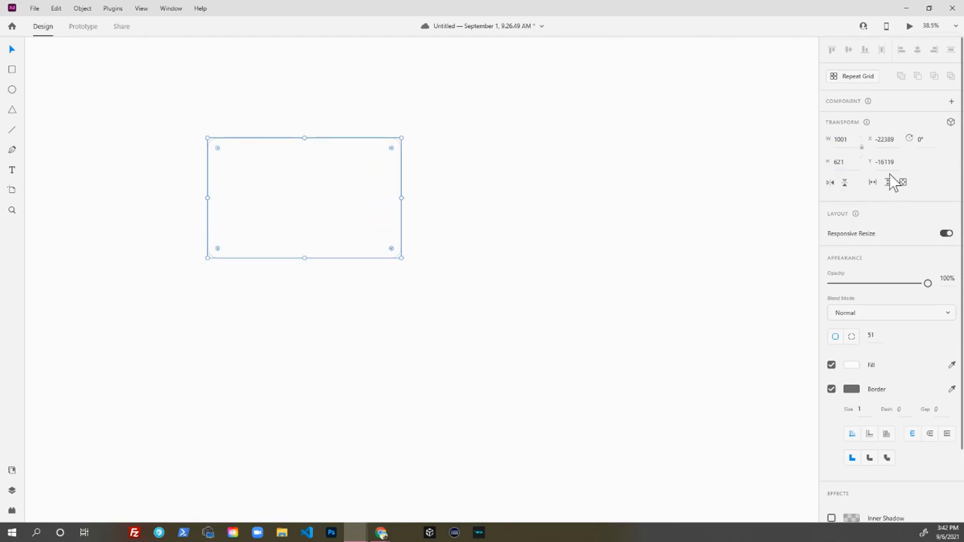
# Step: Rotate the rectangle to 29° by scrubbing its rotation value, and undo the rotation
pyautogui.click(926, 144)
pyautogui.moveTo(927, 141)
pyautogui.mouseDown()
pyautogui.moveTo(925, 114)
pyautogui.moveTo(923, 131)
pyautogui.moveTo(923, 122)
pyautogui.mouseUp()
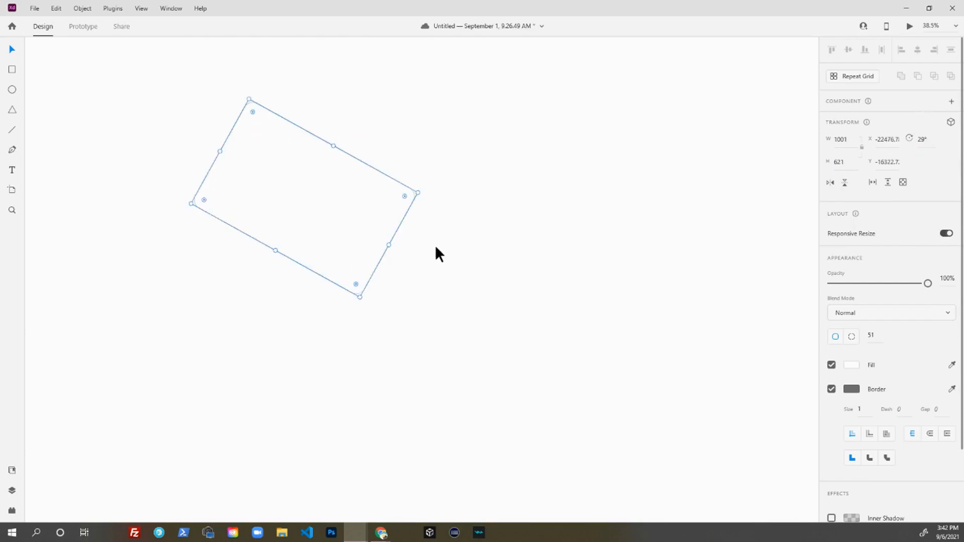
pyautogui.hotkey('ctrl', 'z')
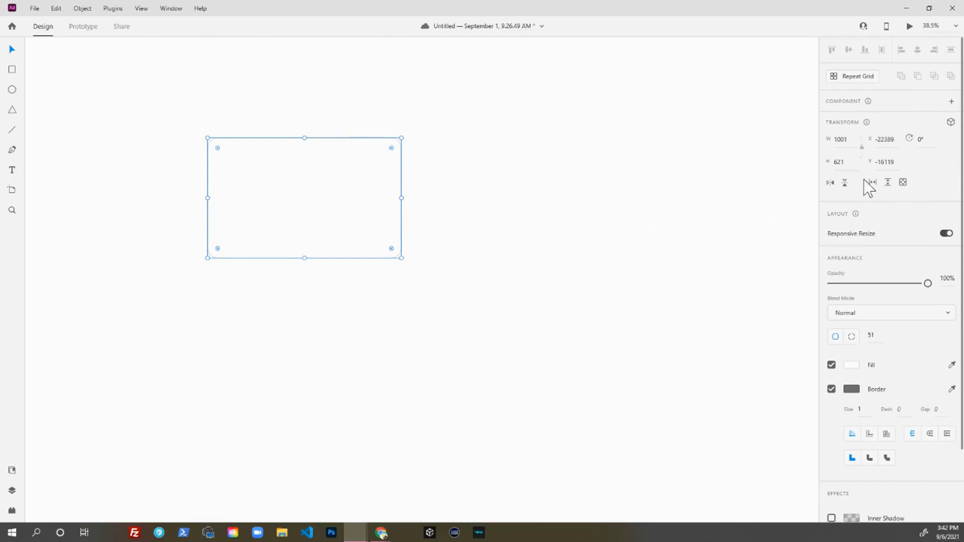
# Step: Narrow the rounded rectangle from its right side to about 458 wide, forming an upright card
pyautogui.click(503, 243)
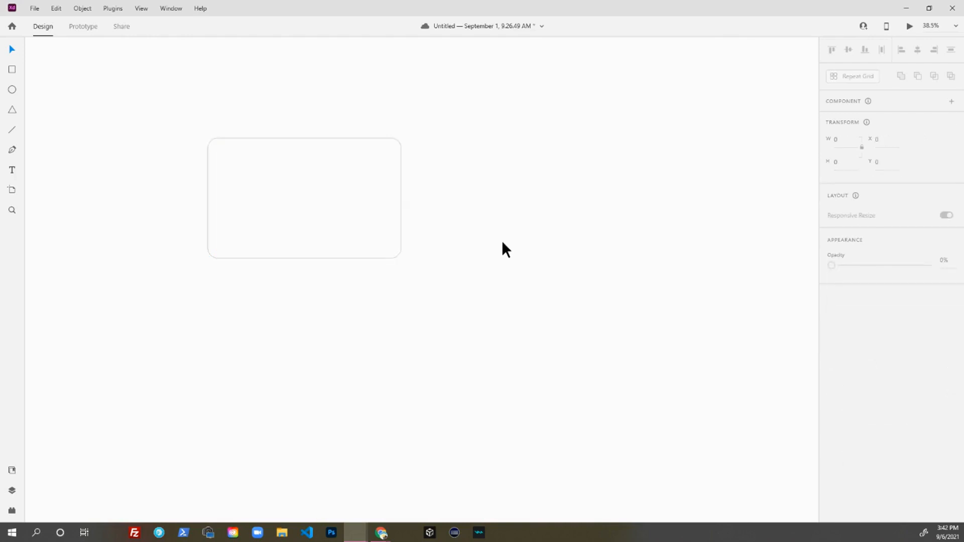
pyautogui.click(330, 219)
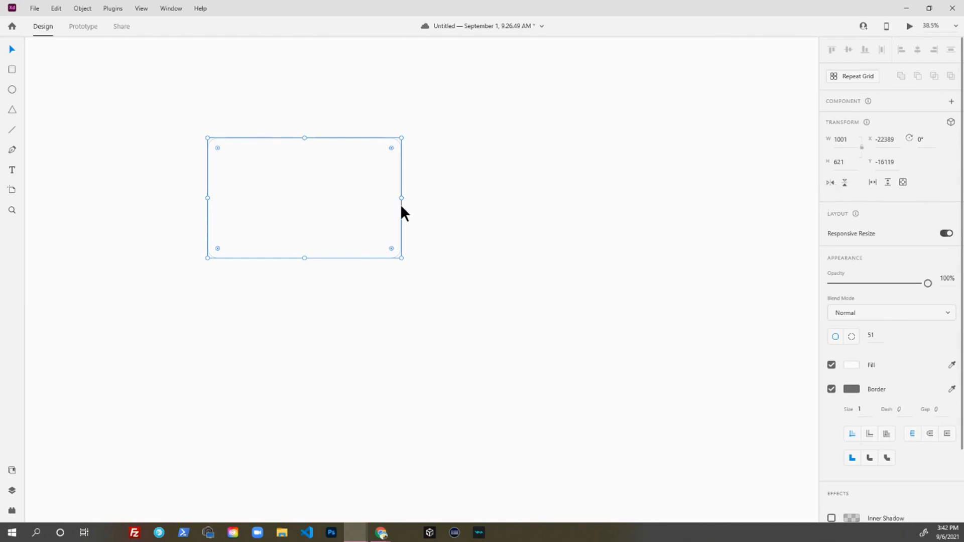
pyautogui.moveTo(400, 196); pyautogui.dragTo(296, 197)
# Step: Add the point text KG inside the card
pyautogui.press('t')
pyautogui.click(235, 182)
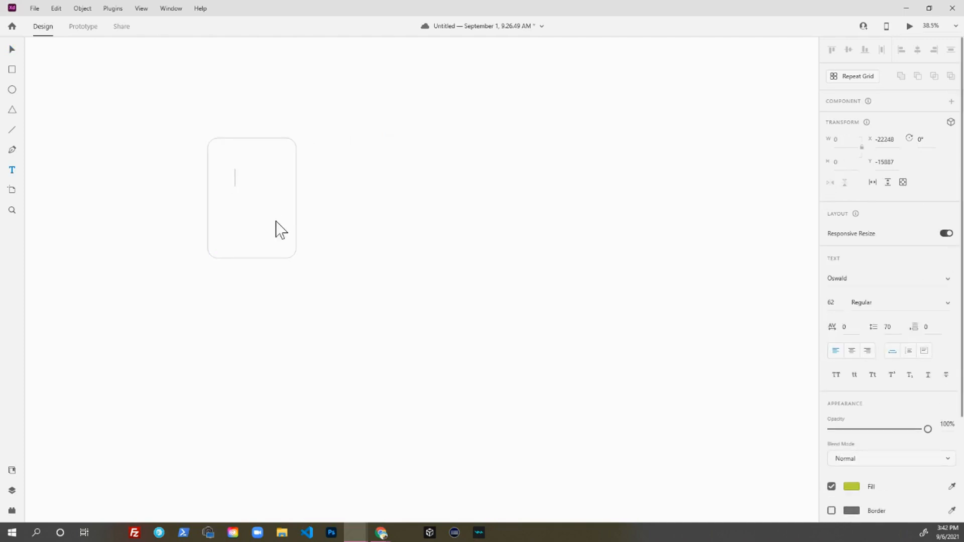
pyautogui.write('G')
pyautogui.press('BackSpace')
pyautogui.write('KG')
pyautogui.press('BackSpace')
pyautogui.press('Escape')
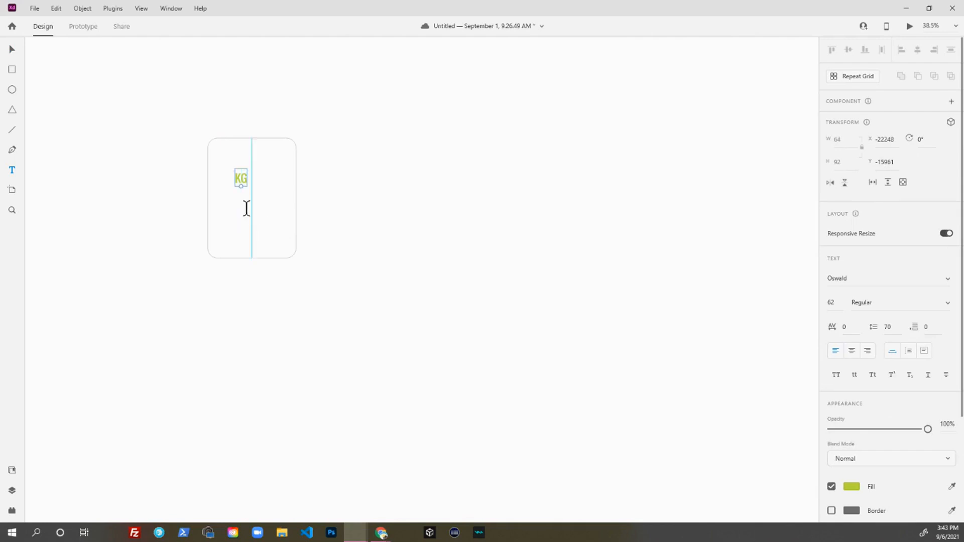
# Step: Enlarge the KG text until it is centred in the card, and deselect it
pyautogui.moveTo(242, 190); pyautogui.dragTo(260, 201)
pyautogui.press('Escape')
pyautogui.click(333, 194)
# Step: Group the KG text with its rounded rectangle, and look over the commands available for the group
pyautogui.click(255, 203)
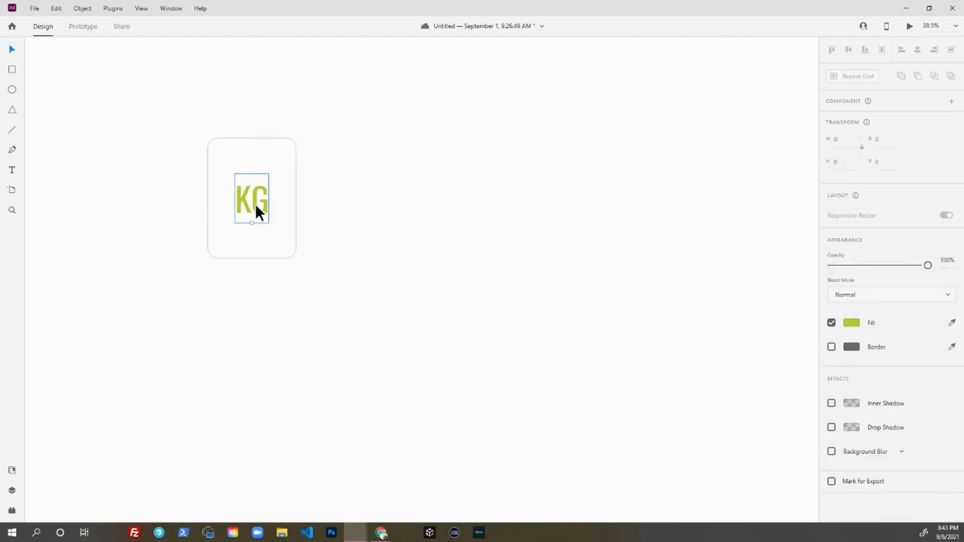
pyautogui.keyDown('shift'); pyautogui.click(290, 250); pyautogui.keyUp('shift')
pyautogui.hotkey('ctrl', 'g')
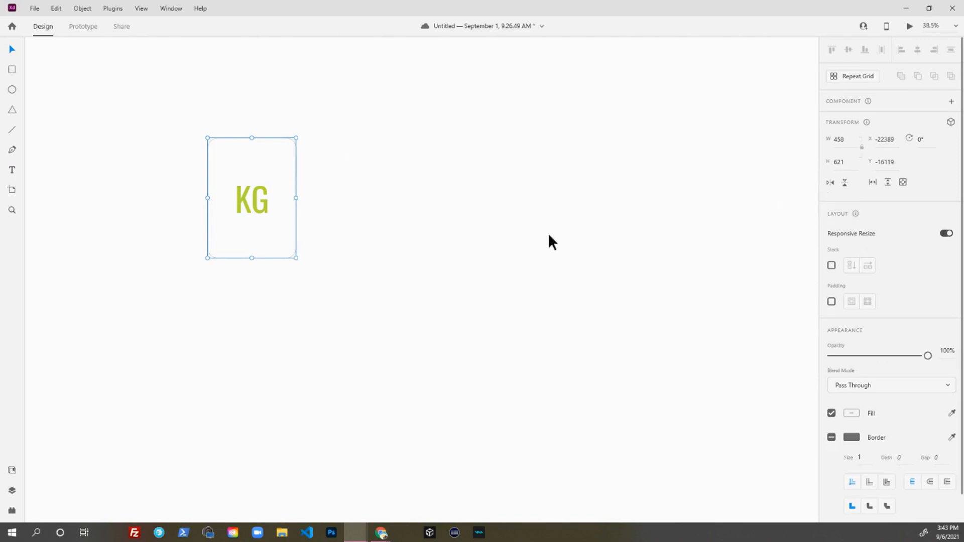
pyautogui.rightClick(250, 226)
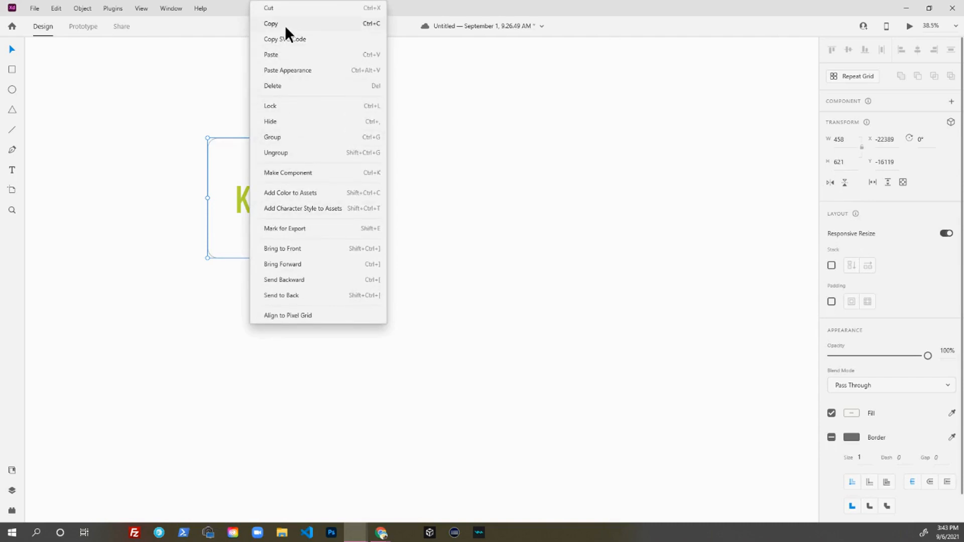
pyautogui.click(237, 167)
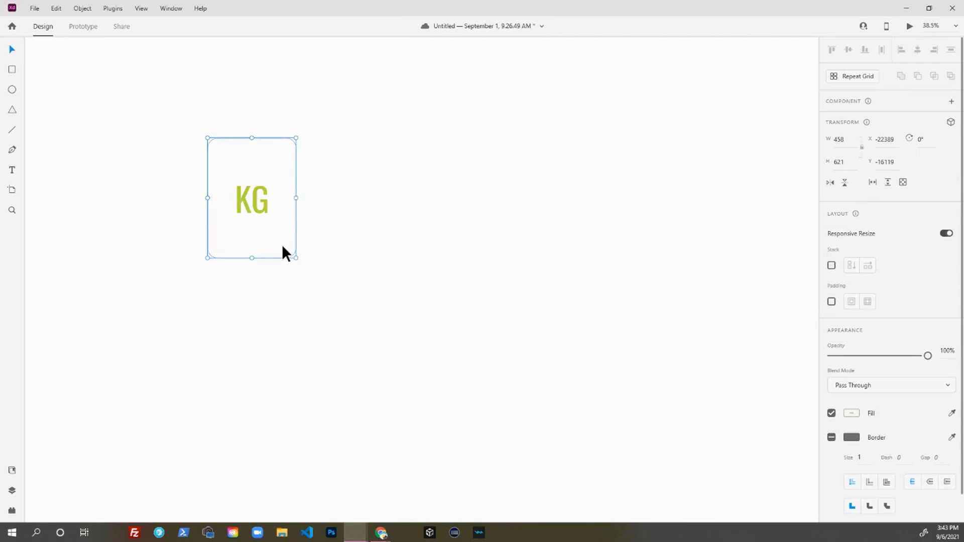
# Step: Duplicate the KG group to the right of the original and move the copy to about X -21629
pyautogui.moveTo(279, 242); pyautogui.dragTo(307, 242)
pyautogui.moveTo(355, 240); pyautogui.dragTo(411, 237)
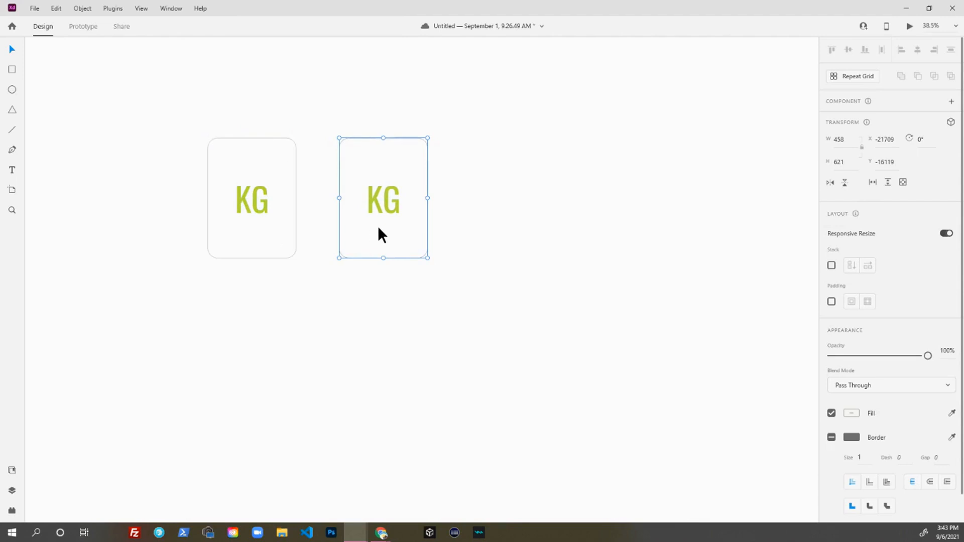
pyautogui.moveTo(379, 229); pyautogui.dragTo(454, 230)
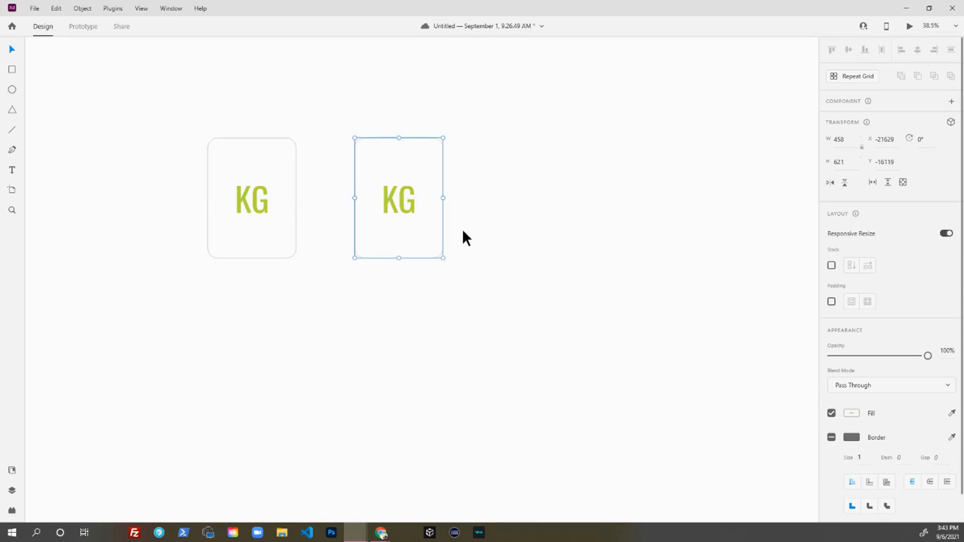
# Step: Demonstrate flipping the copied KG group horizontally, and undo the flip
pyautogui.click(831, 183)
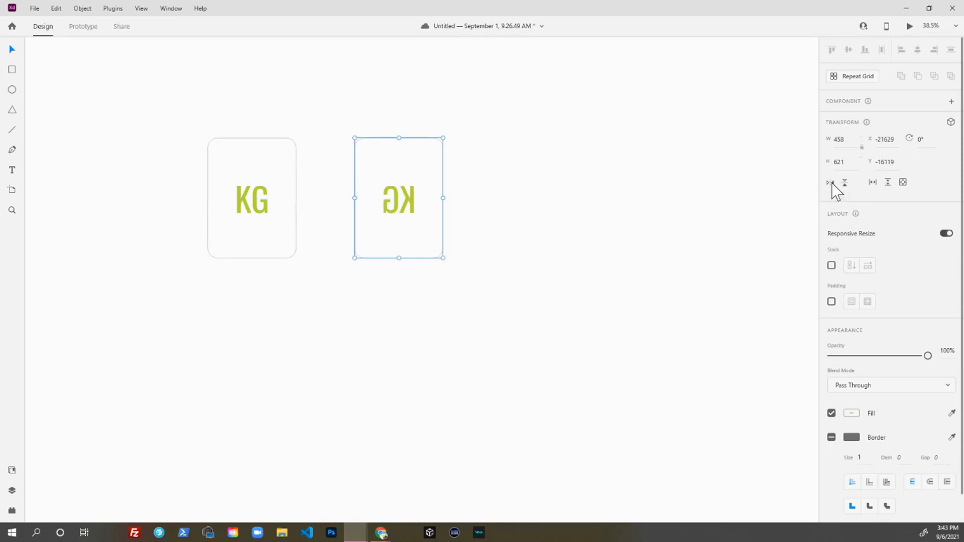
pyautogui.click(832, 183)
pyautogui.click(831, 183)
pyautogui.click(321, 270)
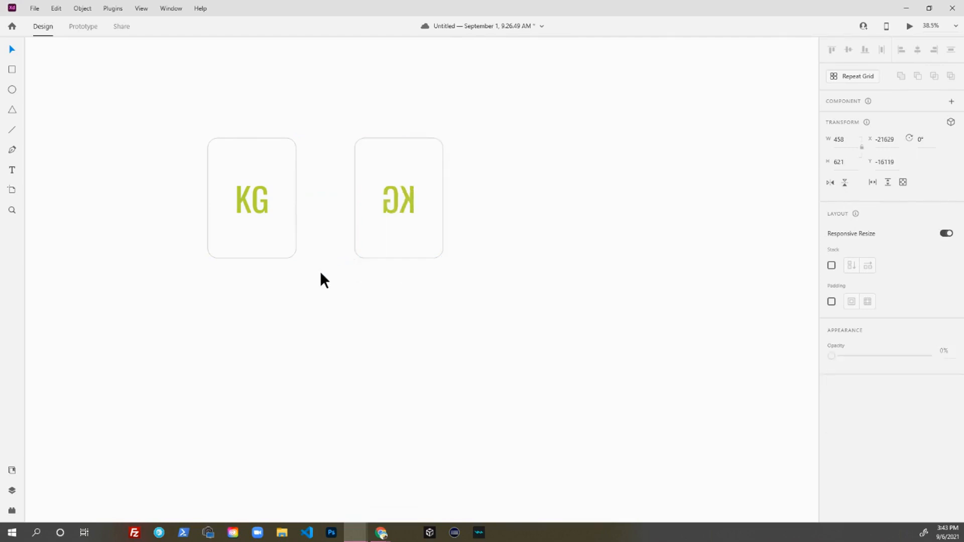
pyautogui.click(397, 242)
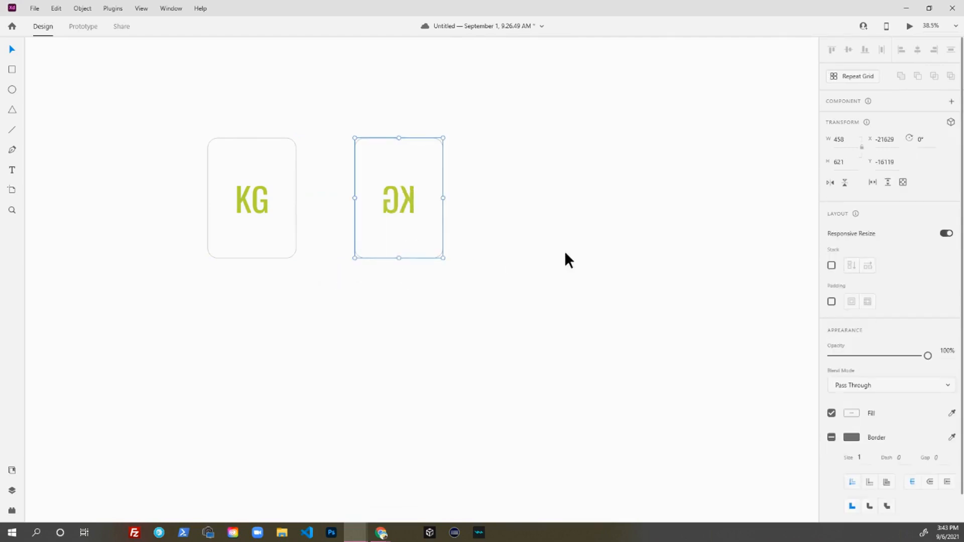
pyautogui.hotkey('ctrl', 'z')
# Step: Demonstrate flipping the copied KG group vertically and flip it back
pyautogui.click(846, 182)
pyautogui.click(845, 182)
pyautogui.click(846, 182)
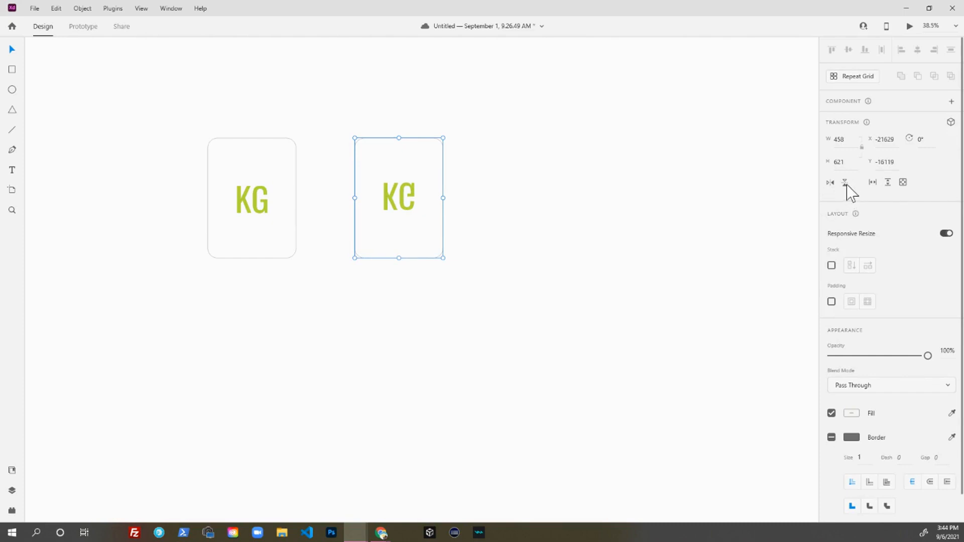
pyautogui.click(846, 183)
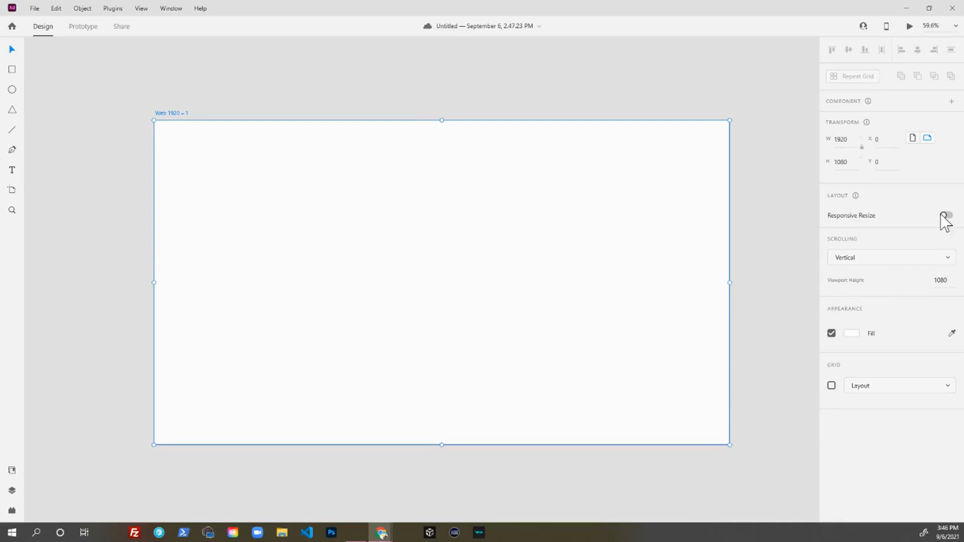
# Step: Add the text "Hello World" in the upper-left area of the web artboard and look over its text properties
pyautogui.click(257, 167)
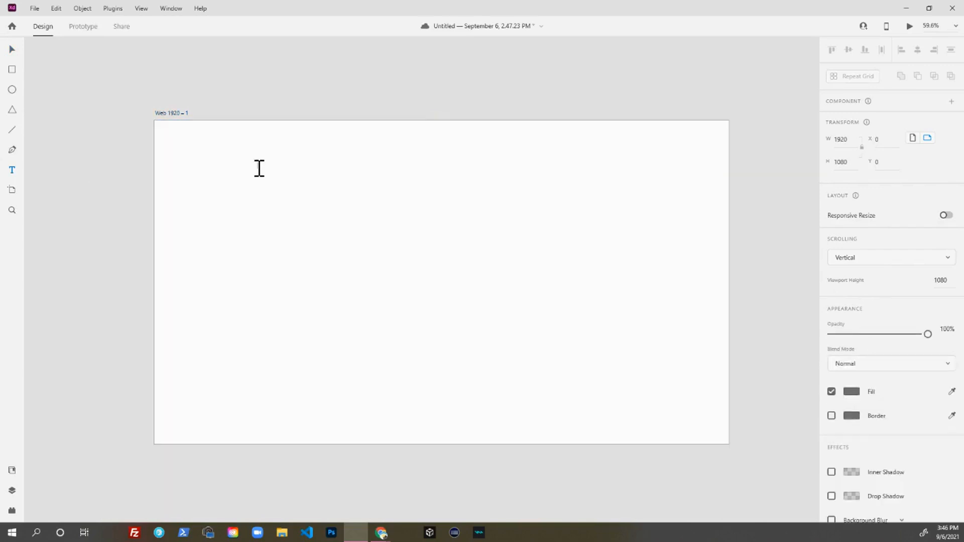
pyautogui.write('Hello World')
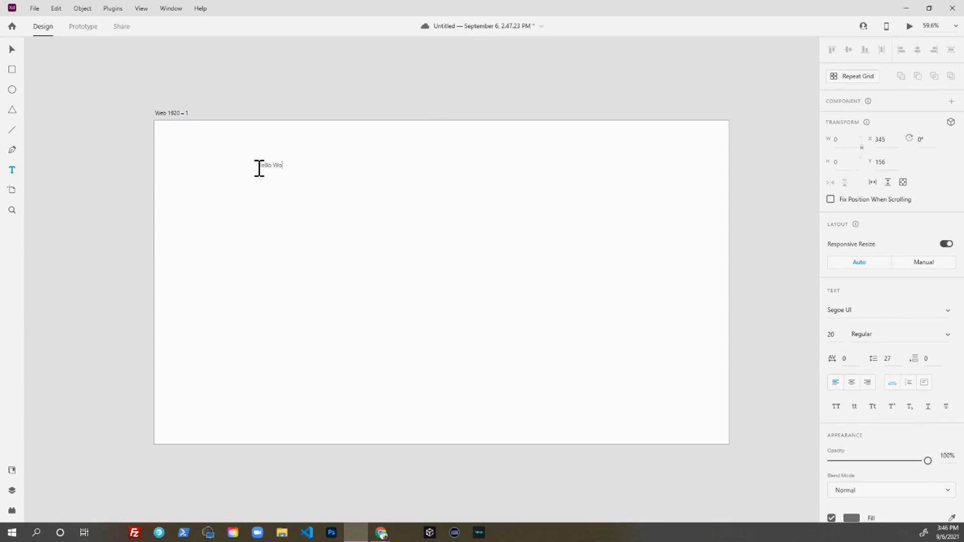
pyautogui.press('Escape')
pyautogui.doubleClick(283, 166)
pyautogui.press('Escape')
pyautogui.scroll(-2, 910, 415)
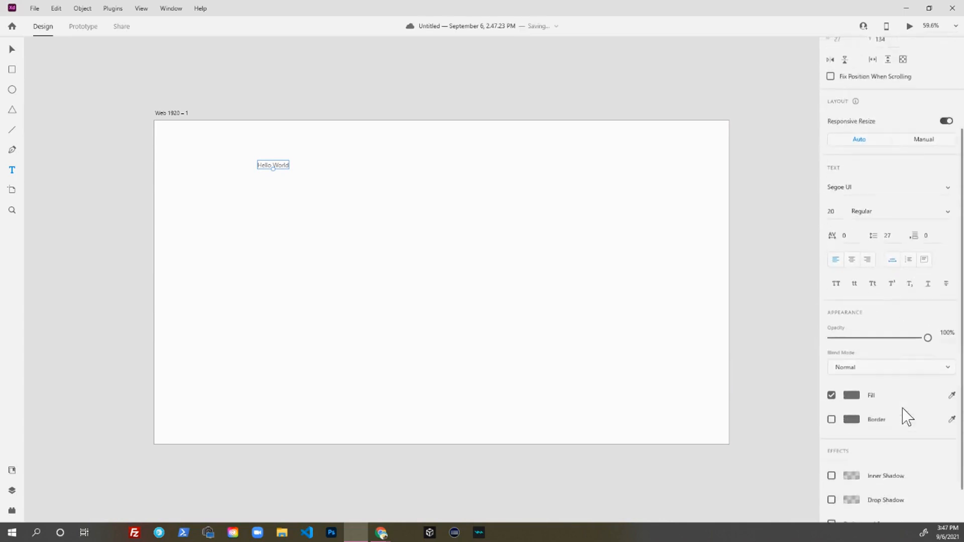
pyautogui.scroll(-1, 906, 416)
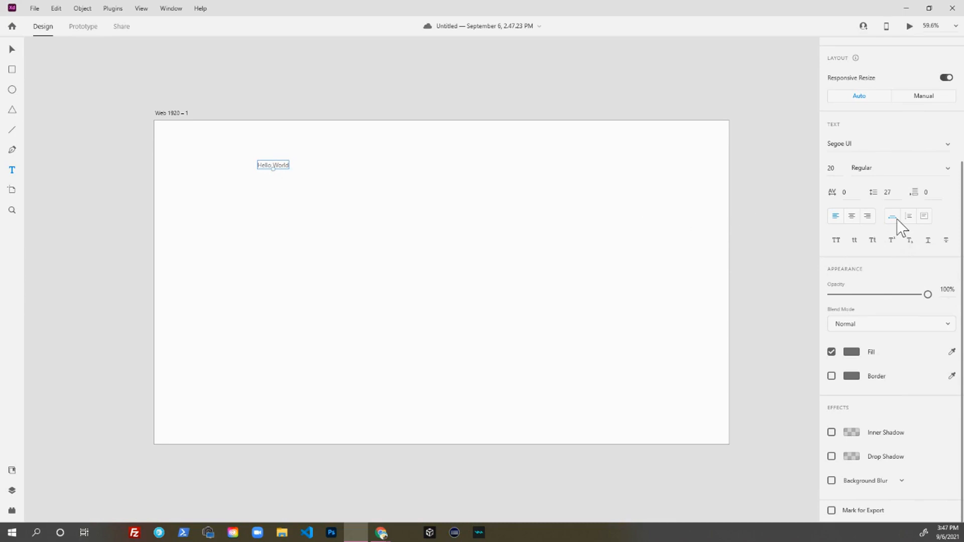
# Step: Try other fonts on the Hello World text, settling on SimSun-ExtB
pyautogui.click(873, 145)
pyautogui.press('Down')
pyautogui.press('Down')
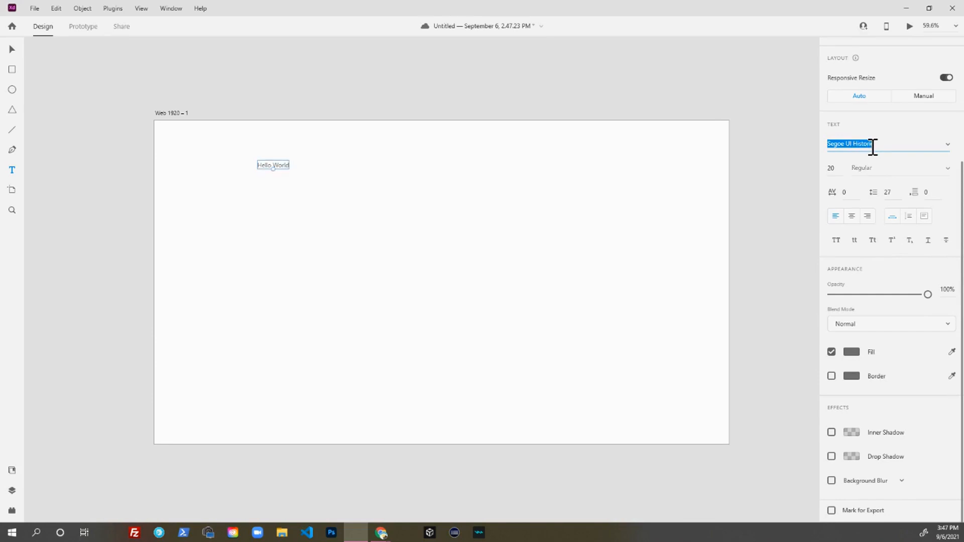
pyautogui.press('Down')
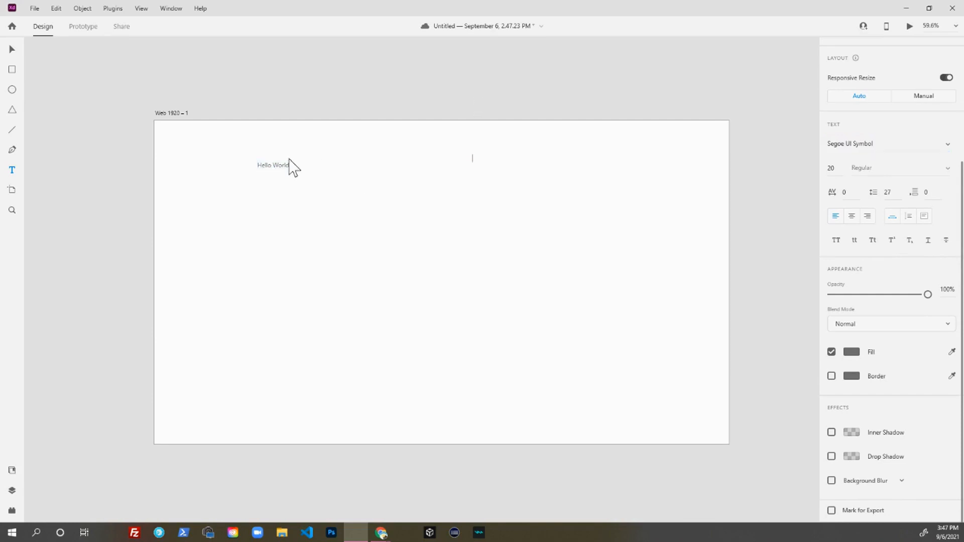
pyautogui.click(274, 165)
pyautogui.doubleClick(279, 167)
pyautogui.click(878, 140)
pyautogui.press('Down')
pyautogui.press('Down')
pyautogui.press('Down')
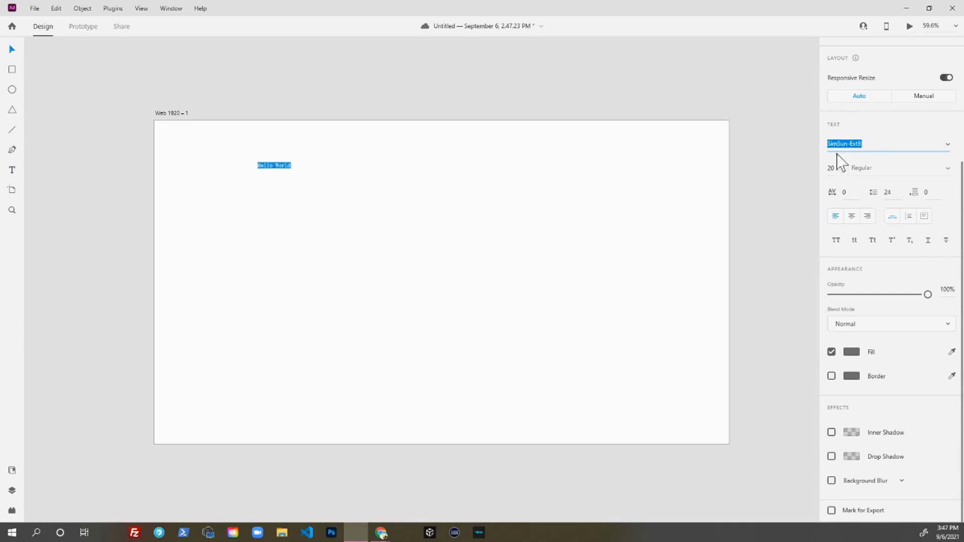
pyautogui.press('Escape')
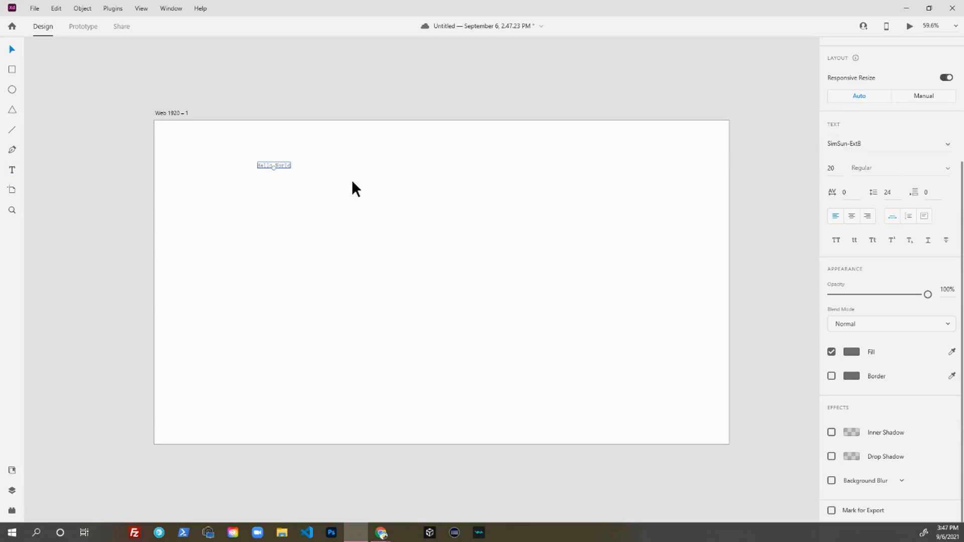
# Step: Enlarge the Hello World text to font size 77 directly on the artboard and save the document
pyautogui.moveTo(274, 168); pyautogui.dragTo(271, 189)
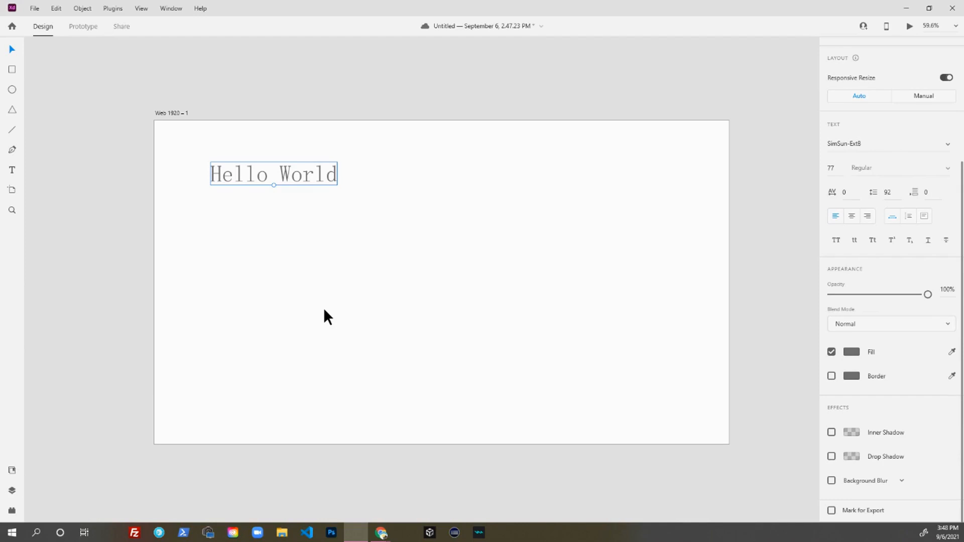
pyautogui.hotkey('ctrl', 's')
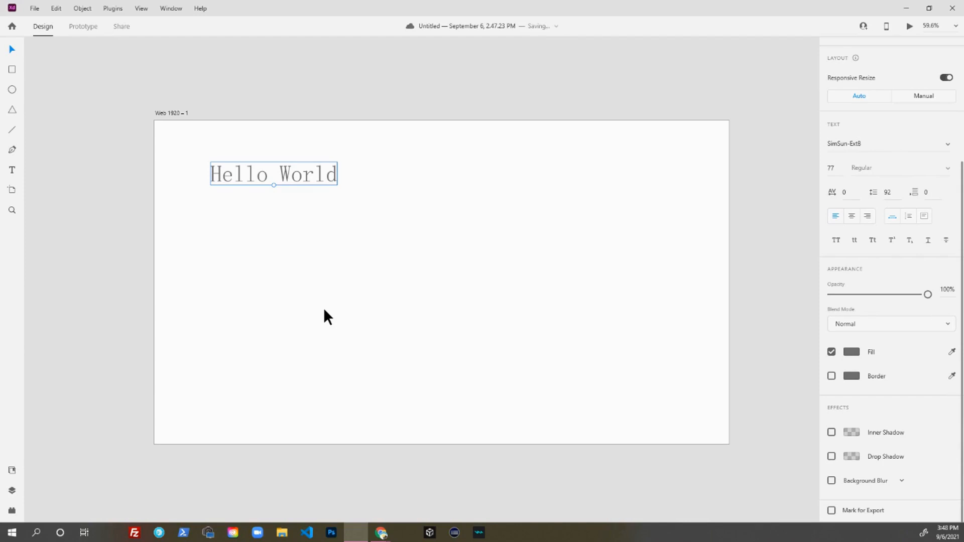
# Step: Demonstrate stepping the Hello World font size down to 70 and back up to 80
pyautogui.hotkey('ctrl', 'shift', ',')
pyautogui.hotkey('ctrl', 'shift', ',')
pyautogui.hotkey('ctrl', 'shift', ',')
pyautogui.hotkey('ctrl', 'shift', ',')
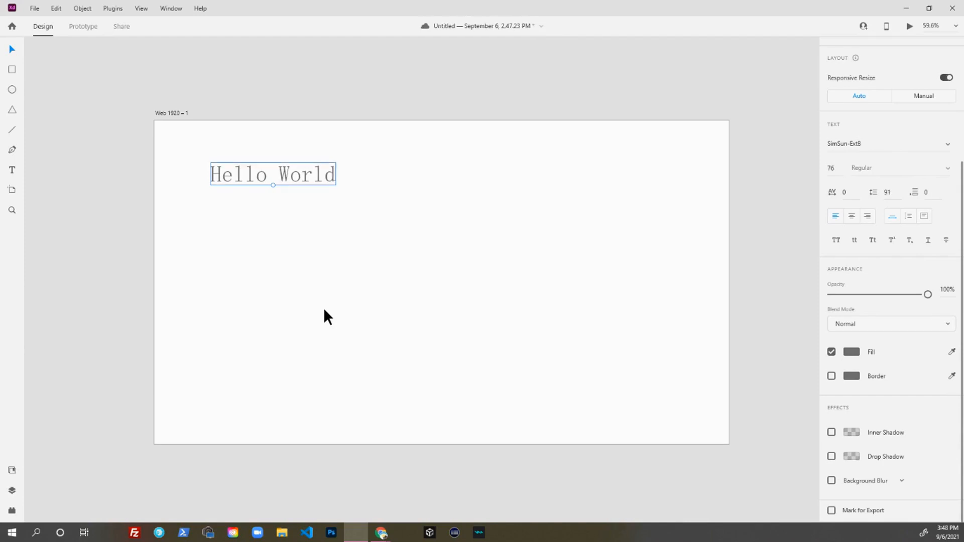
pyautogui.hotkey('ctrl', 'shift', ',')
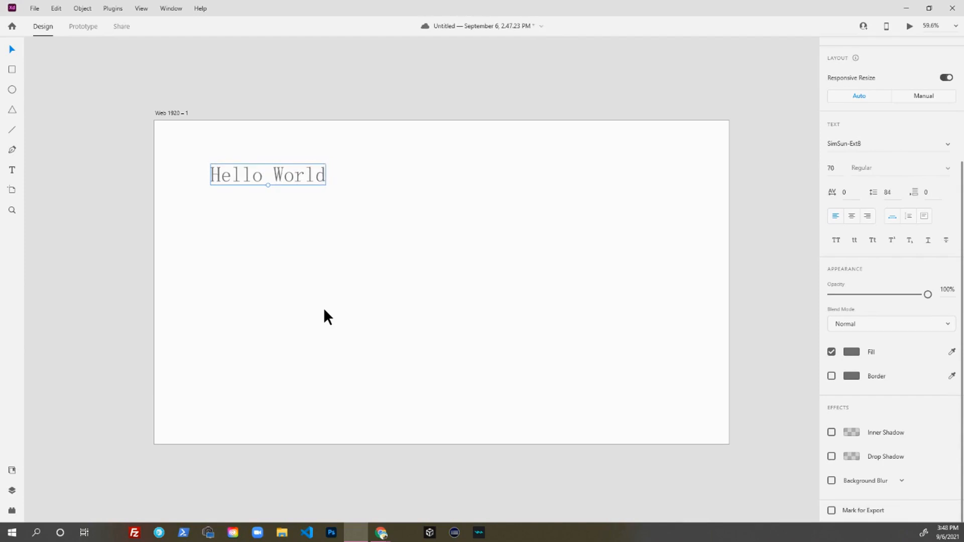
pyautogui.hotkey('ctrl', 'shift', '.')
pyautogui.hotkey('ctrl', 'shift', '.')
pyautogui.hotkey('ctrl', 'shift', '.')
pyautogui.hotkey('ctrl', 'shift', '.')
pyautogui.hotkey('ctrl', 'shift', '.')
pyautogui.hotkey('ctrl', 'shift', '.')
pyautogui.hotkey('ctrl', 'shift', '.')
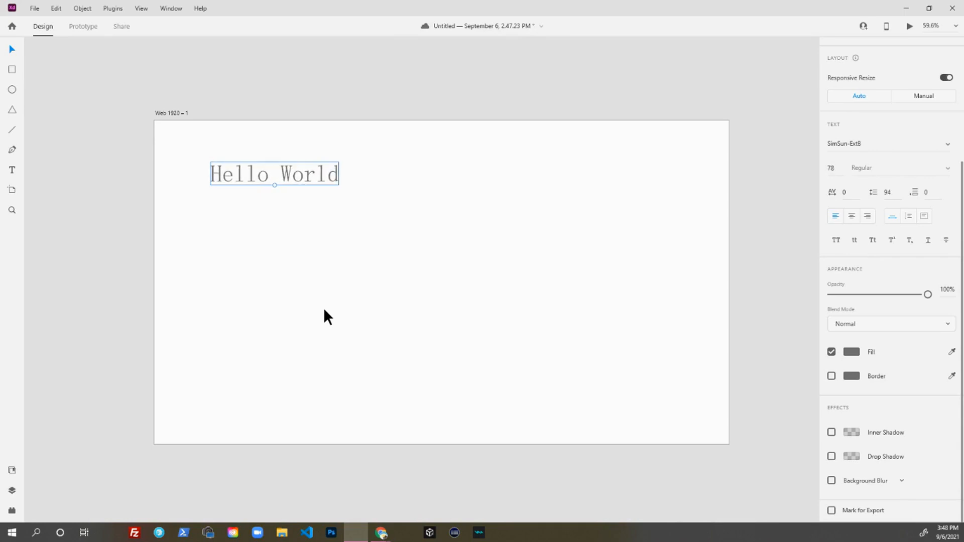
pyautogui.hotkey('ctrl', 'shift', '.')
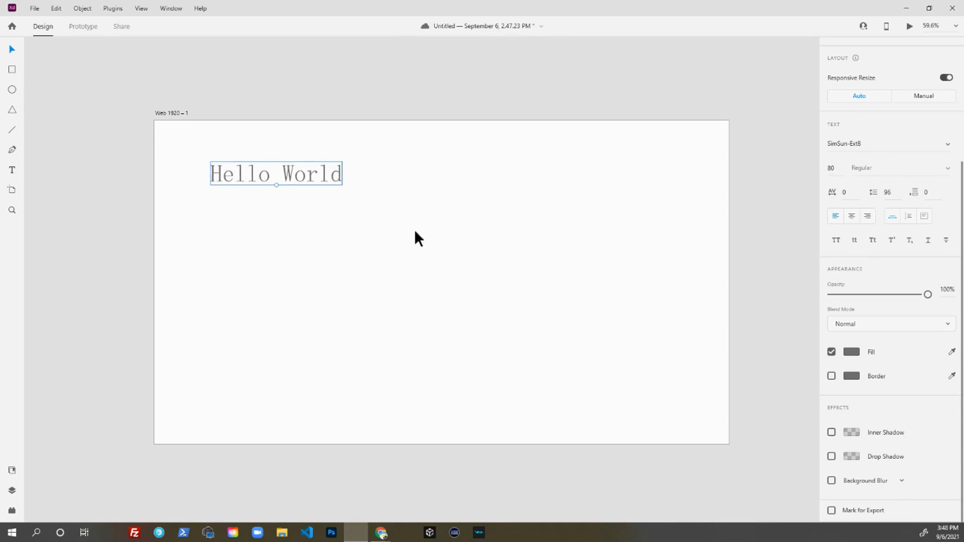
# Step: Browse through further fonts on the Hello World text, such as Sitka Display and Sofia Pro Soft, and apply Strumpf Std Open
pyautogui.click(888, 142)
pyautogui.press('Down')
pyautogui.press('Down')
pyautogui.press('Down')
pyautogui.press('Down')
pyautogui.press('Down')
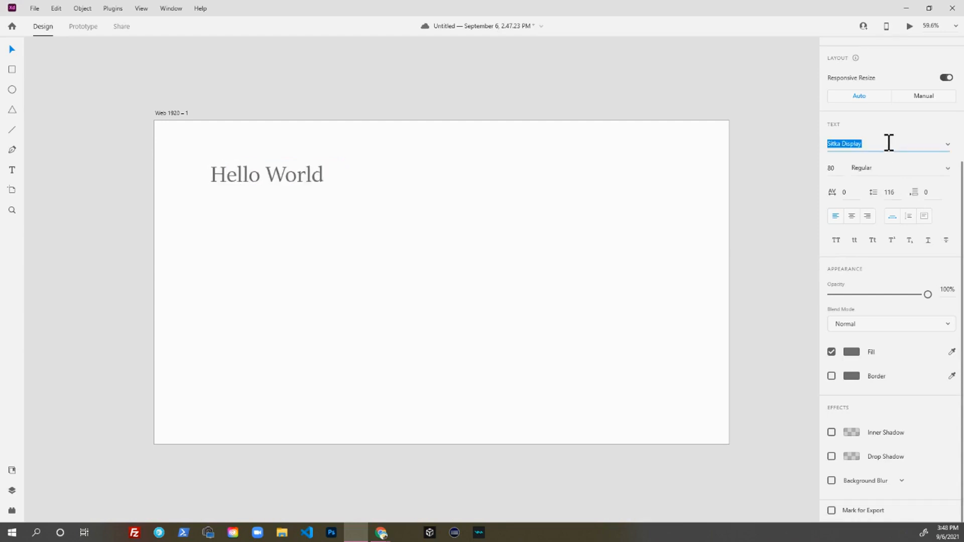
pyautogui.press('Down')
pyautogui.press('Down')
pyautogui.press('Down')
pyautogui.press('Down')
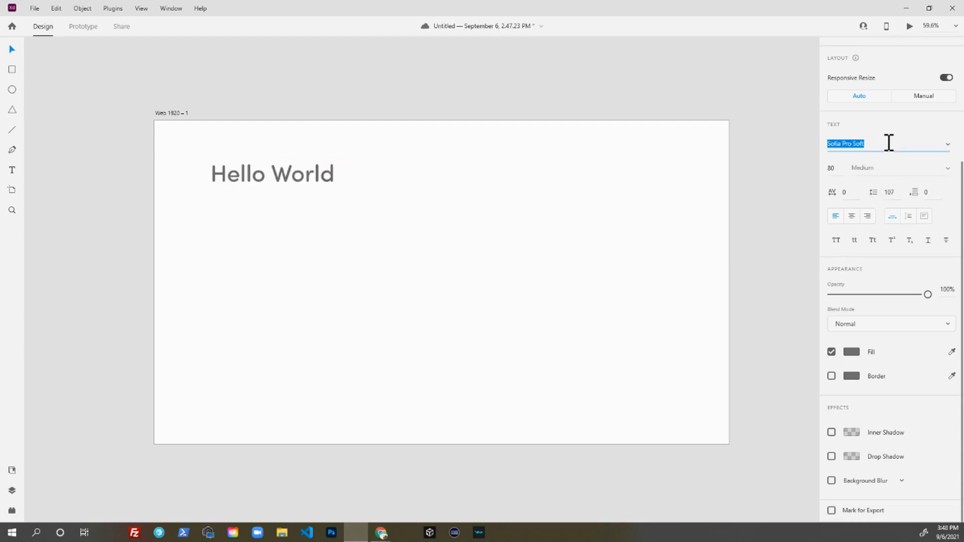
pyautogui.press('Up')
pyautogui.press('Down')
pyautogui.press('Down')
pyautogui.press('Up')
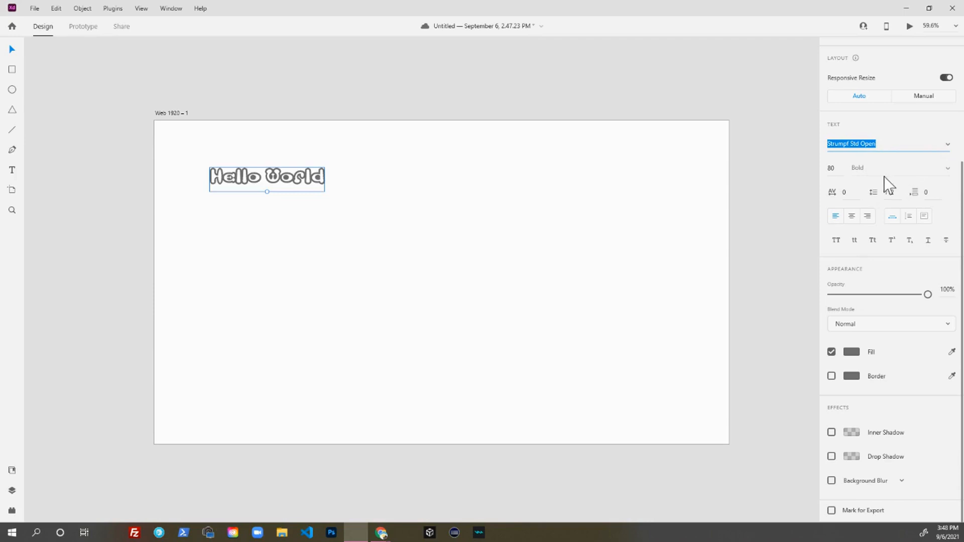
pyautogui.click(883, 177)
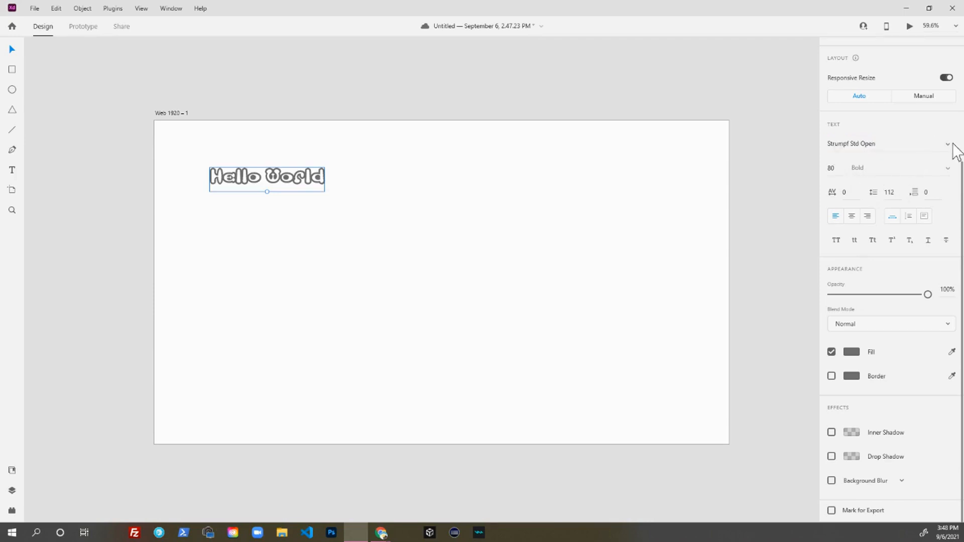
# Step: Set the Hello World text's font size to 81
pyautogui.click(841, 171)
pyautogui.write('96')
pyautogui.press('Return')
pyautogui.moveTo(840, 157)
pyautogui.mouseDown()
pyautogui.moveTo(843, 178)
pyautogui.moveTo(846, 158)
pyautogui.moveTo(849, 164)
pyautogui.mouseUp()
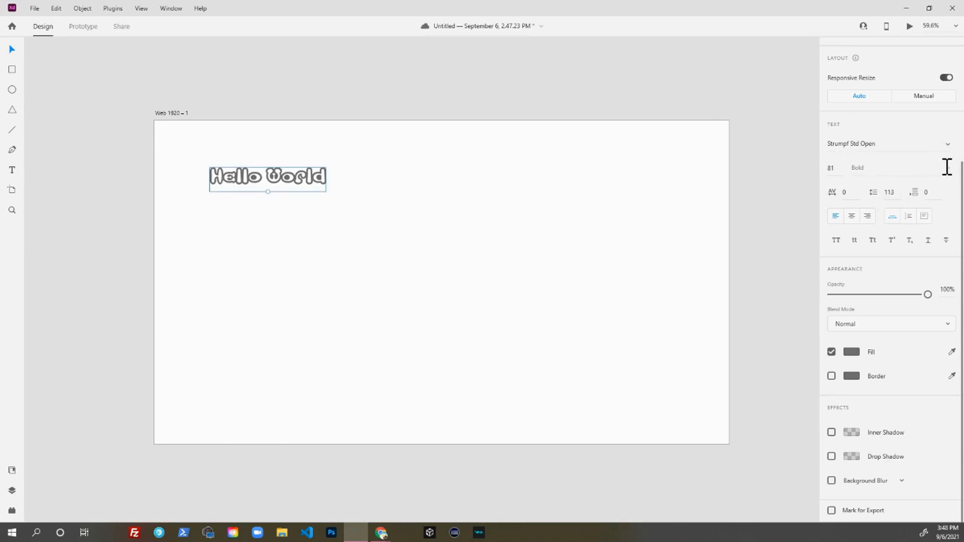
# Step: Set the Hello World text to Open Sans in Condensed Bold and save the document
pyautogui.click(882, 144)
pyautogui.write('Ope')
pyautogui.press('Return')
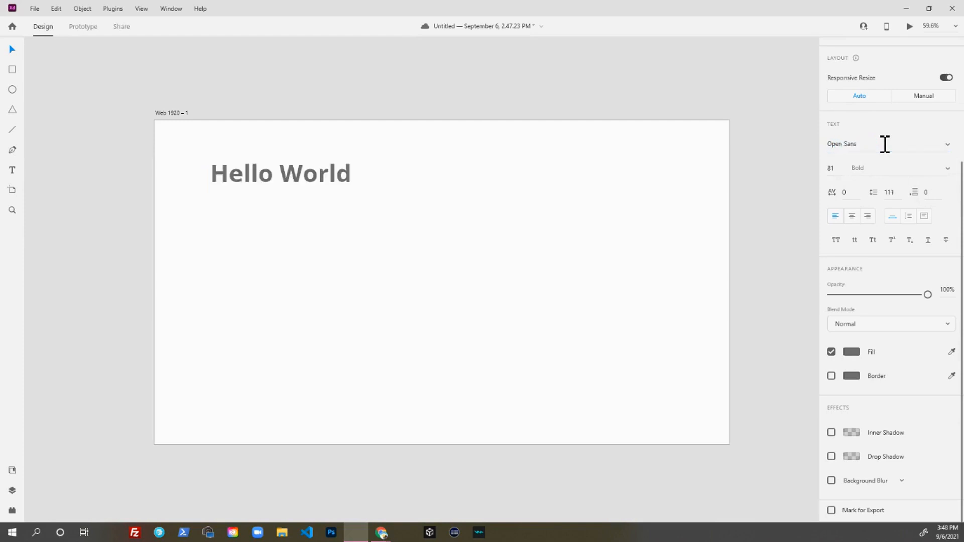
pyautogui.click(950, 168)
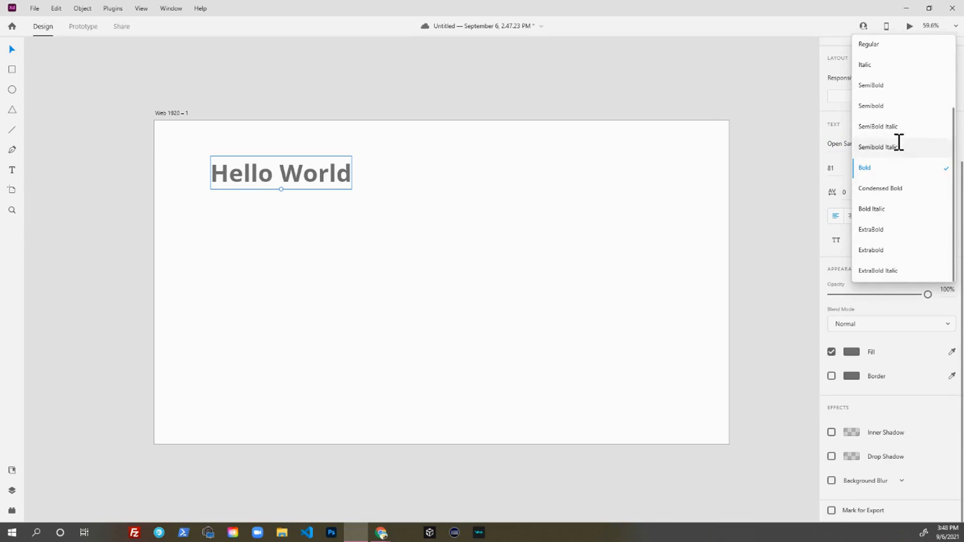
pyautogui.click(898, 189)
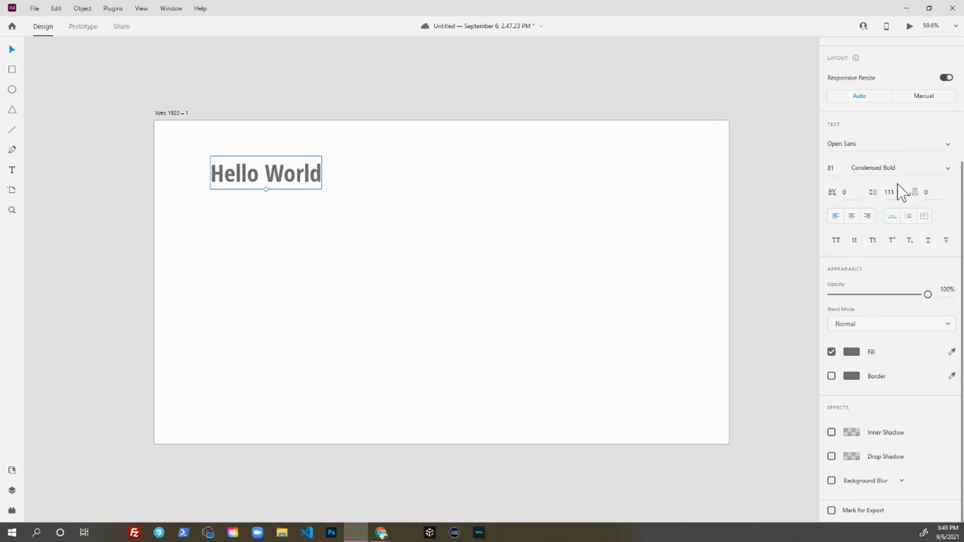
pyautogui.hotkey('ctrl', 's')
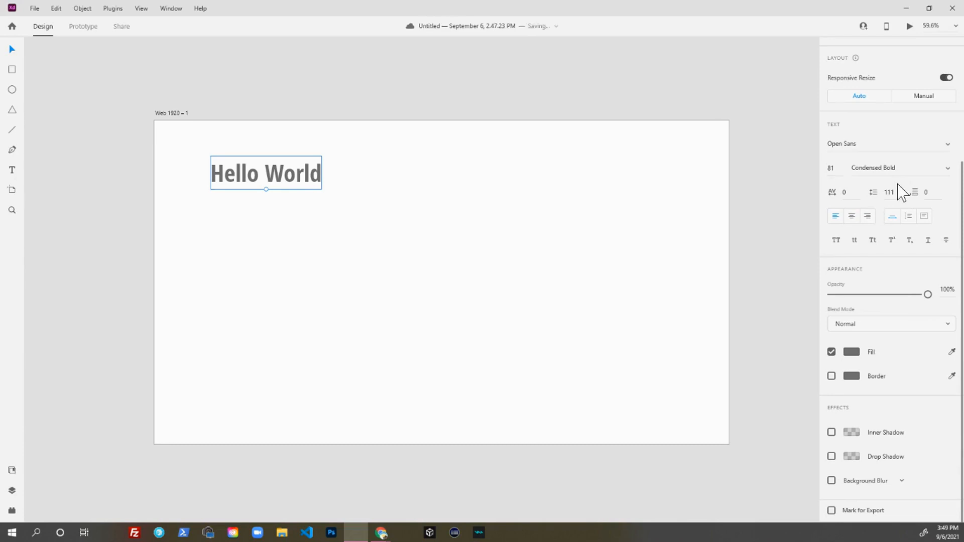
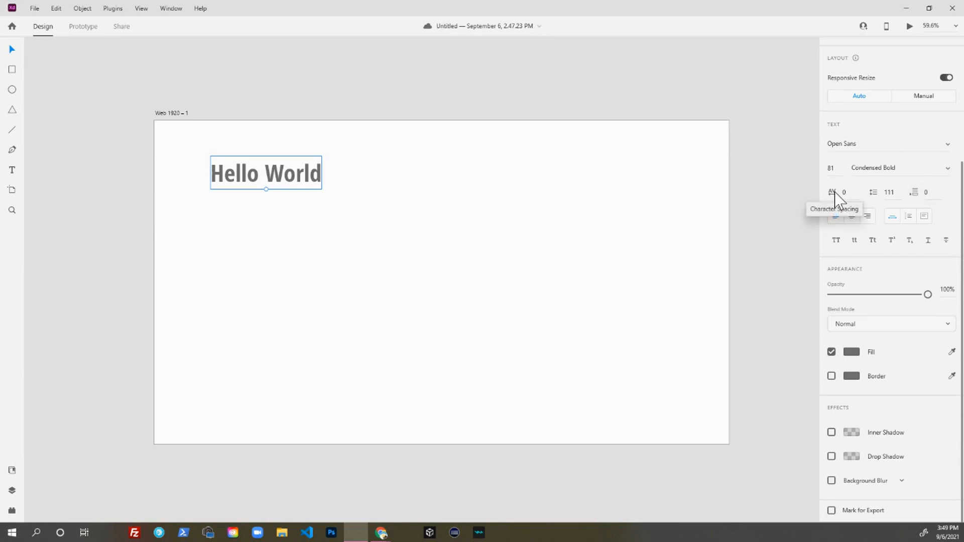
# Step: Set the Hello World text's character spacing to 190 and its line spacing to 162
pyautogui.click(845, 193)
pyautogui.write('58')
pyautogui.press('Return')
pyautogui.moveTo(848, 158); pyautogui.dragTo(876, 119)
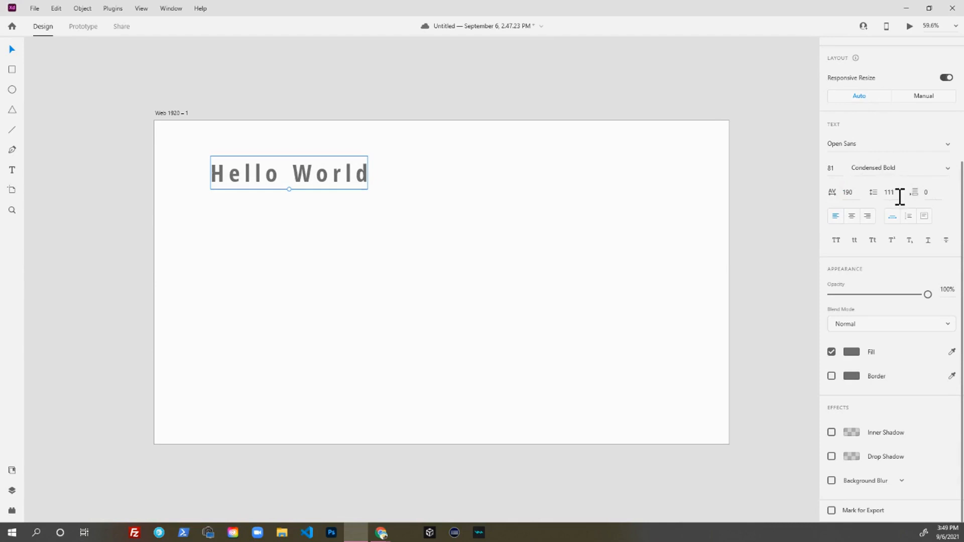
pyautogui.moveTo(894, 198)
pyautogui.mouseDown()
pyautogui.moveTo(892, 239)
pyautogui.moveTo(898, 183)
pyautogui.moveTo(899, 203)
pyautogui.moveTo(899, 188)
pyautogui.moveTo(885, 202)
pyautogui.mouseUp()
pyautogui.click(888, 192)
pyautogui.click(353, 202)
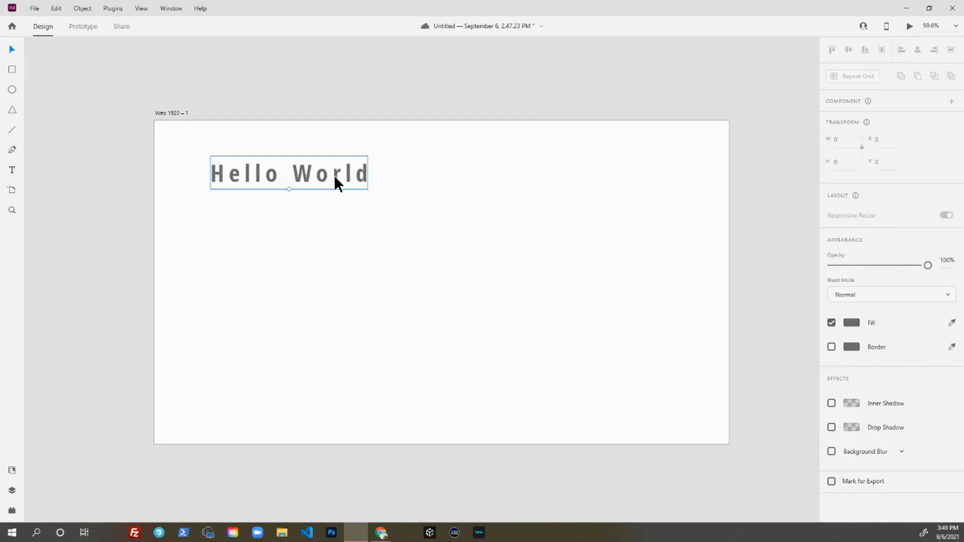
# Step: Append "my name is" and the author's username to the end of the Hello World text
pyautogui.doubleClick(333, 175)
pyautogui.doubleClick(338, 175)
pyautogui.click(354, 183)
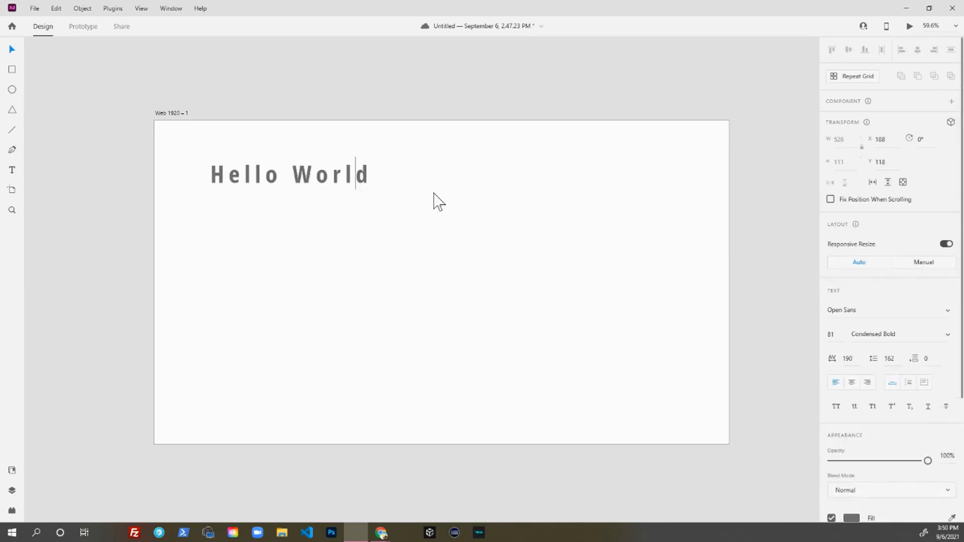
pyautogui.press('Right')
pyautogui.write('my name is kevthedev00')
pyautogui.press('Escape')
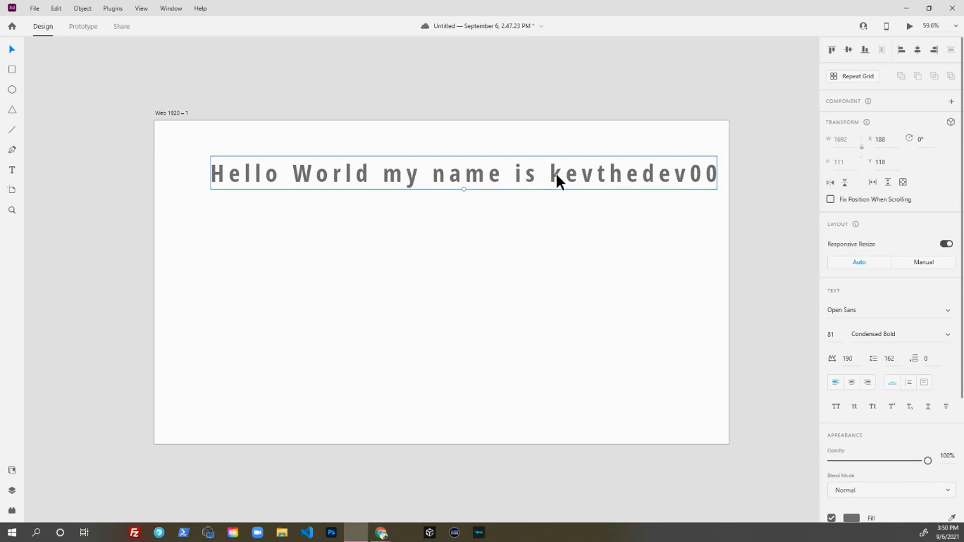
# Step: Break the text onto a second line before the word "my"
pyautogui.doubleClick(431, 177)
pyautogui.click(435, 178)
pyautogui.click(383, 178)
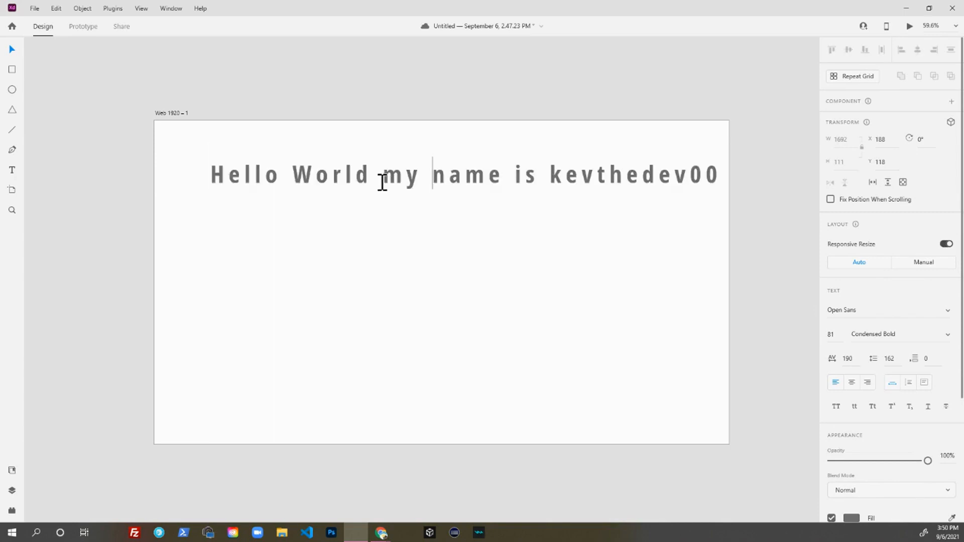
pyautogui.press('Return')
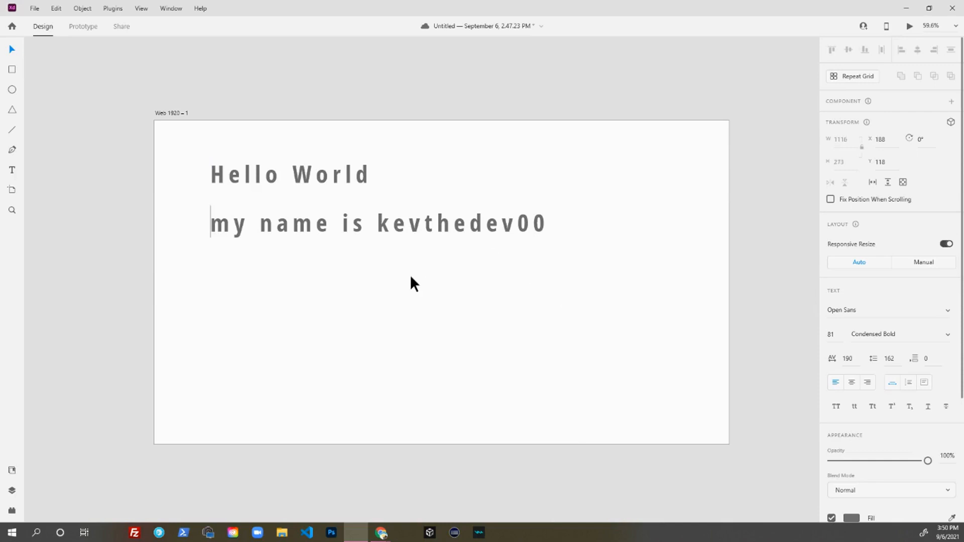
pyautogui.press('Escape')
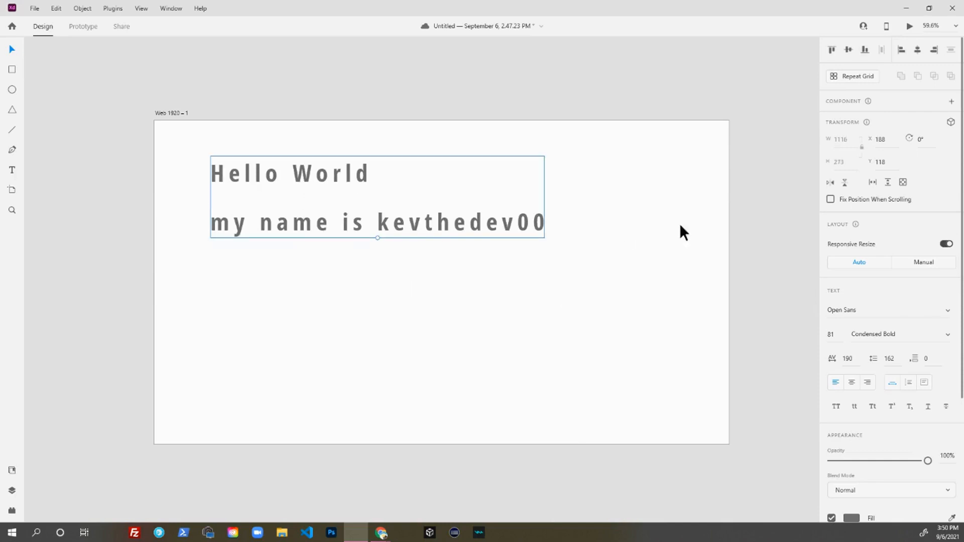
# Step: Right-align the two-line text after trying center and left alignment, and set its line spacing to 122
pyautogui.click(852, 385)
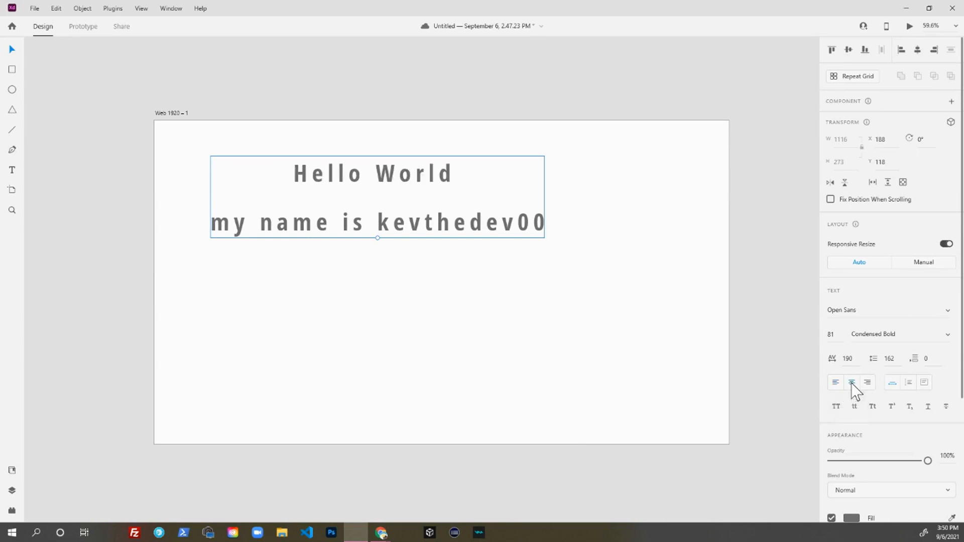
pyautogui.click(835, 384)
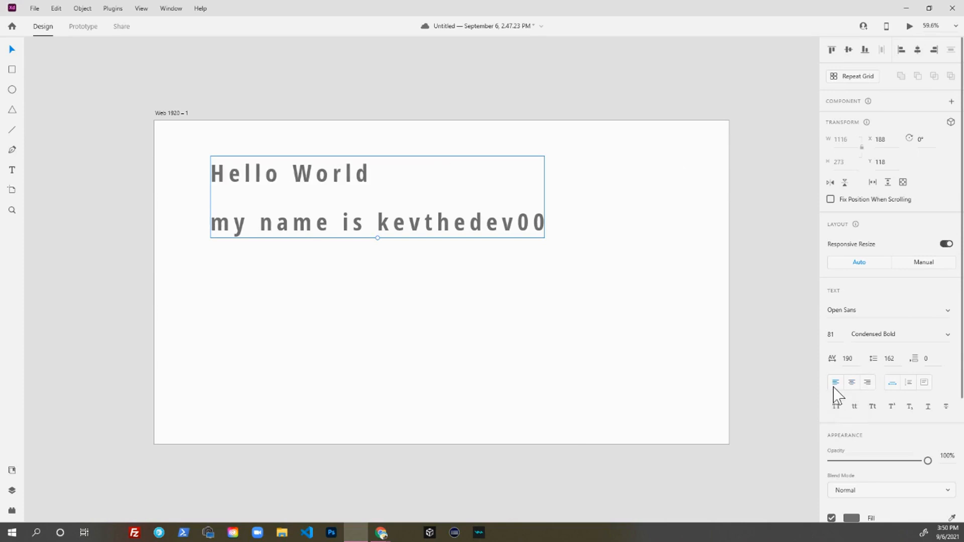
pyautogui.click(873, 387)
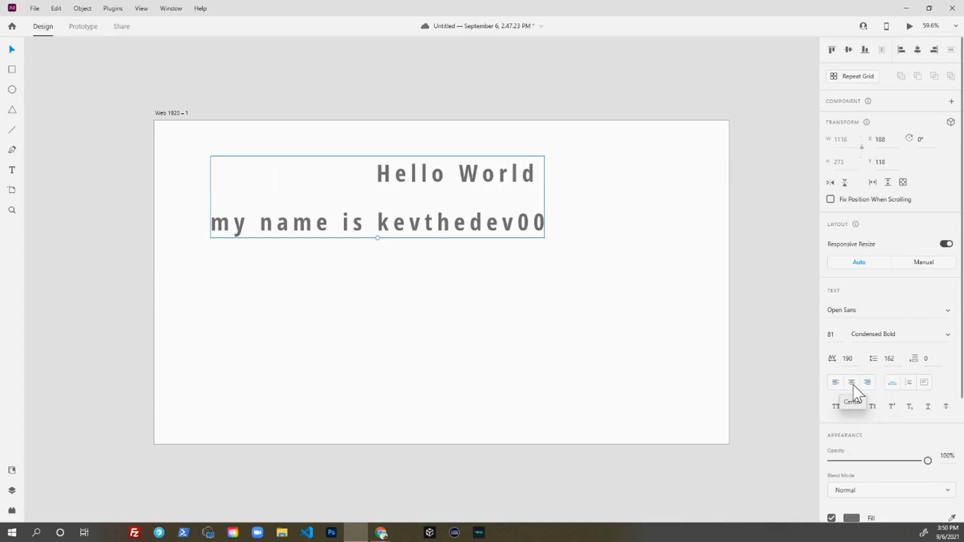
pyautogui.moveTo(894, 359); pyautogui.dragTo(882, 383)
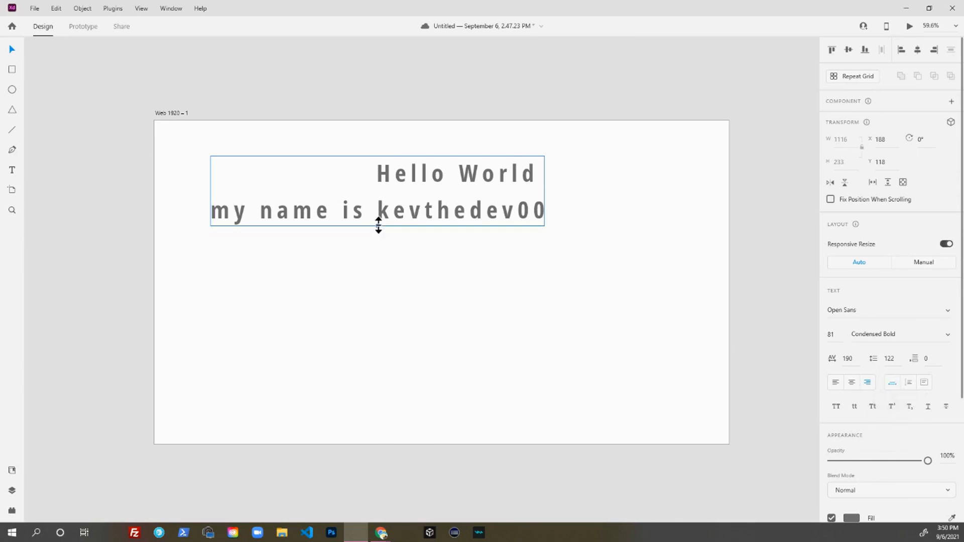
# Step: Switch the text box to auto height, widen it to about 1205, try heights of about 440 and 174, and restore auto height
pyautogui.click(909, 384)
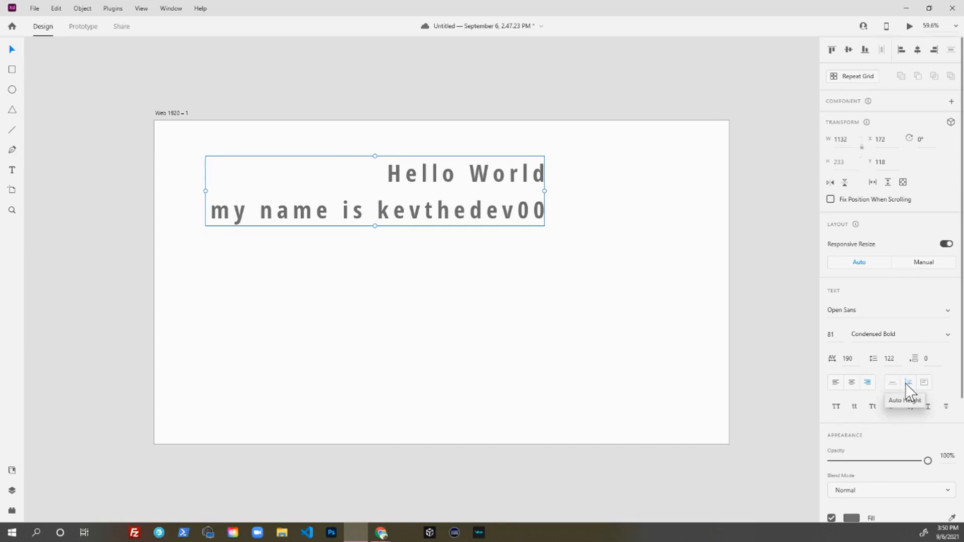
pyautogui.moveTo(374, 225); pyautogui.dragTo(384, 288)
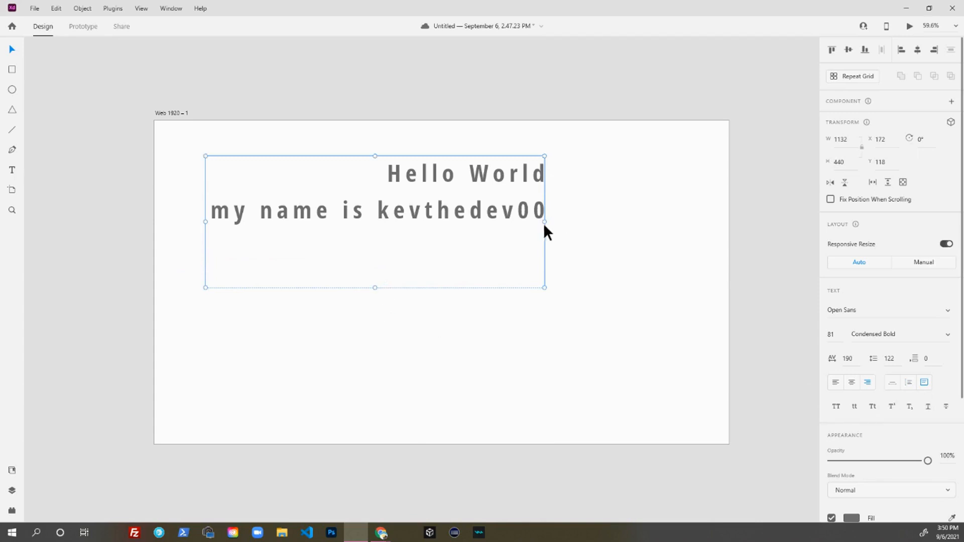
pyautogui.moveTo(545, 221); pyautogui.dragTo(566, 222)
pyautogui.moveTo(387, 287); pyautogui.dragTo(395, 209)
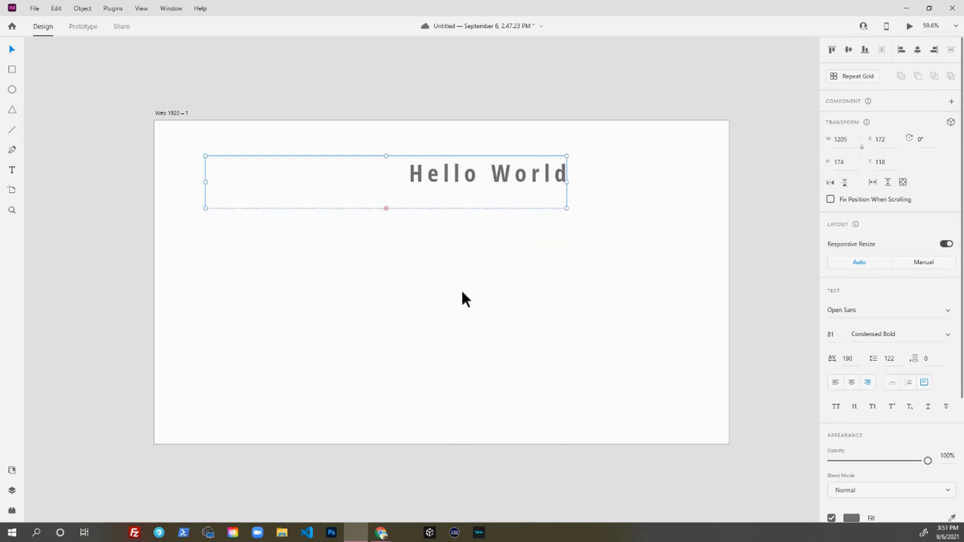
pyautogui.doubleClick(386, 207)
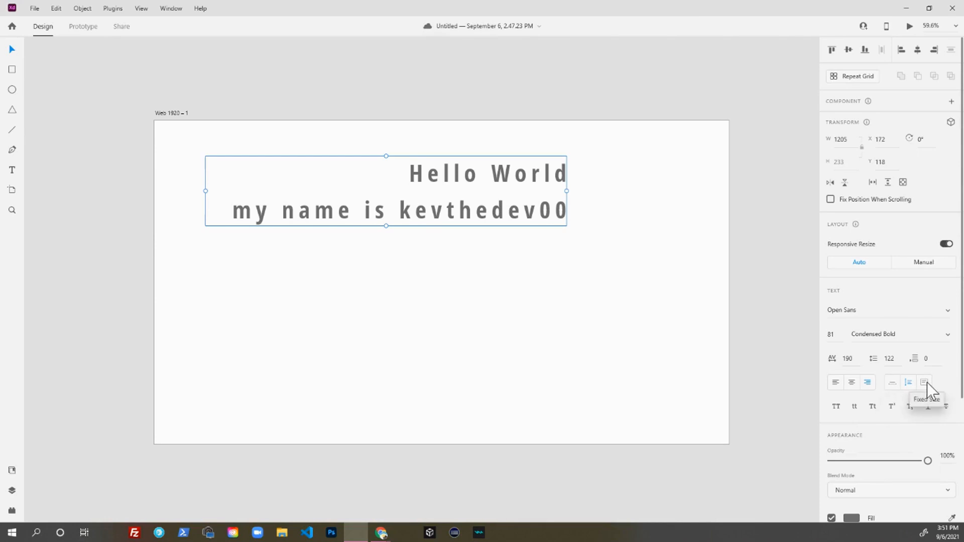
# Step: Switch the text box to fixed size and resize it to about 780 wide by 509 high
pyautogui.click(925, 384)
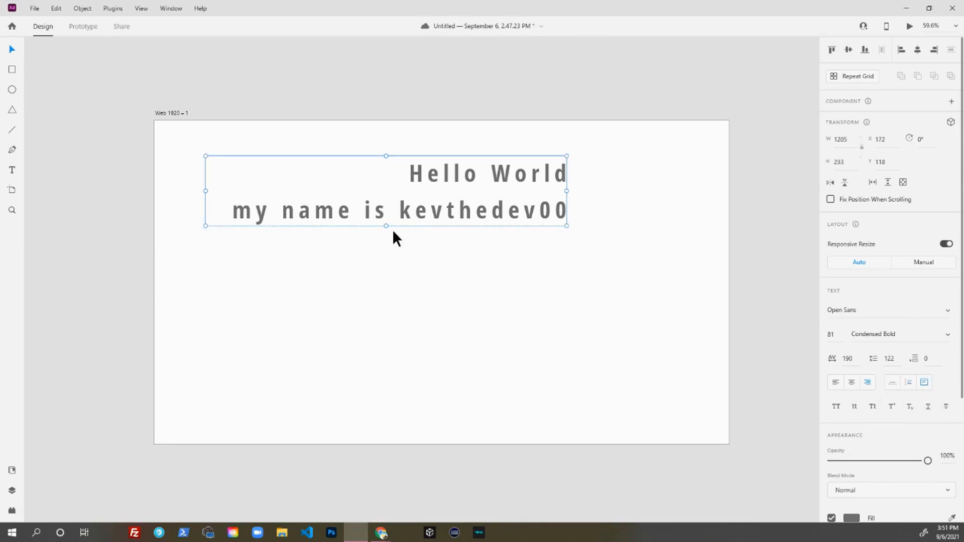
pyautogui.moveTo(388, 226); pyautogui.dragTo(386, 308)
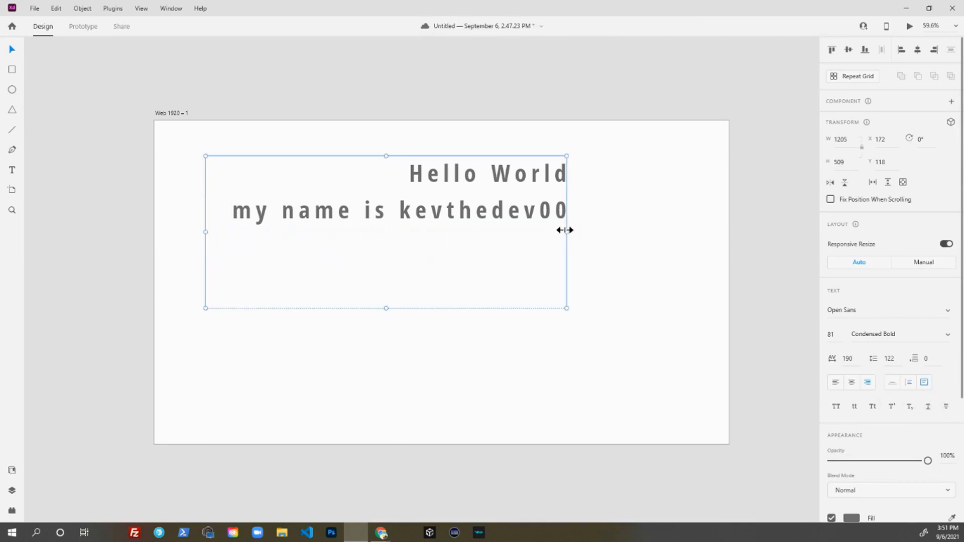
pyautogui.moveTo(566, 232); pyautogui.dragTo(440, 215)
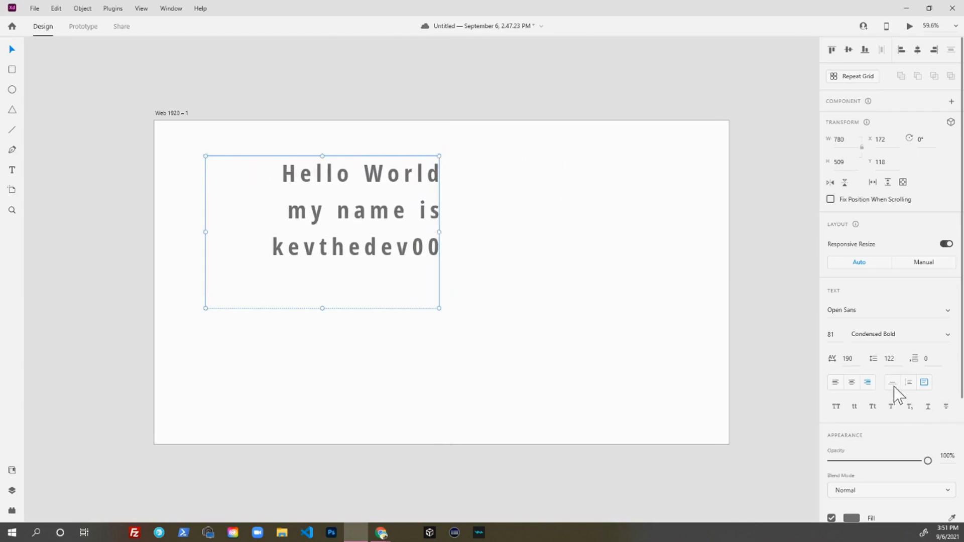
# Step: Return the text box to auto height and narrow it from its left edge to about 655 wide
pyautogui.click(909, 384)
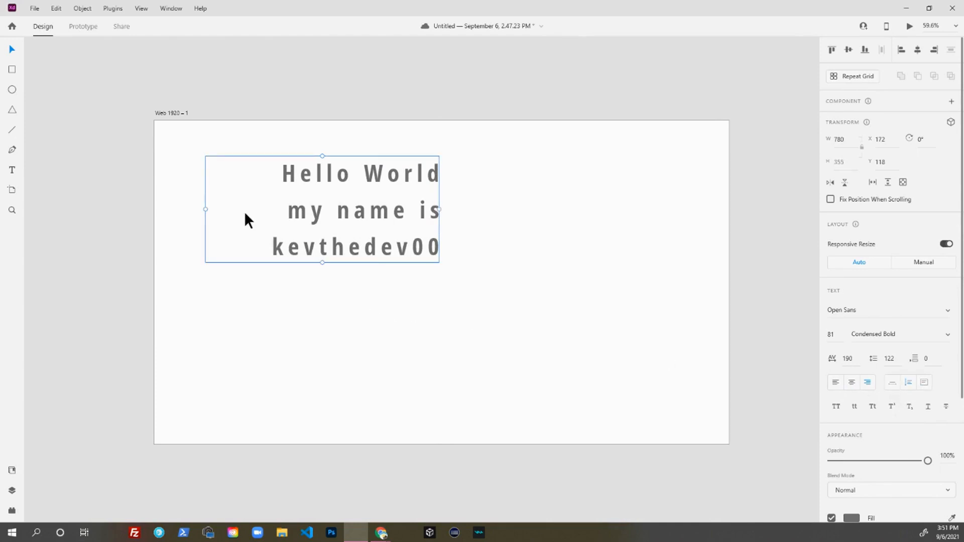
pyautogui.moveTo(206, 209); pyautogui.dragTo(234, 199)
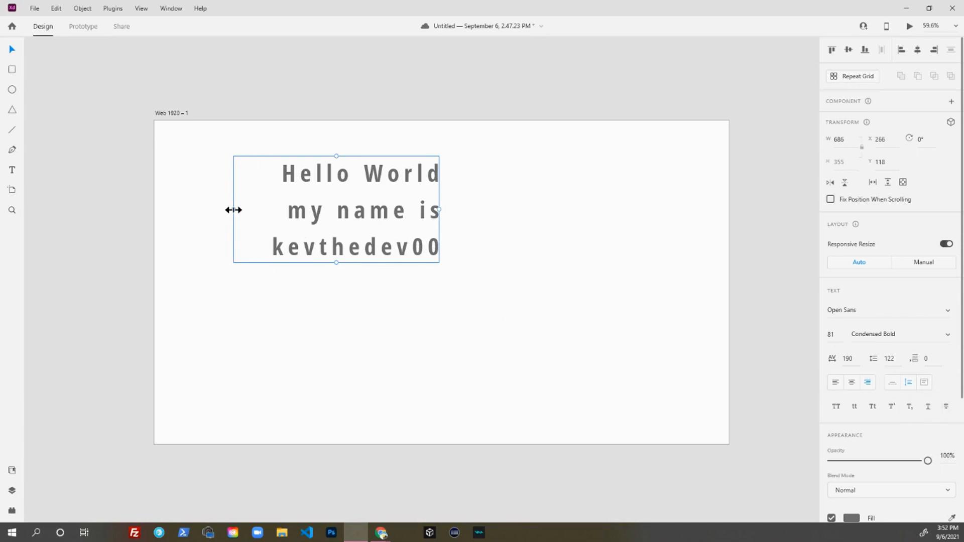
pyautogui.moveTo(233, 210)
pyautogui.mouseDown()
pyautogui.moveTo(362, 207)
pyautogui.moveTo(209, 198)
pyautogui.moveTo(243, 198)
pyautogui.mouseUp()
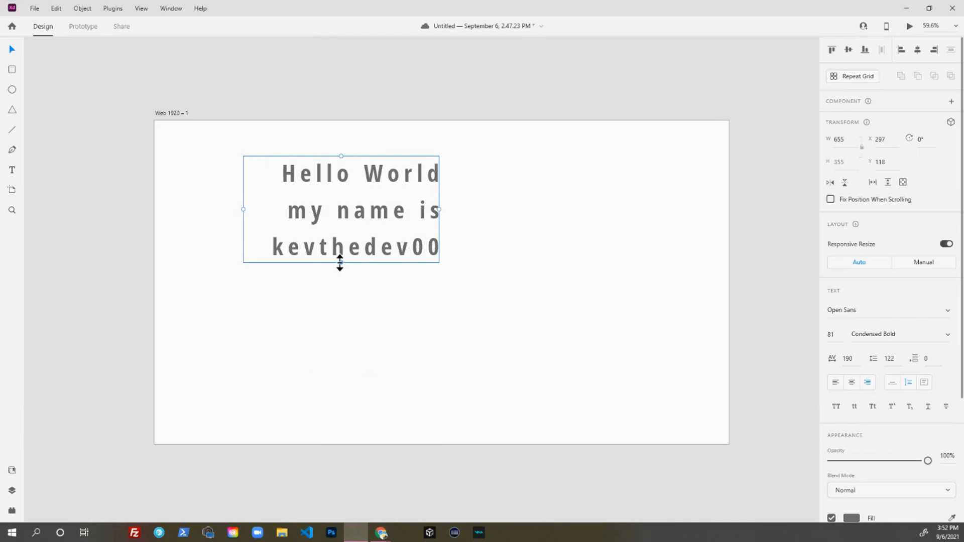
# Step: Change the text's case to uppercase, to lowercase and finally to title case
pyautogui.click(836, 408)
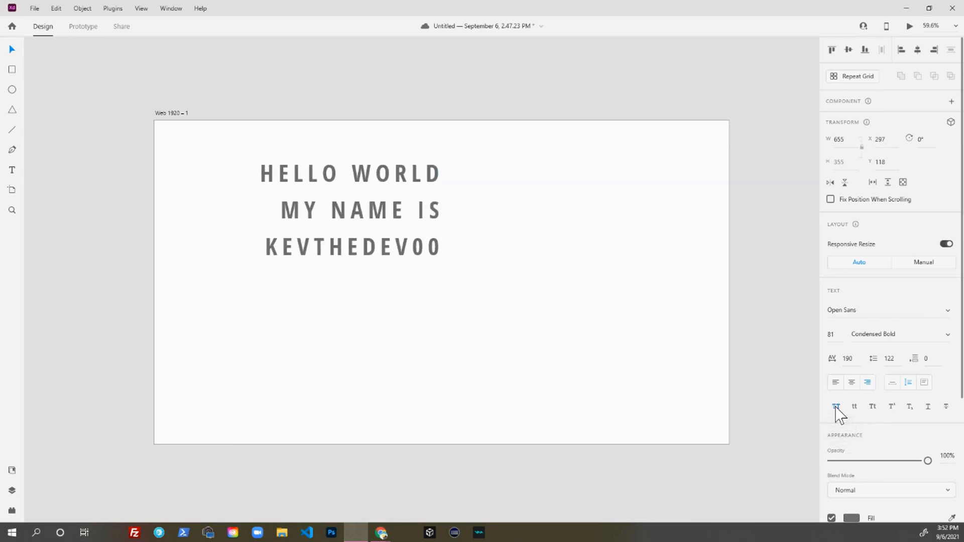
pyautogui.click(854, 408)
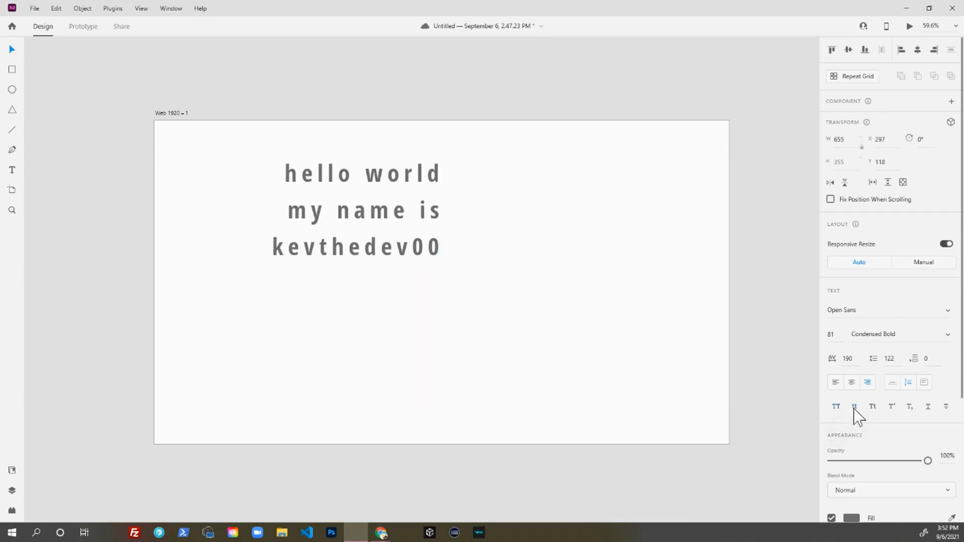
pyautogui.click(872, 407)
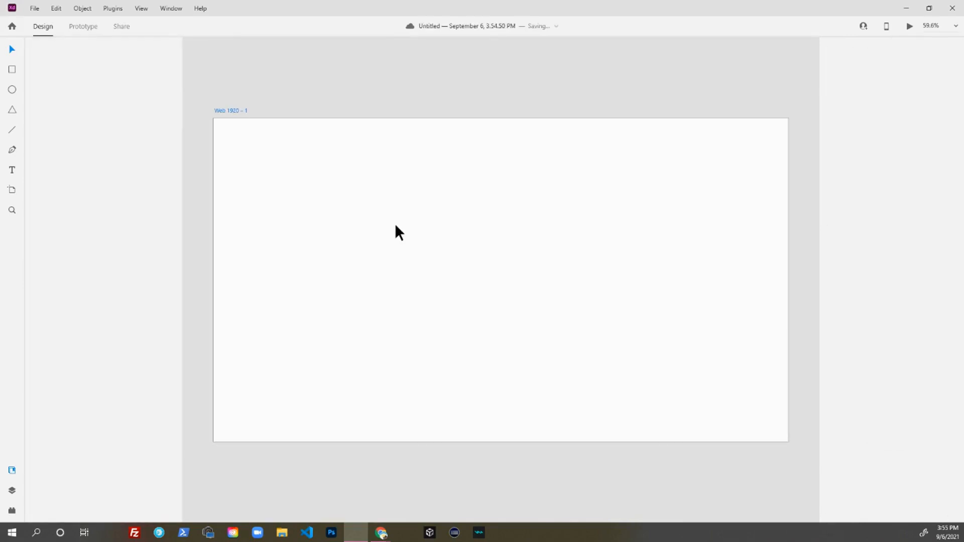
# Step: Add the text "Hello World my name is" plus the author's username near the upper-left corner of the empty artboard
pyautogui.click(291, 157)
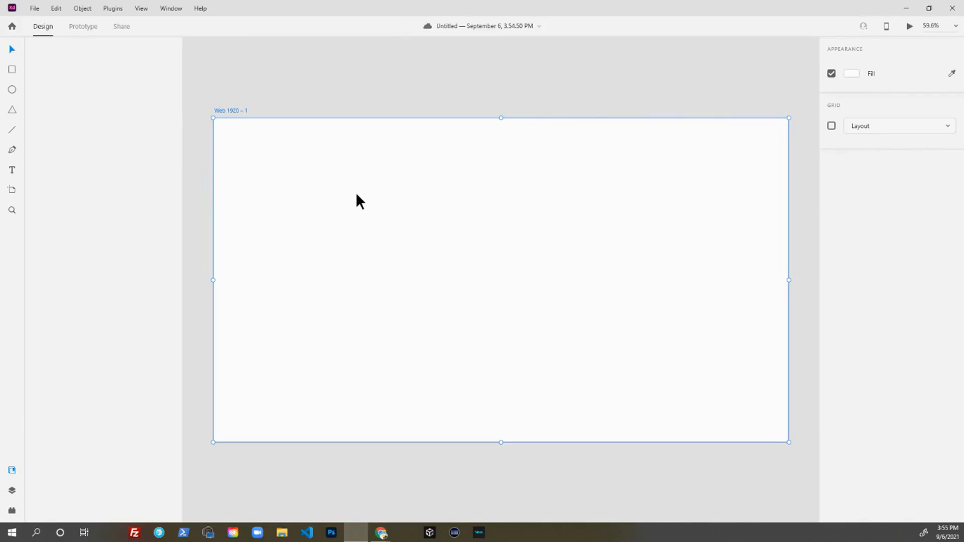
pyautogui.press('t')
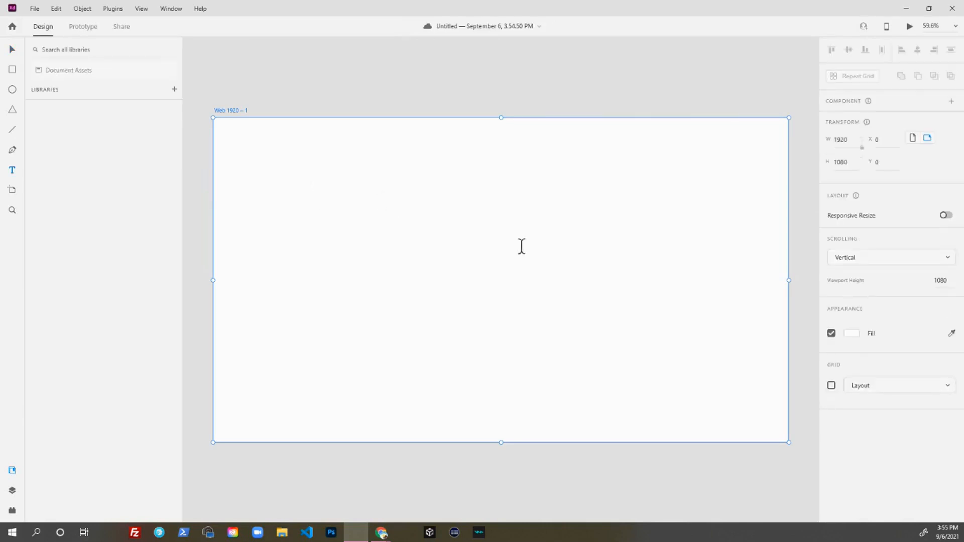
pyautogui.click(282, 161)
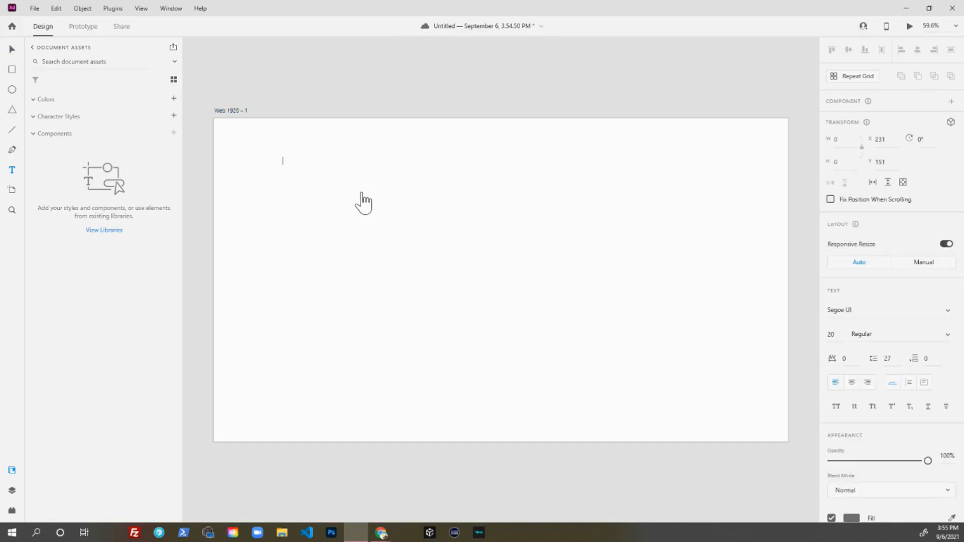
pyautogui.scroll(-3, 871, 407)
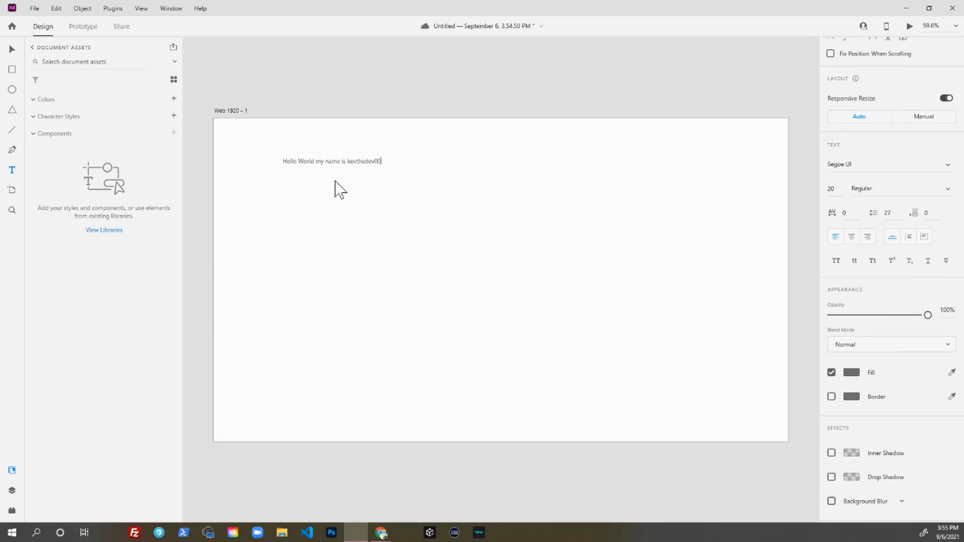
pyautogui.press('Escape')
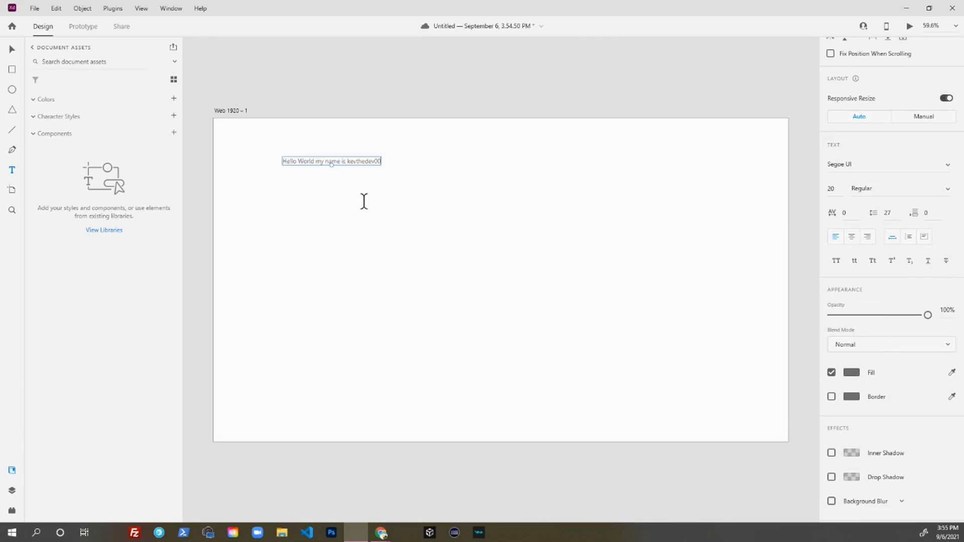
# Step: Enlarge the text to font size 77 and break it onto a second line before the word "name"
pyautogui.moveTo(331, 164); pyautogui.dragTo(505, 180)
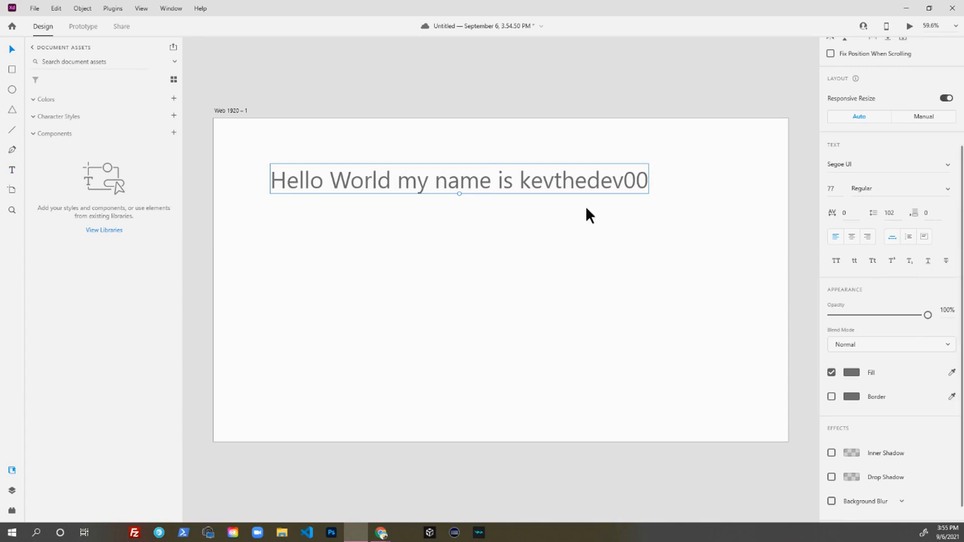
pyautogui.doubleClick(499, 188)
pyautogui.click(436, 181)
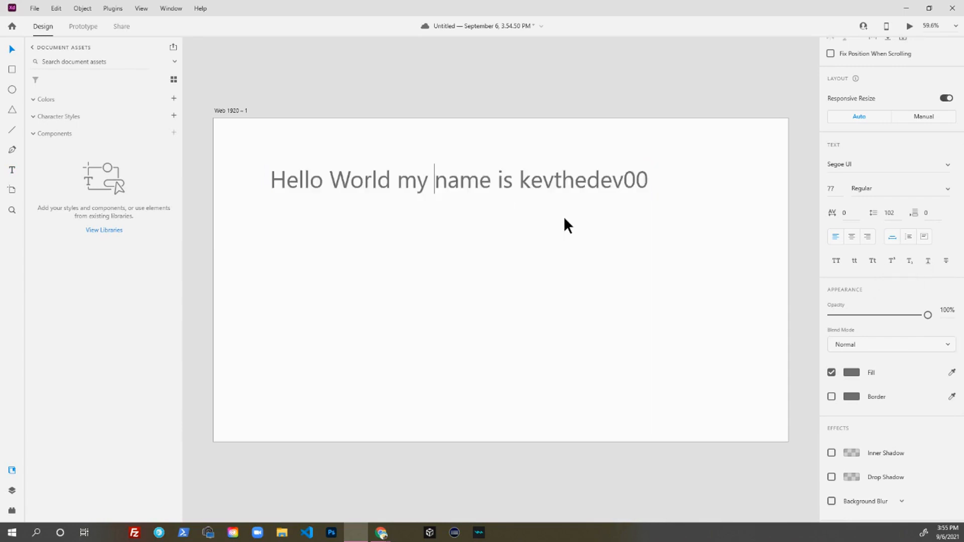
pyautogui.press('Return')
pyautogui.press('Escape')
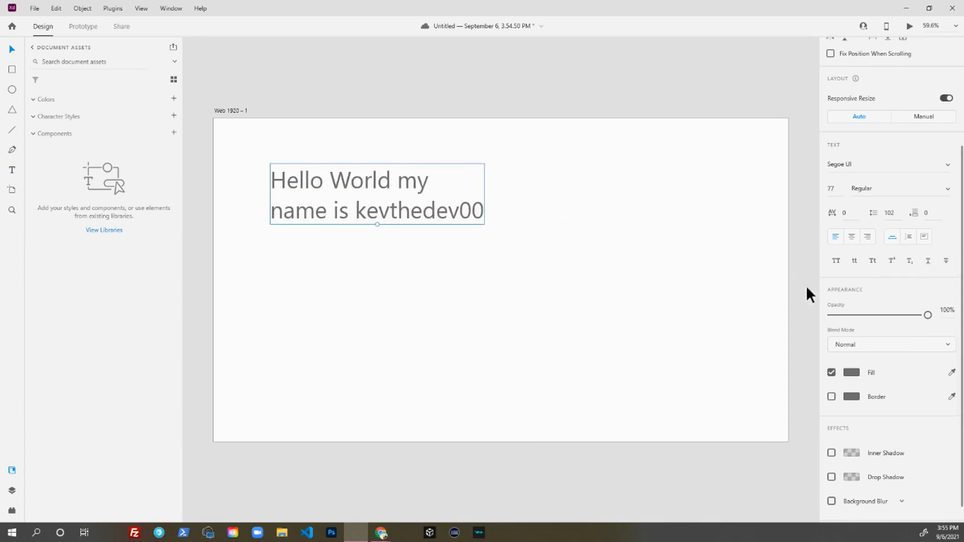
# Step: Try superscript, subscript, underline and strikethrough on the two-line text
pyautogui.click(892, 261)
pyautogui.click(909, 261)
pyautogui.click(928, 261)
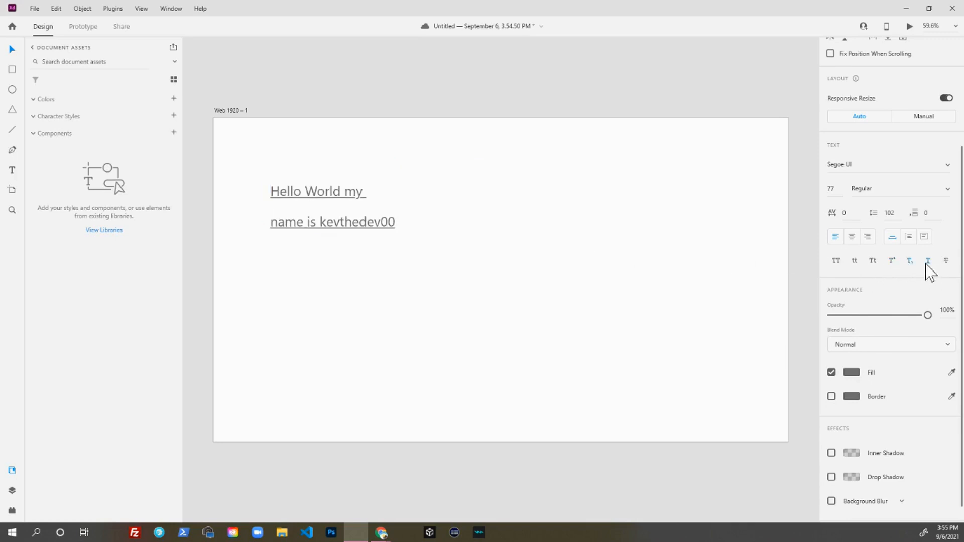
pyautogui.click(946, 261)
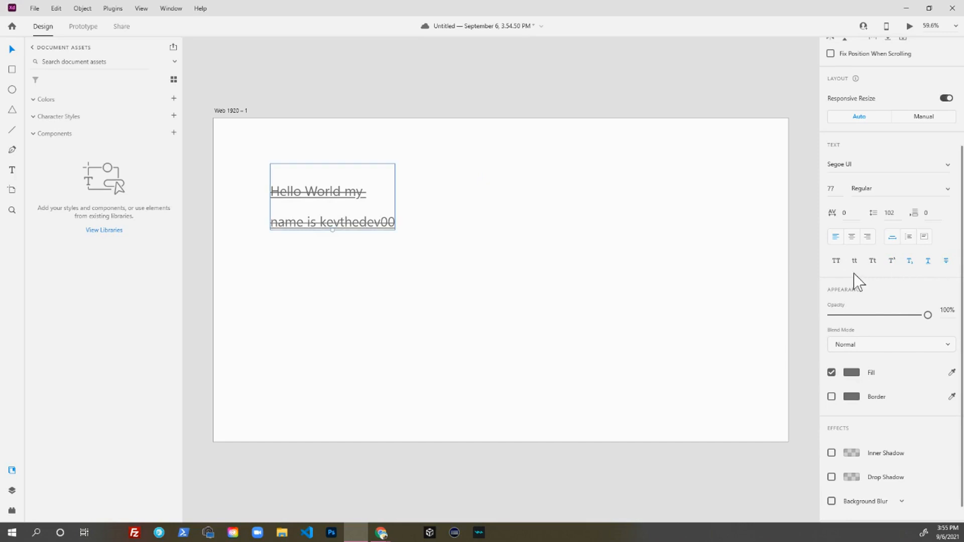
# Step: Undo the script, underline and strikethrough formatting on the two-line text
pyautogui.hotkey('ctrl', 'z')
pyautogui.hotkey('ctrl', 'z')
pyautogui.hotkey('ctrl', 'z')
pyautogui.hotkey('ctrl', 'z')
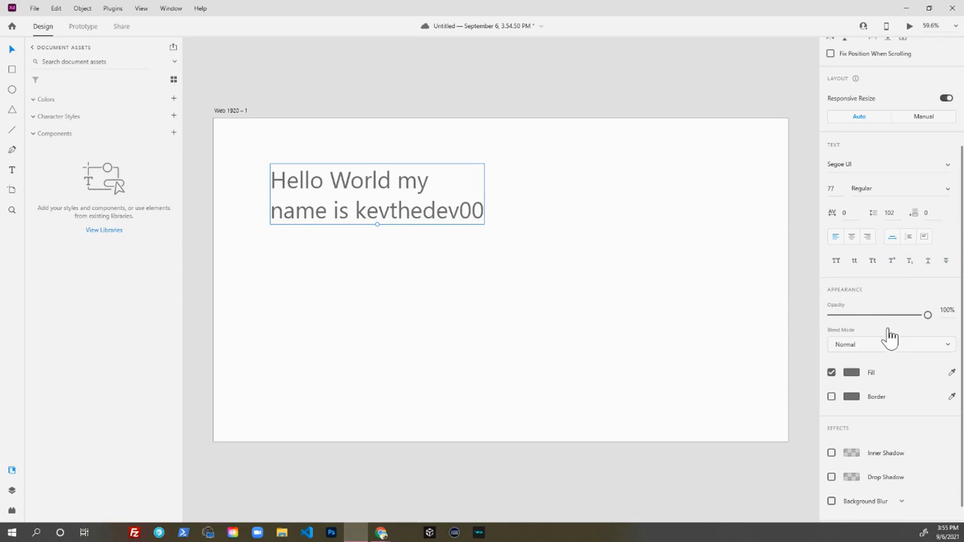
# Step: Draw a rectangle about 370 wide by 282 high below the text and select it
pyautogui.scroll(-1, 853, 339)
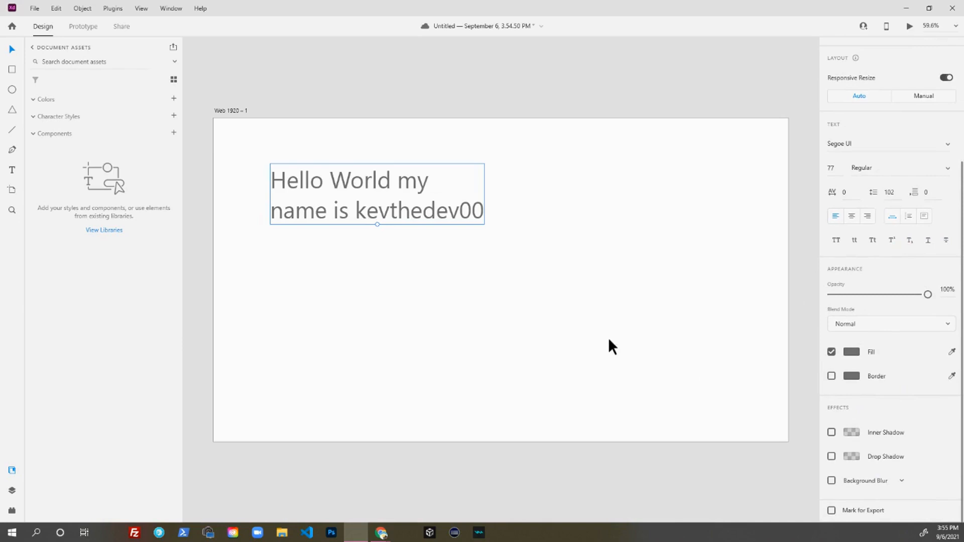
pyautogui.click(353, 280)
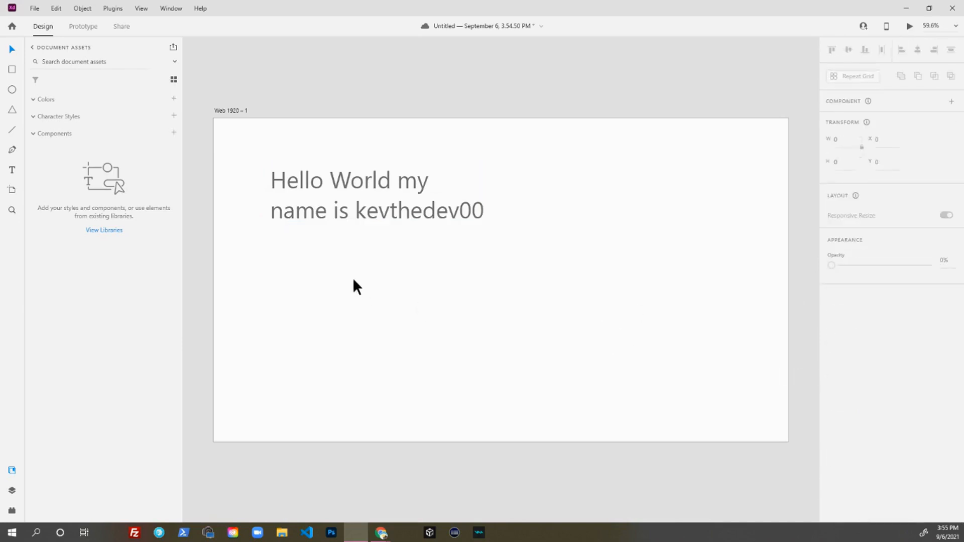
pyautogui.moveTo(362, 260)
pyautogui.mouseDown()
pyautogui.moveTo(419, 316)
pyautogui.moveTo(474, 344)
pyautogui.mouseUp()
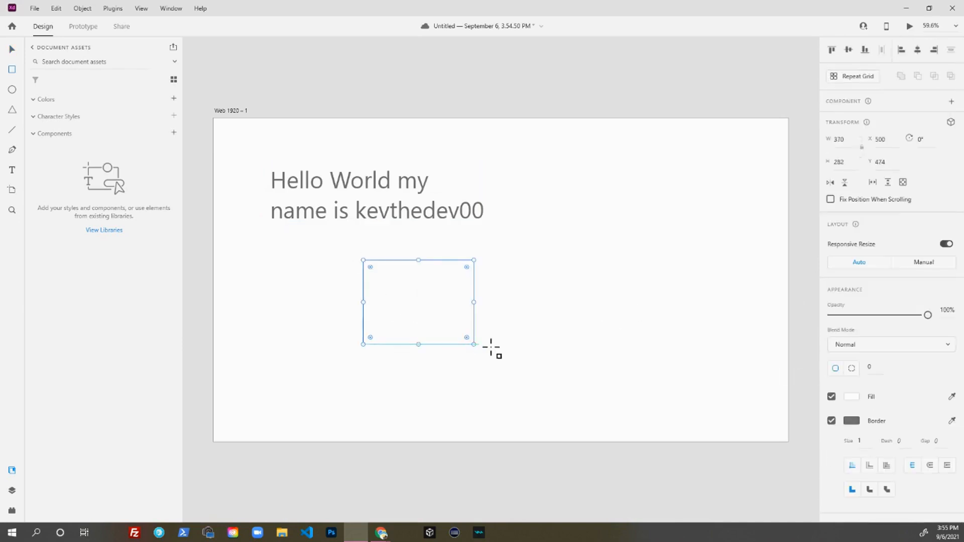
pyautogui.click(522, 354)
pyautogui.click(467, 332)
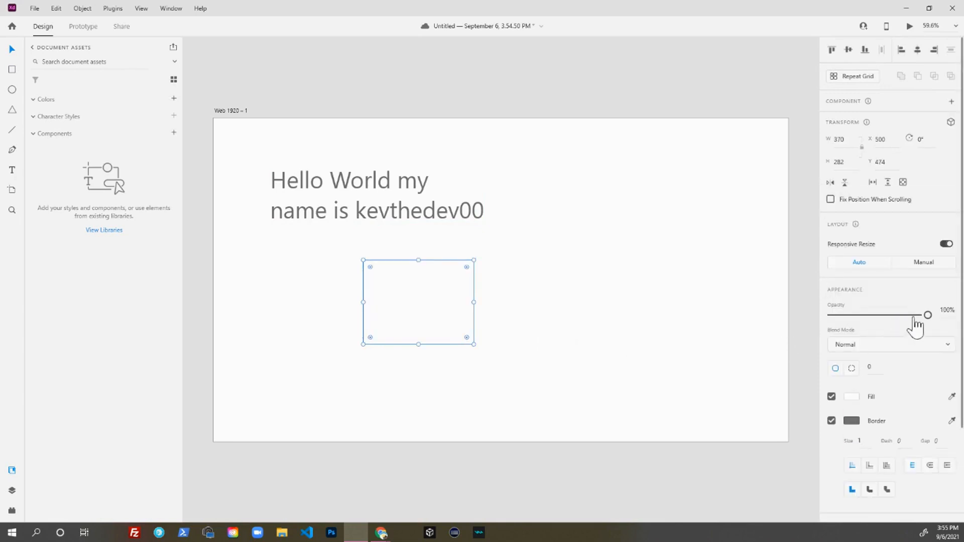
# Step: Open the rectangle's fill color for editing and switch its color format to RGB, HSB and back to Hex
pyautogui.click(831, 397)
pyautogui.click(852, 397)
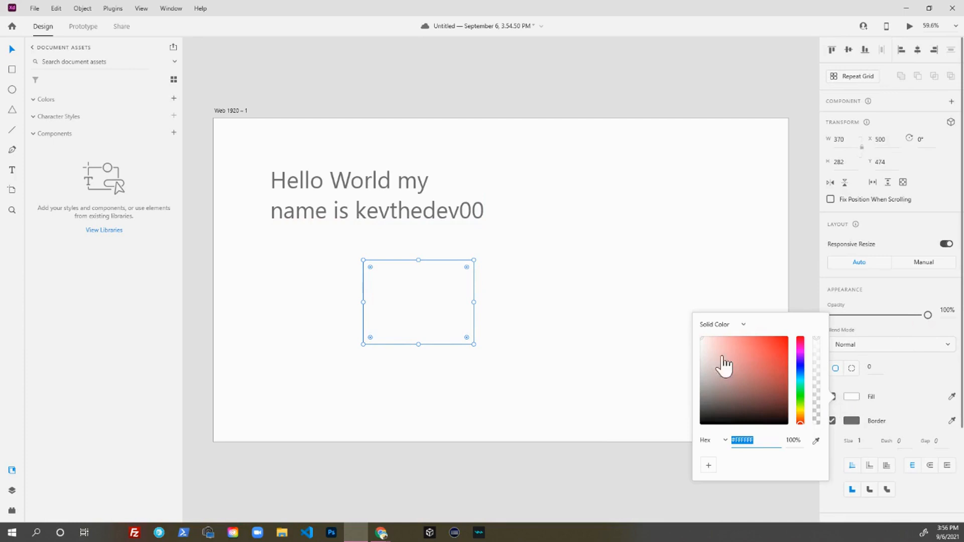
pyautogui.click(728, 442)
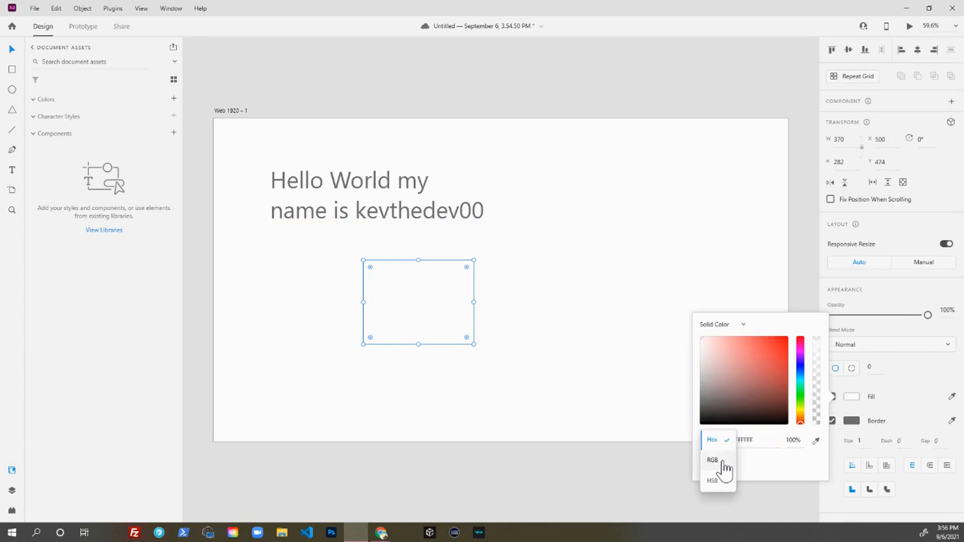
pyautogui.click(723, 462)
pyautogui.click(722, 443)
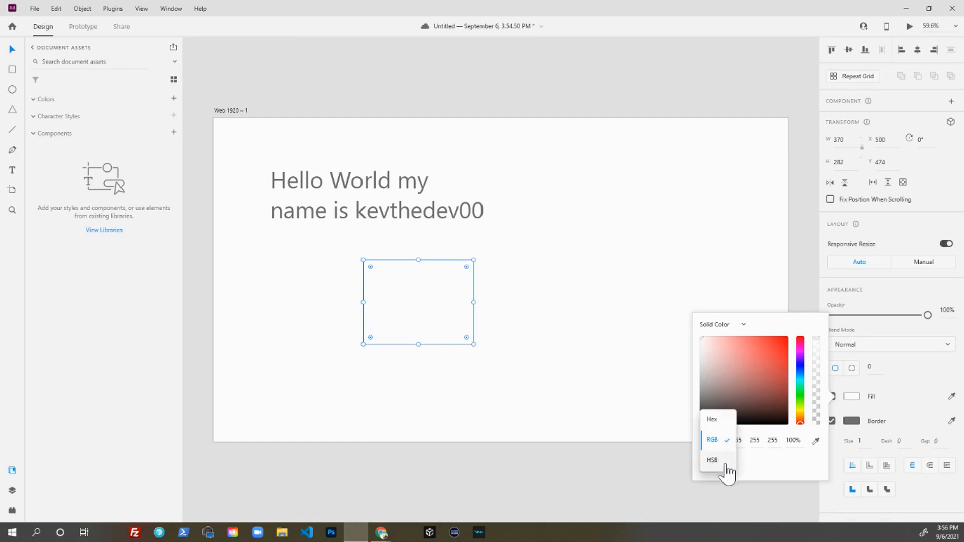
pyautogui.click(800, 441)
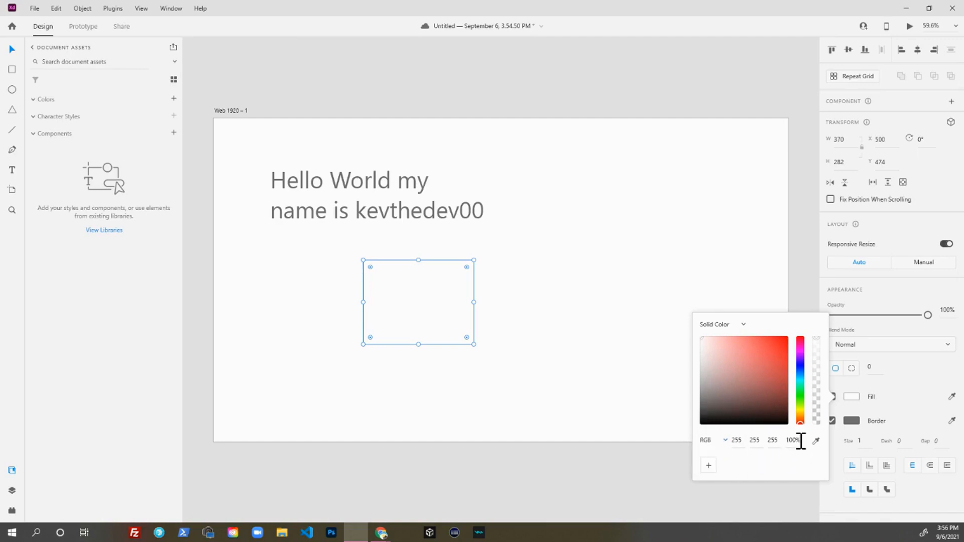
pyautogui.click(725, 440)
pyautogui.click(727, 472)
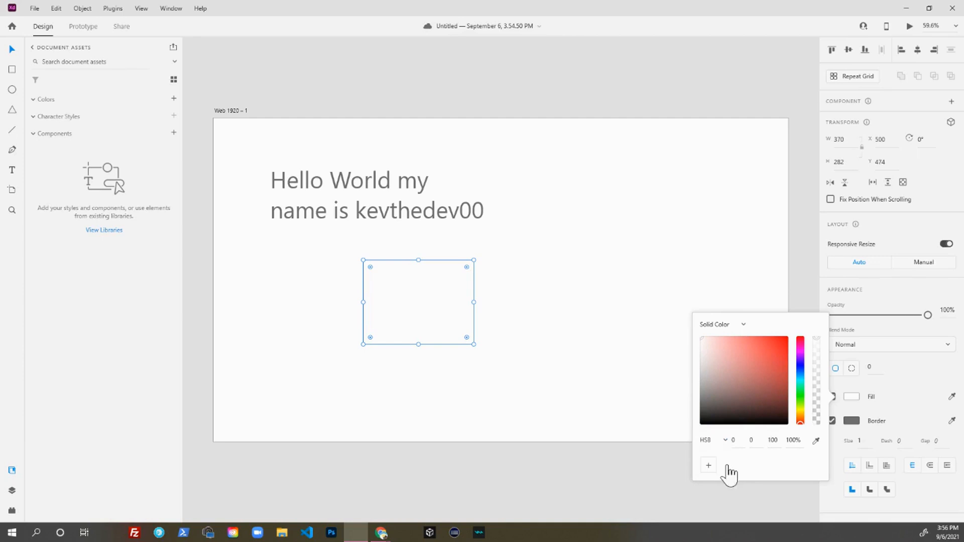
pyautogui.click(725, 440)
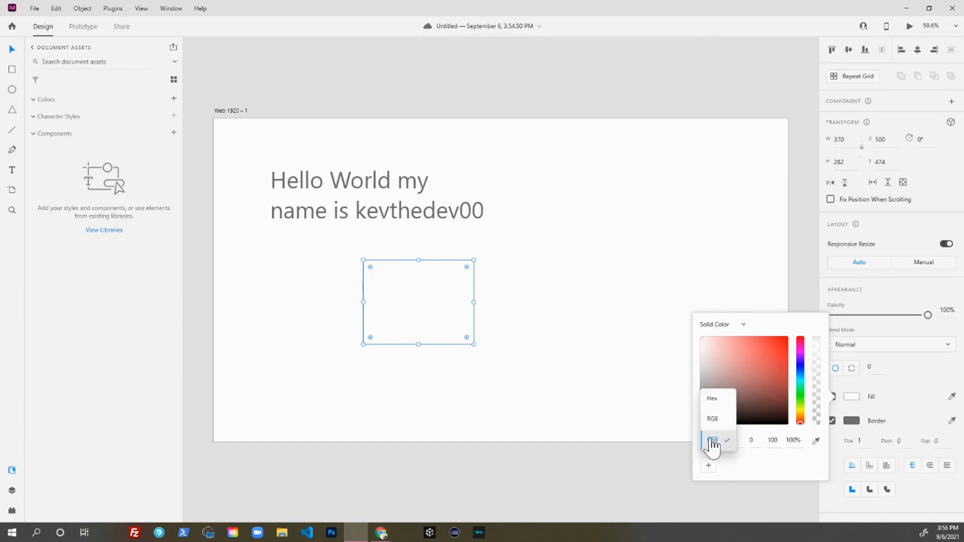
pyautogui.click(714, 403)
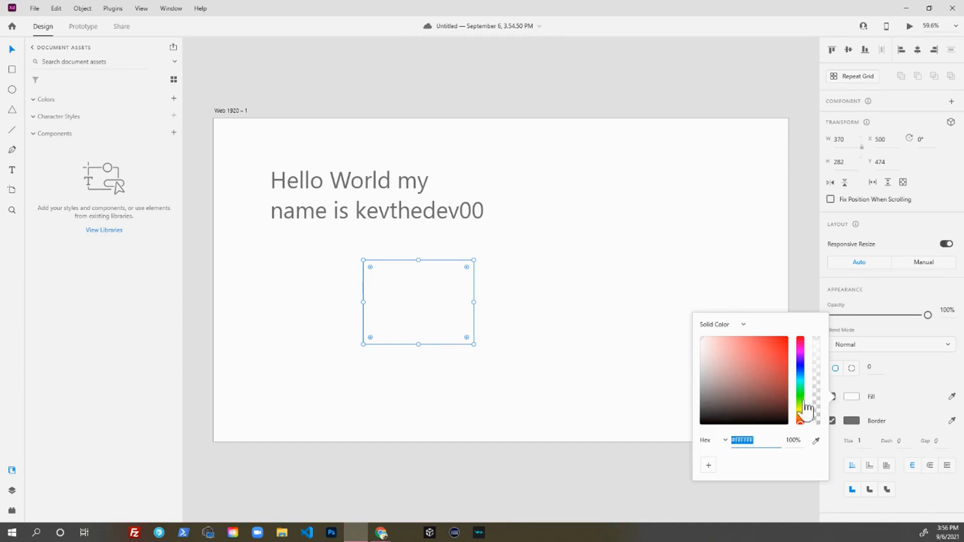
# Step: Set the rectangle's fill to a solid red, close the color picker and keep the rectangle selected
pyautogui.moveTo(743, 379)
pyautogui.mouseDown()
pyautogui.moveTo(815, 327)
pyautogui.moveTo(777, 389)
pyautogui.moveTo(803, 357)
pyautogui.mouseUp()
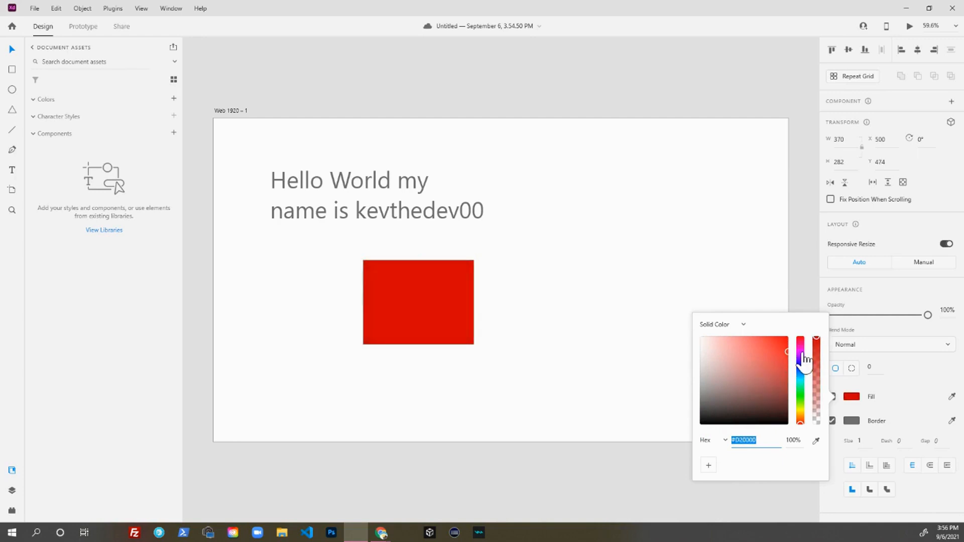
pyautogui.click(477, 308)
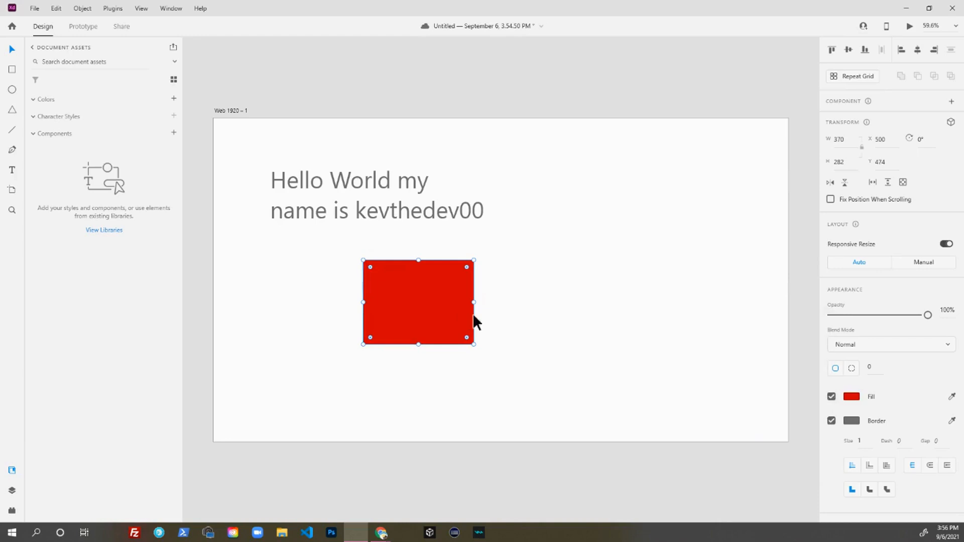
pyautogui.click(475, 300)
pyautogui.click(452, 316)
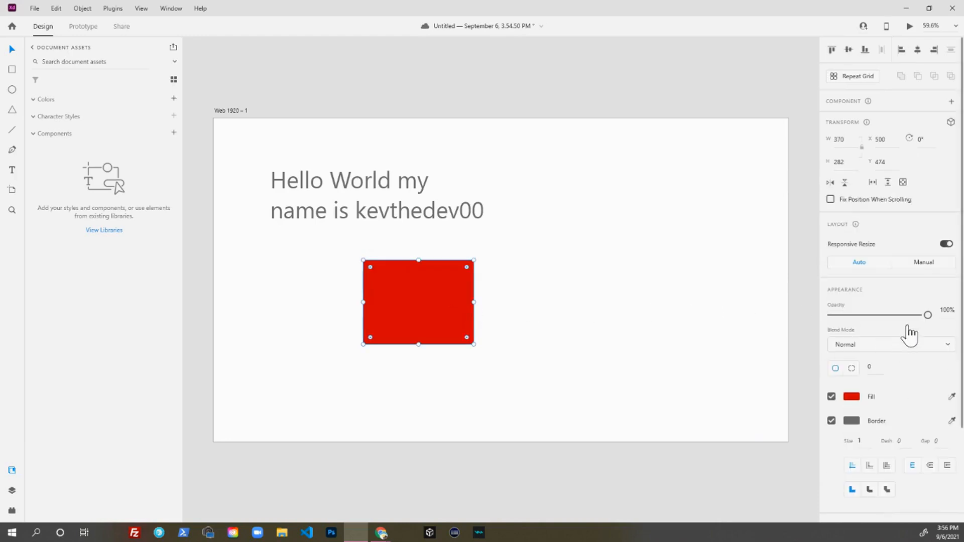
# Step: Try the red rectangle's opacity slider and the Darken blend mode, then return the blend mode to Normal
pyautogui.moveTo(928, 315)
pyautogui.mouseDown()
pyautogui.moveTo(791, 320)
pyautogui.moveTo(942, 317)
pyautogui.mouseUp()
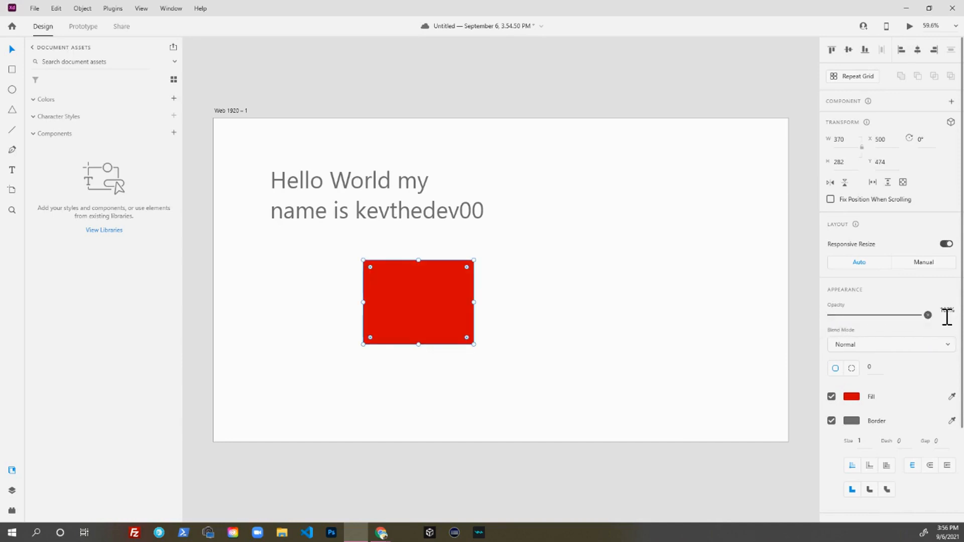
pyautogui.click(896, 346)
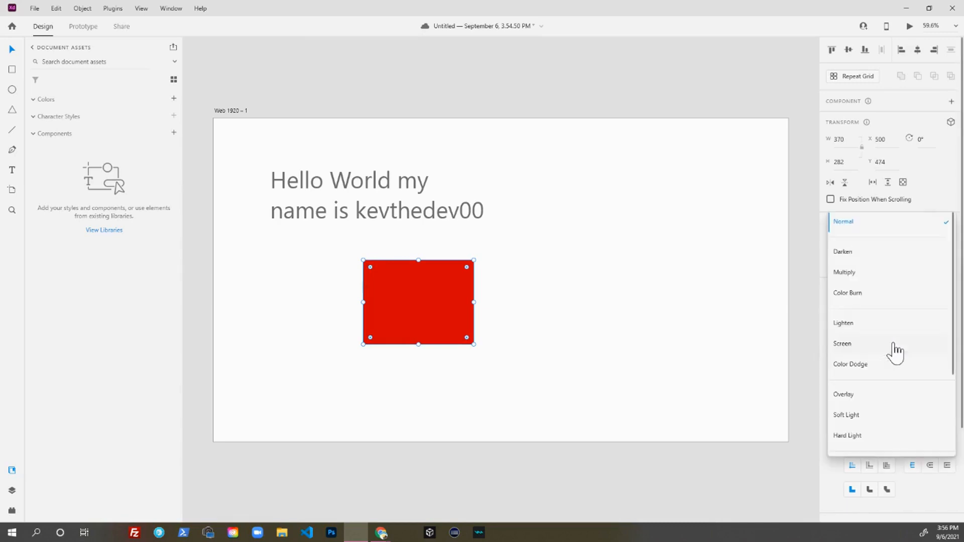
pyautogui.click(902, 255)
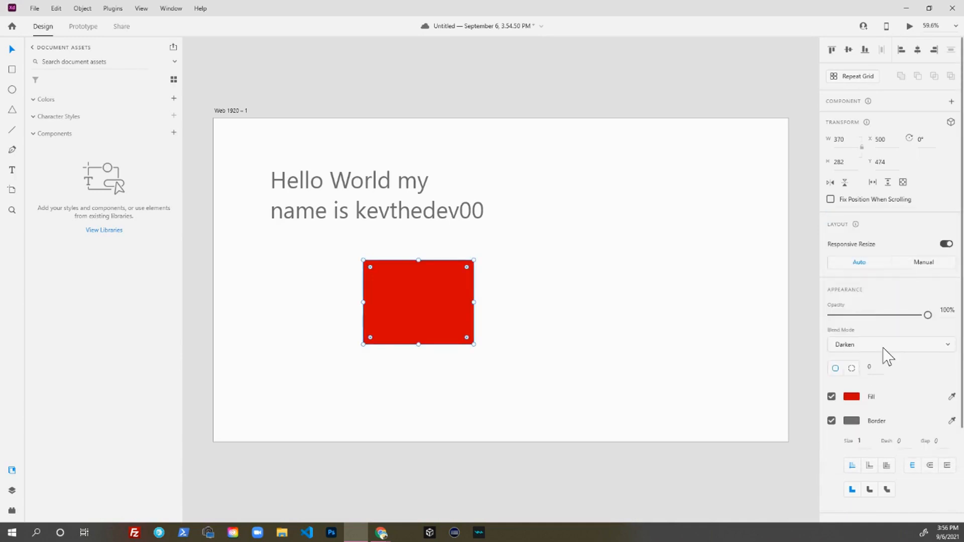
pyautogui.click(884, 347)
pyautogui.click(900, 243)
# Step: Place the red rectangle over the two-line text and apply the Screen blend mode
pyautogui.moveTo(420, 294); pyautogui.dragTo(423, 215)
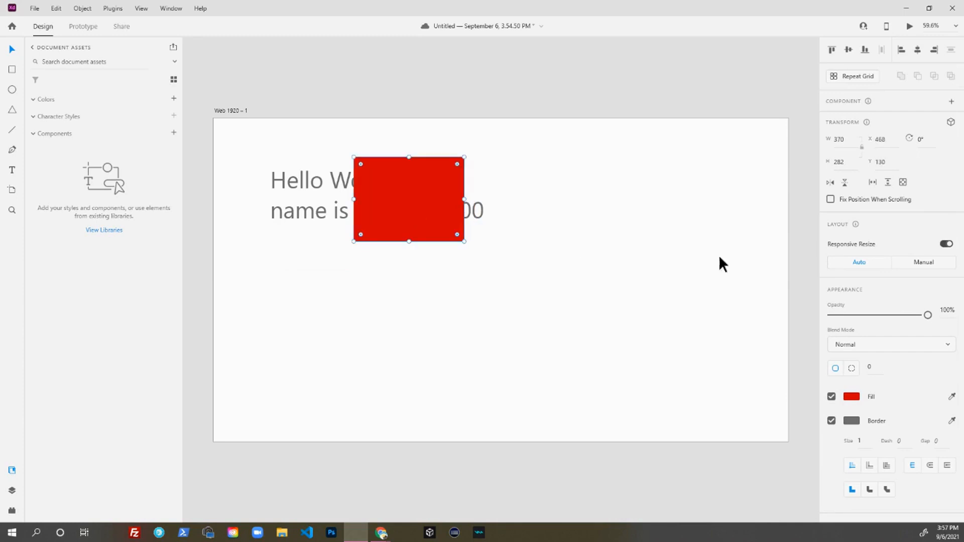
pyautogui.click(881, 347)
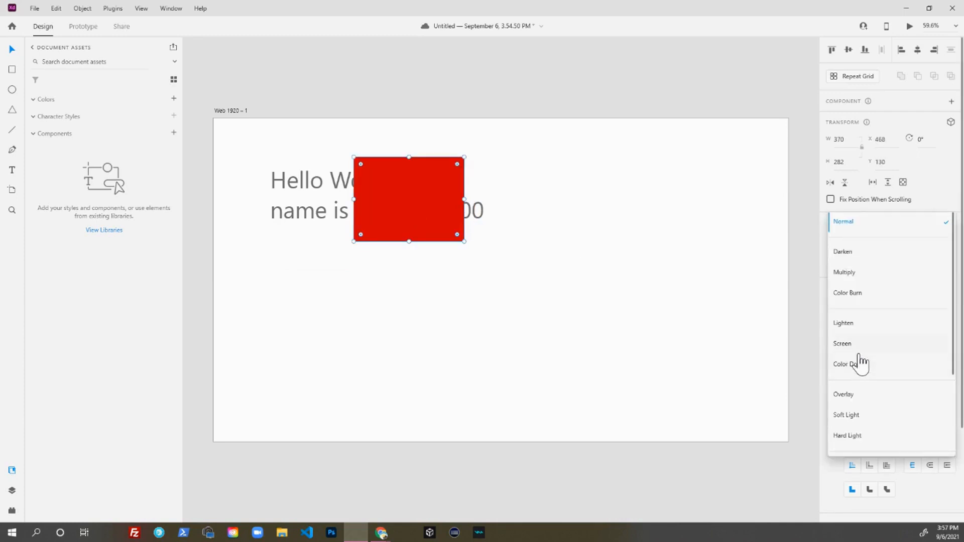
pyautogui.click(859, 349)
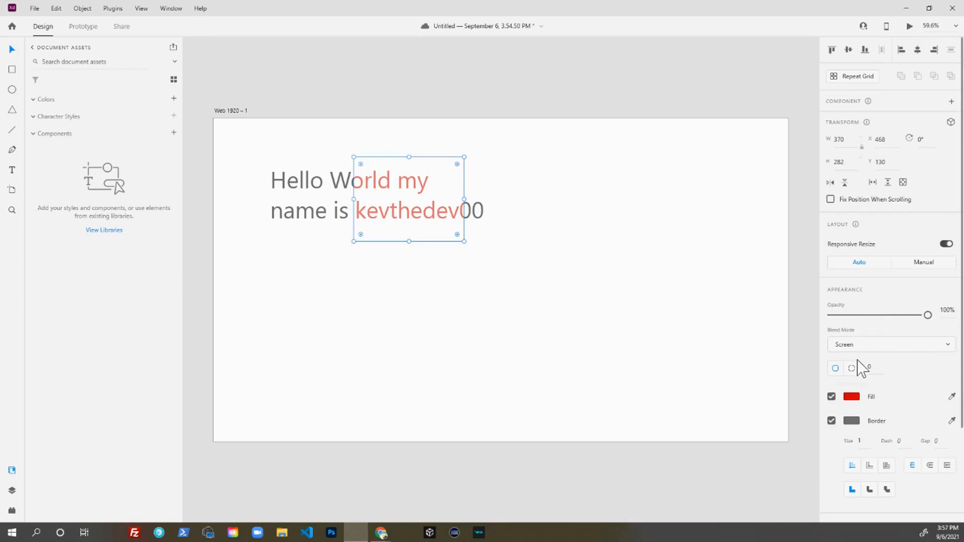
pyautogui.moveTo(422, 216)
pyautogui.mouseDown()
pyautogui.moveTo(333, 217)
pyautogui.moveTo(474, 213)
pyautogui.moveTo(279, 210)
pyautogui.moveTo(475, 210)
pyautogui.moveTo(421, 209)
pyautogui.mouseUp()
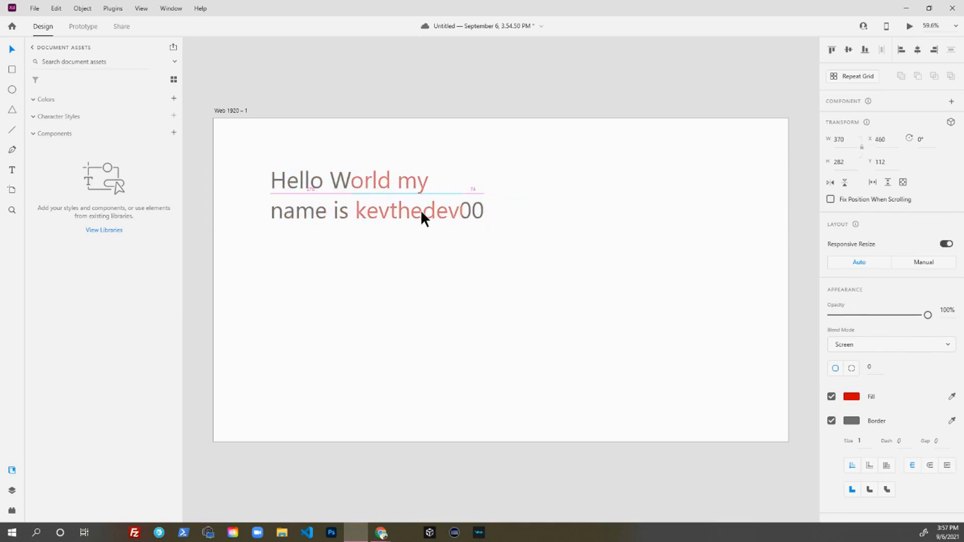
# Step: Try the Overlay, Lighten and Color Dodge blend modes on the rectangle overlapping the text
pyautogui.click(862, 347)
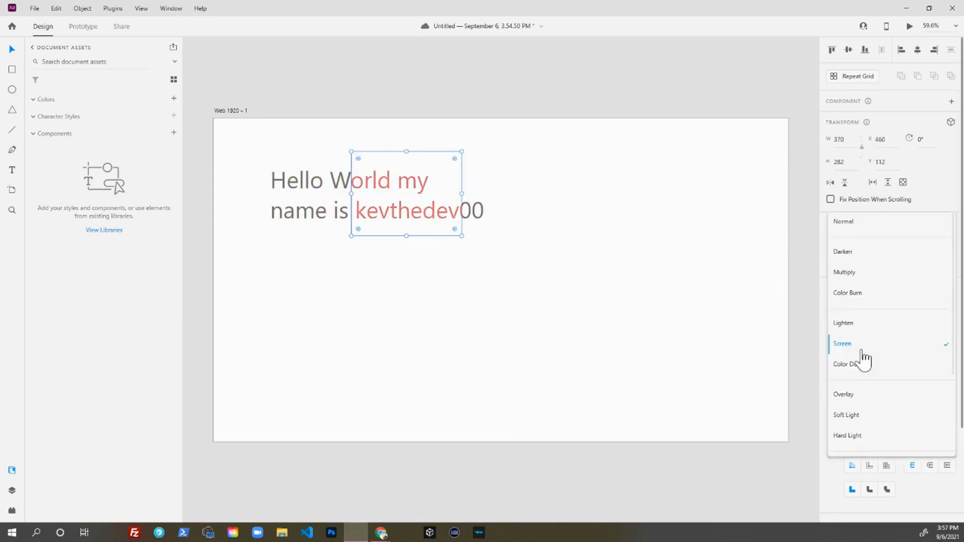
pyautogui.click(868, 398)
pyautogui.click(860, 346)
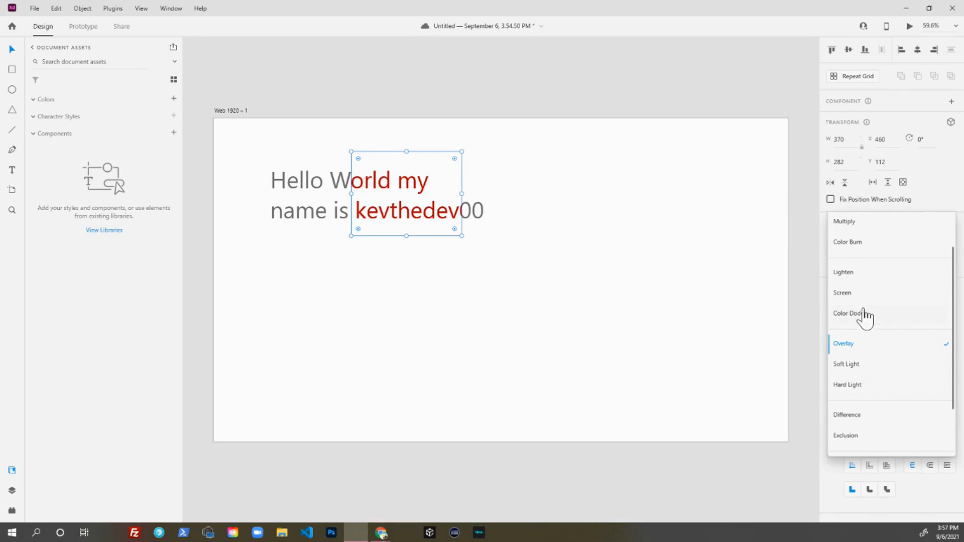
pyautogui.click(854, 273)
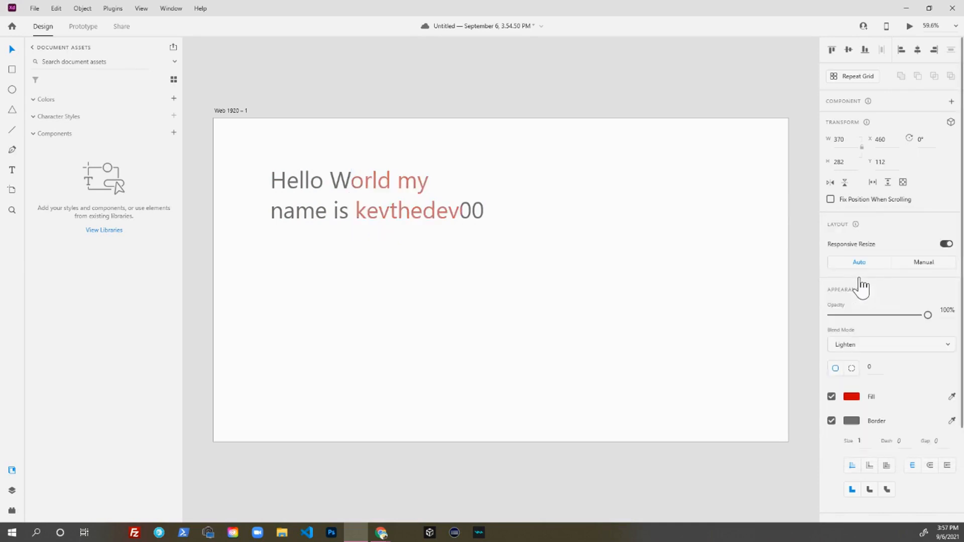
pyautogui.click(860, 347)
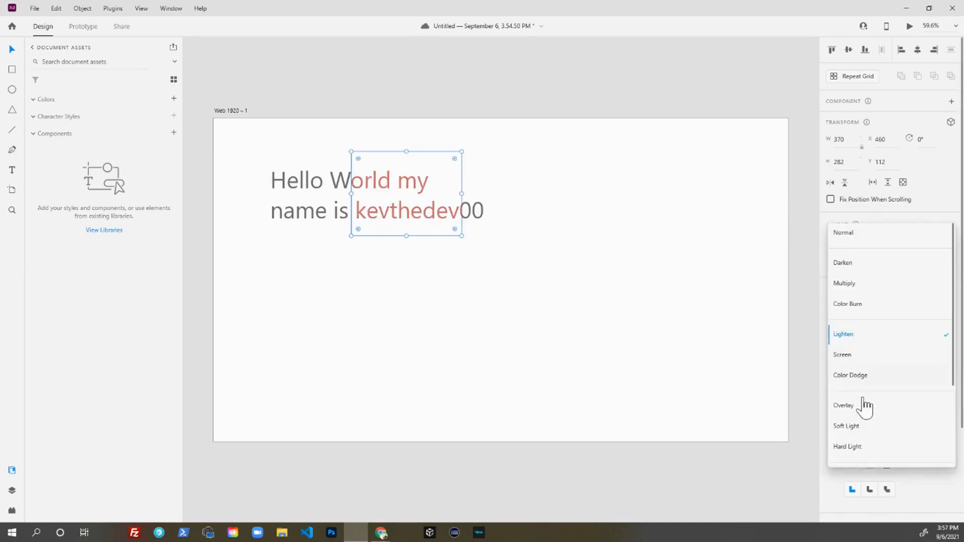
pyautogui.click(871, 385)
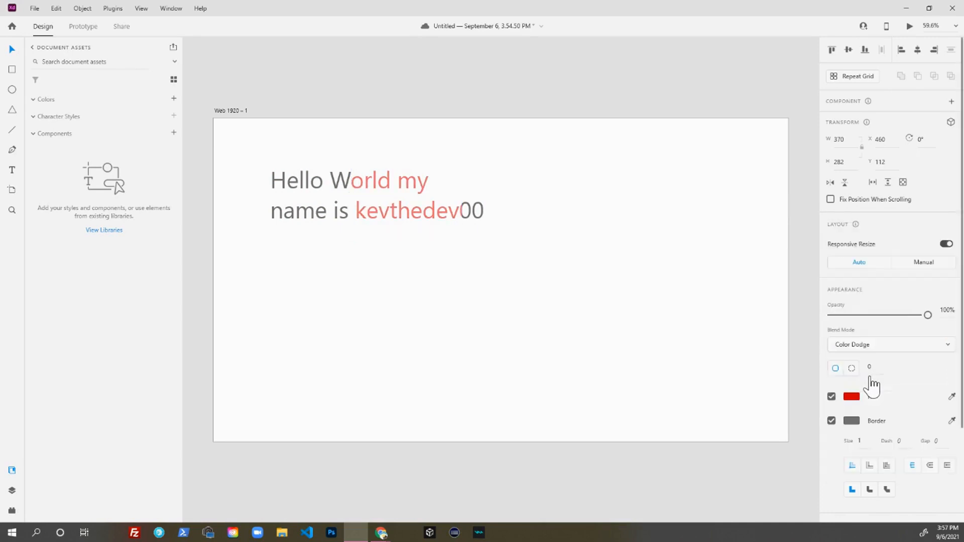
# Step: Try the Color Burn and Multiply blend modes on the rectangle and return it to Normal
pyautogui.click(863, 351)
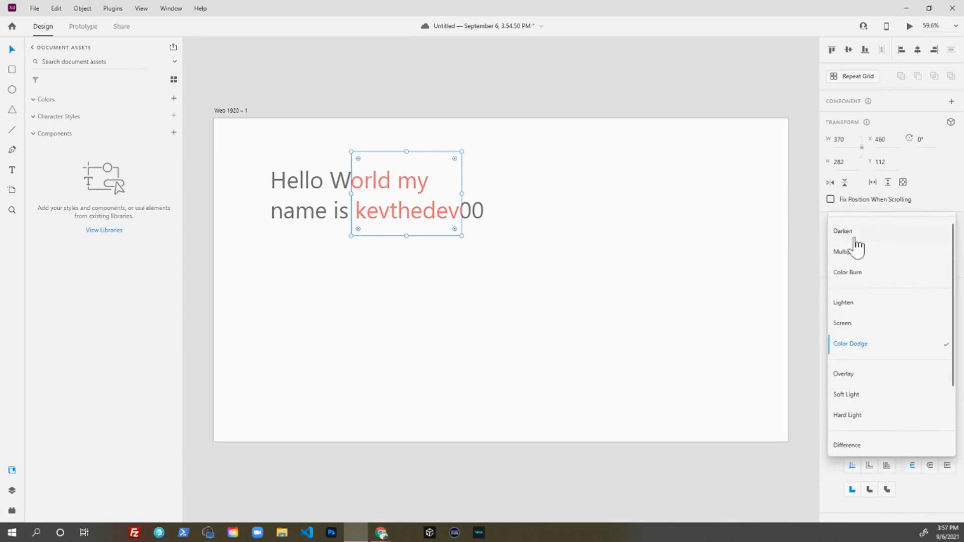
pyautogui.click(861, 281)
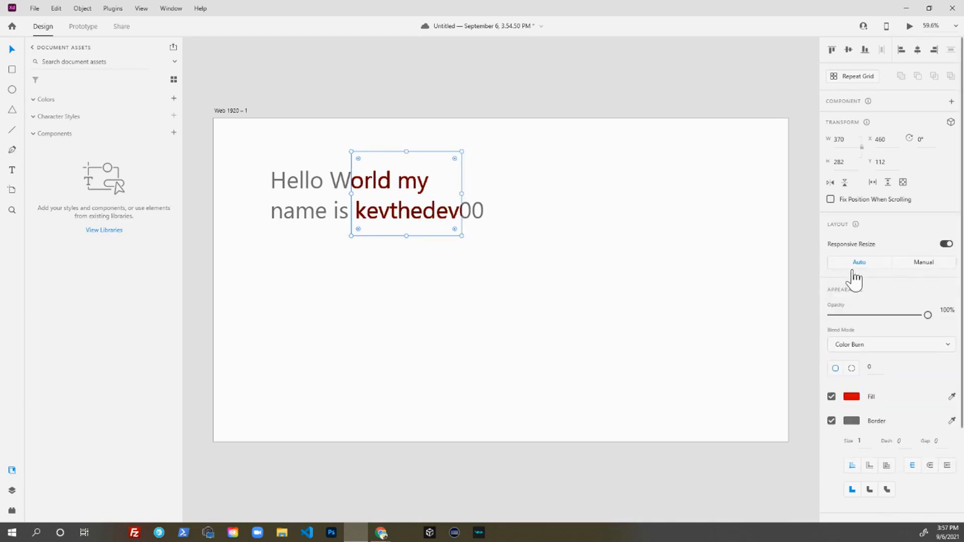
pyautogui.click(872, 345)
pyautogui.click(859, 273)
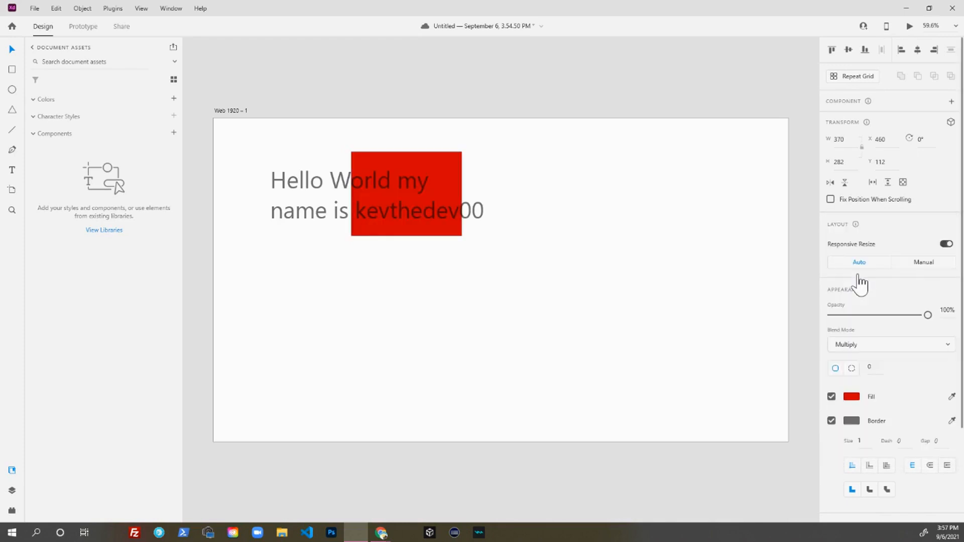
pyautogui.click(861, 347)
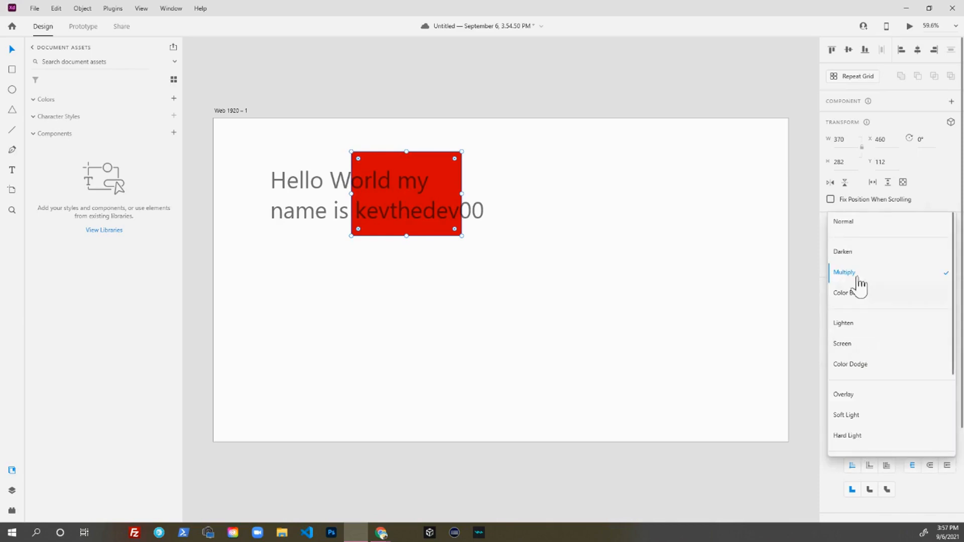
pyautogui.click(860, 230)
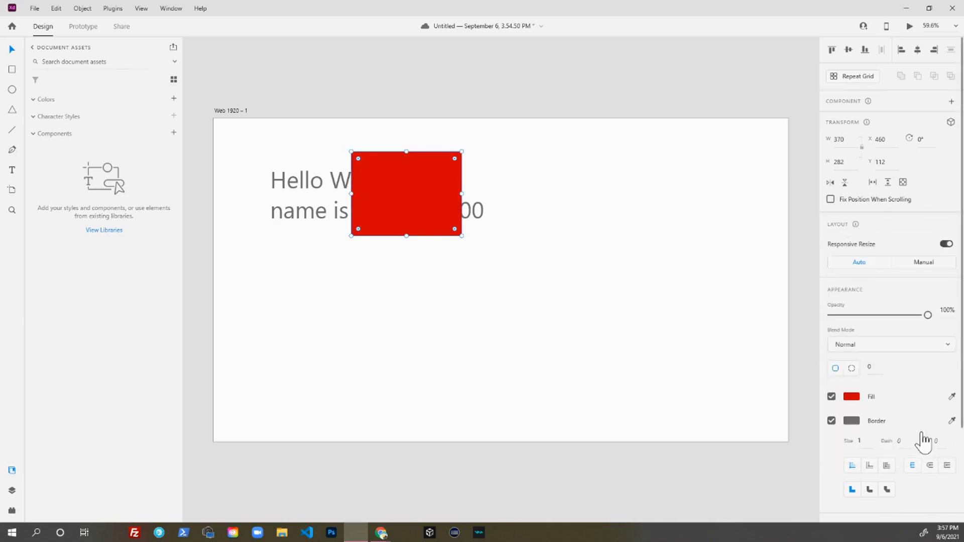
# Step: Move the red rectangle back below the text and round all its corners to a radius of about 45
pyautogui.click(852, 371)
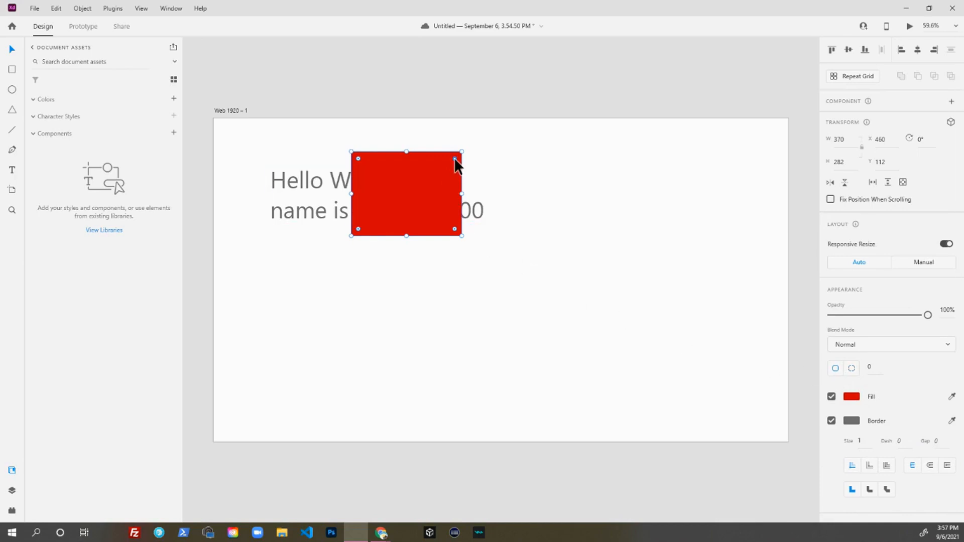
pyautogui.moveTo(445, 188); pyautogui.dragTo(494, 313)
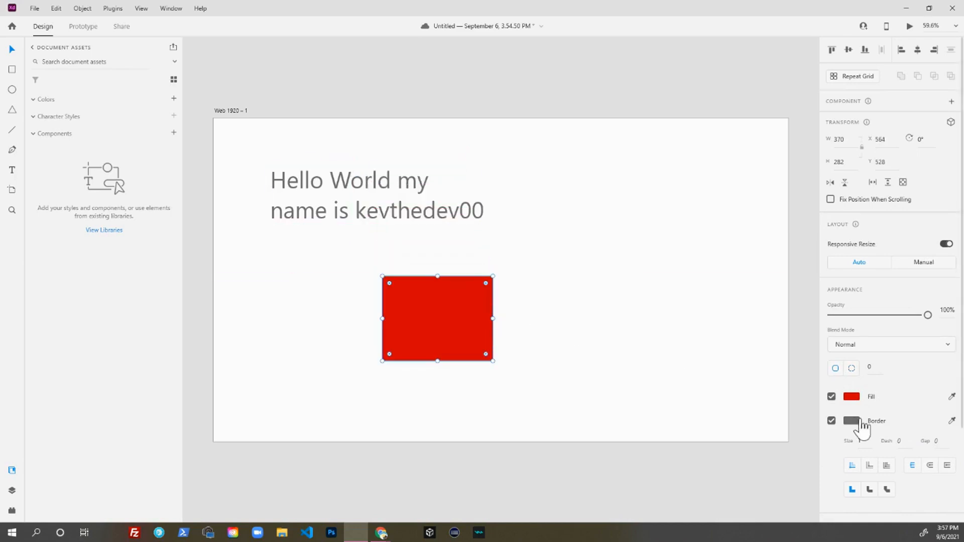
pyautogui.click(852, 369)
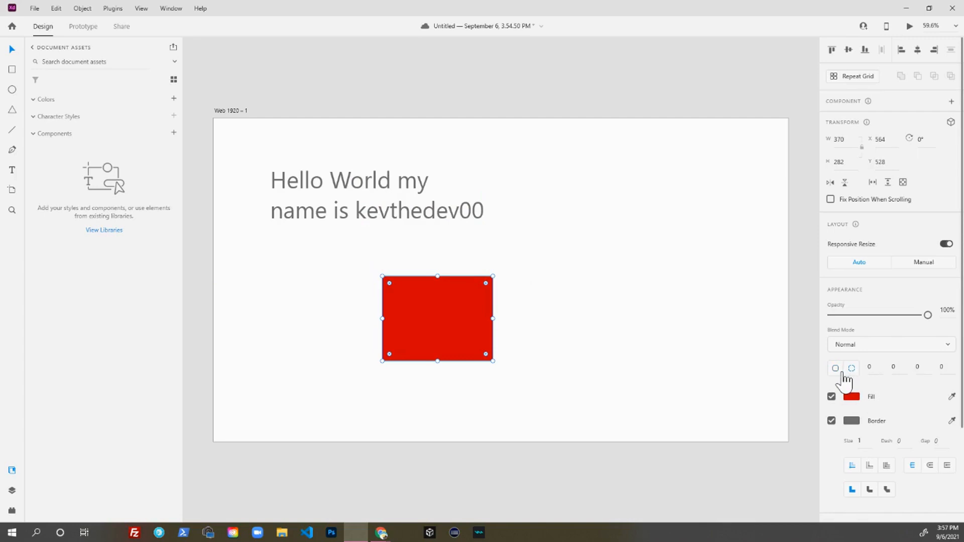
pyautogui.click(836, 369)
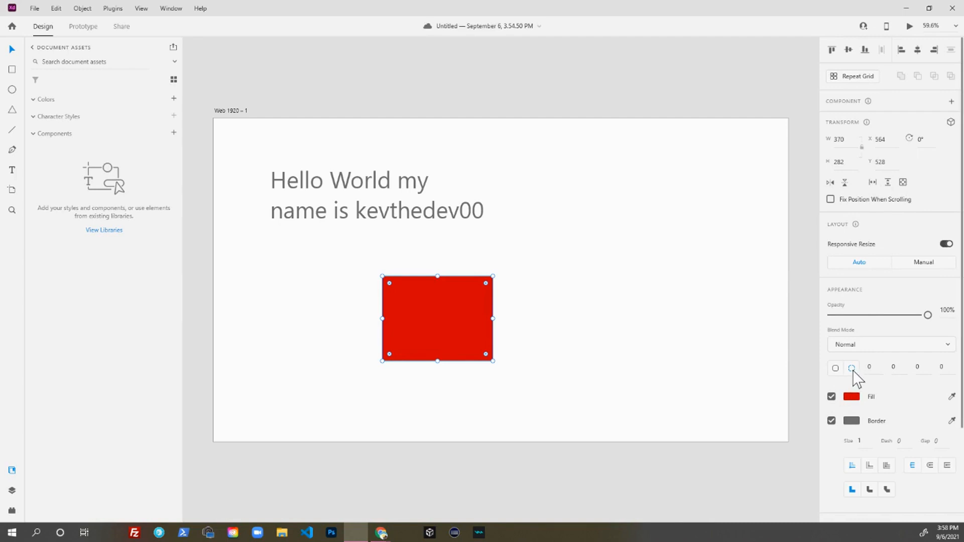
pyautogui.click(835, 368)
pyautogui.moveTo(489, 282); pyautogui.dragTo(480, 294)
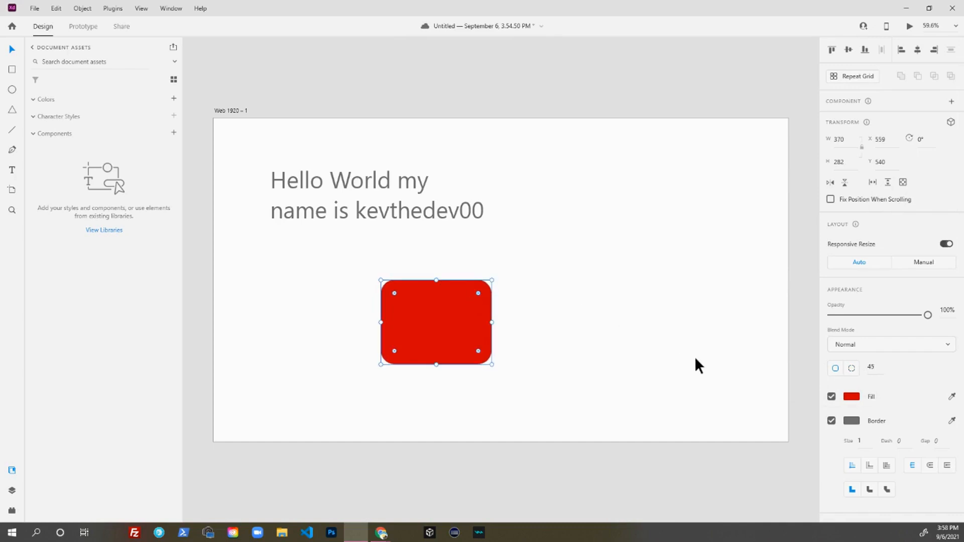
# Step: Switch the rectangle to individual corner radii and set both upper corners to 0
pyautogui.click(852, 370)
pyautogui.click(879, 371)
pyautogui.write('0')
pyautogui.press('Return')
pyautogui.click(895, 367)
pyautogui.write('0')
pyautogui.press('Return')
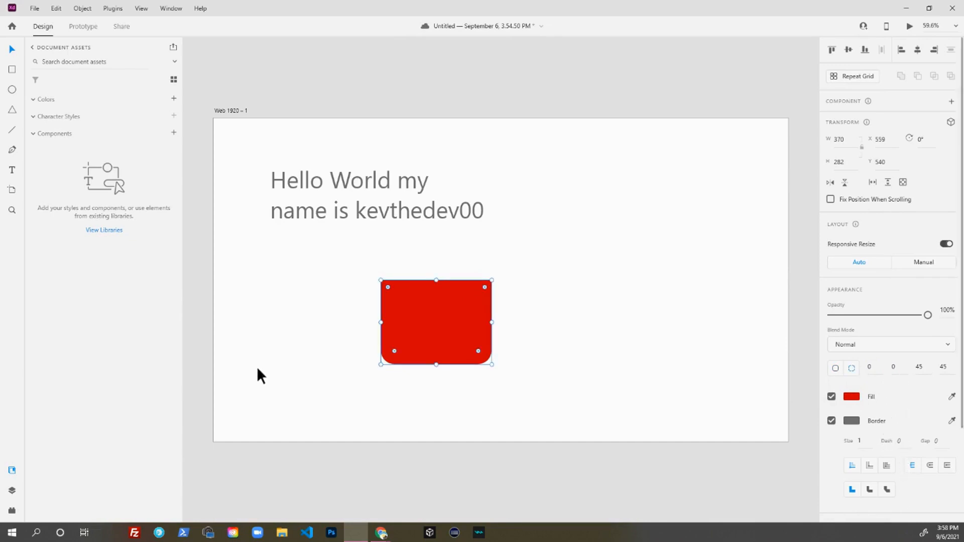
# Step: Stack two copies of the half-rounded rectangle and flip the upper one vertically, aligned edge to edge with the lower one
pyautogui.moveTo(423, 349); pyautogui.dragTo(521, 298)
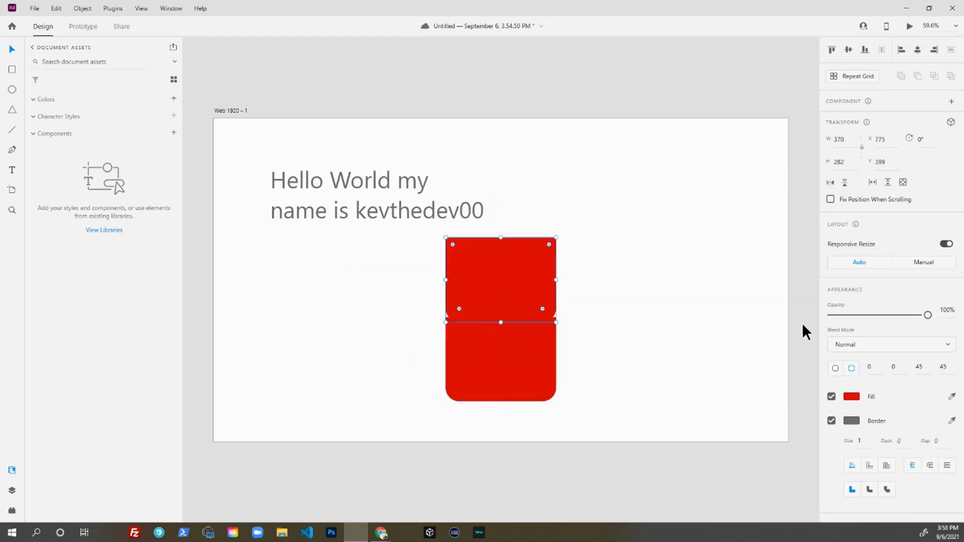
pyautogui.click(844, 183)
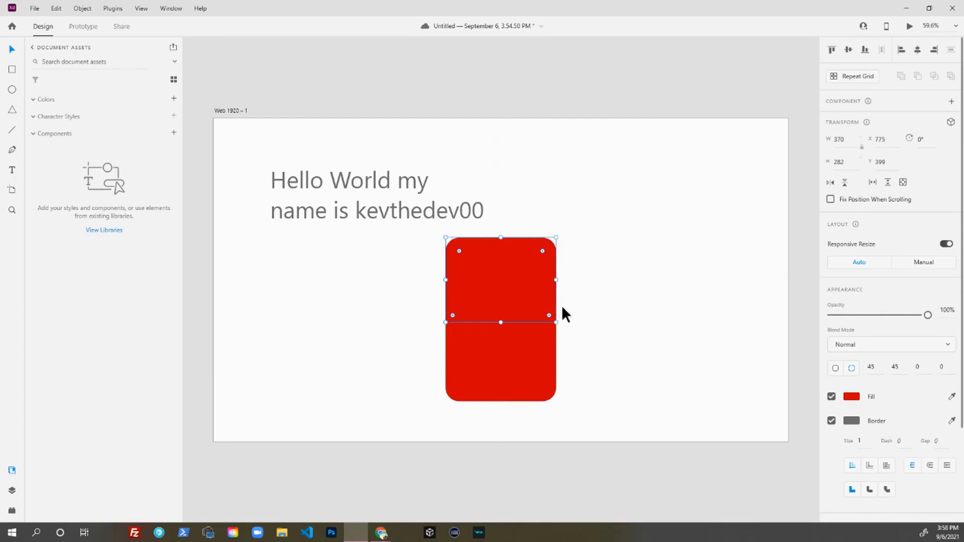
pyautogui.moveTo(521, 295); pyautogui.dragTo(527, 306)
pyautogui.click(605, 402)
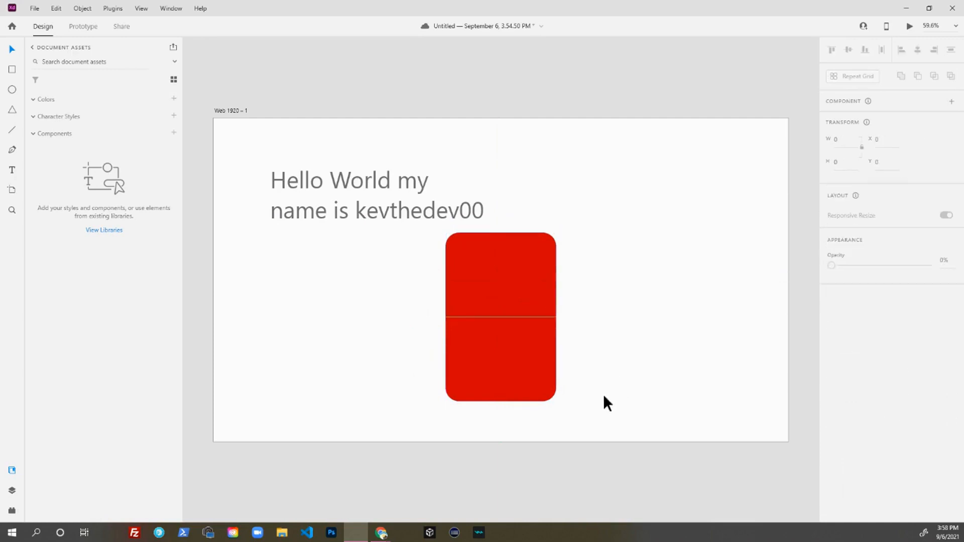
# Step: Remove the border from both stacked red shapes and deselect them
pyautogui.click(501, 397)
pyautogui.click(830, 422)
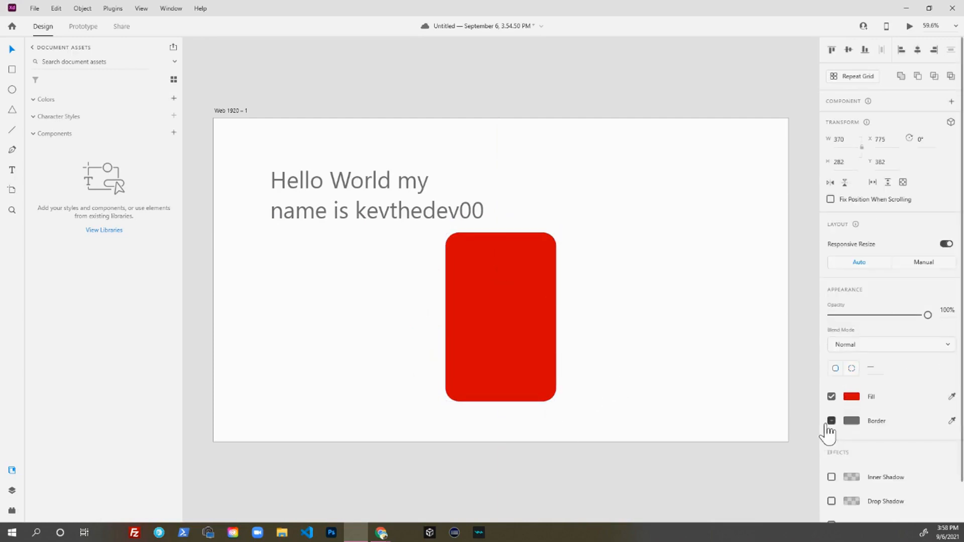
pyautogui.click(586, 345)
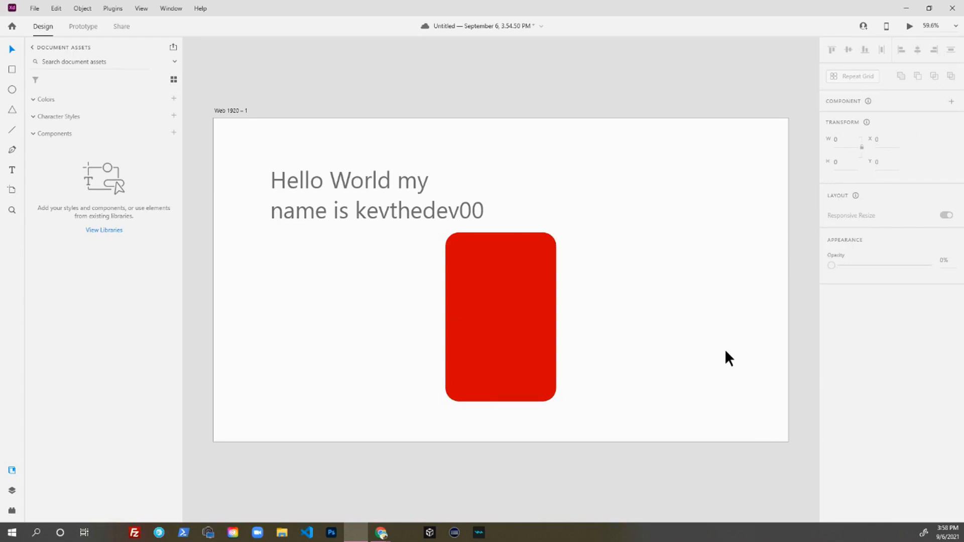
# Step: Undo the border removal, duplication, flip, corner rounding and blend mode changes on the red rectangle
pyautogui.hotkey('ctrl', 'z')
pyautogui.hotkey('ctrl', 'z')
pyautogui.hotkey('ctrl', 'z')
pyautogui.hotkey('ctrl', 'z')
pyautogui.hotkey('ctrl', 'z')
pyautogui.hotkey('ctrl', 'z')
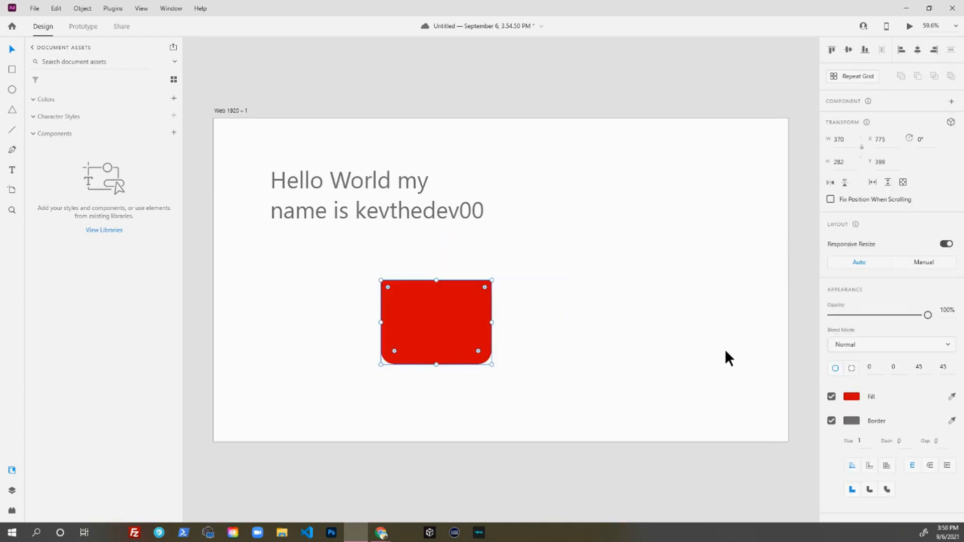
pyautogui.hotkey('ctrl', 'z')
pyautogui.hotkey('ctrl', 'z')
pyautogui.hotkey('ctrl', 'z')
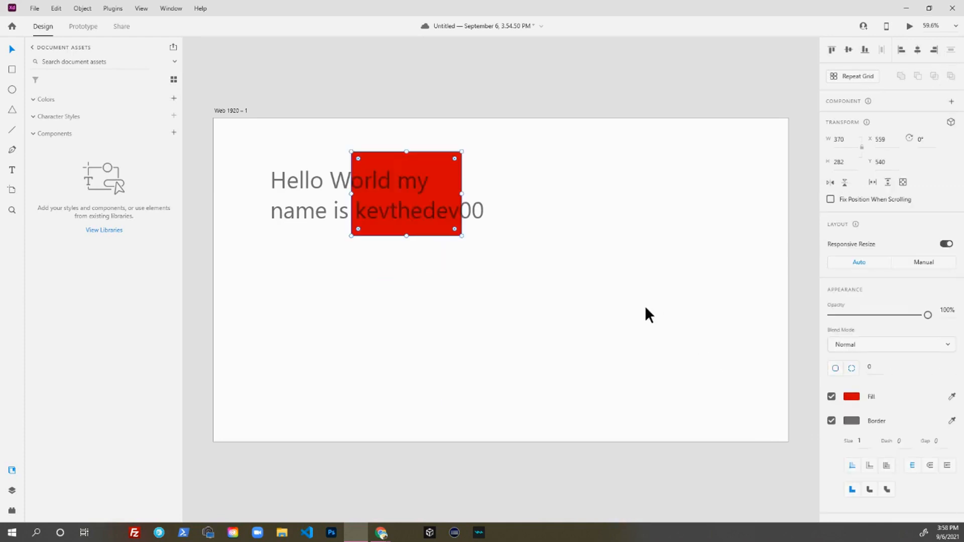
pyautogui.hotkey('ctrl', 'z')
pyautogui.hotkey('ctrl', 'z')
pyautogui.hotkey('ctrl', 'z')
# Step: Move the red rectangle below the text to about X 577, Y 587 and turn off its border
pyautogui.moveTo(418, 221); pyautogui.dragTo(453, 364)
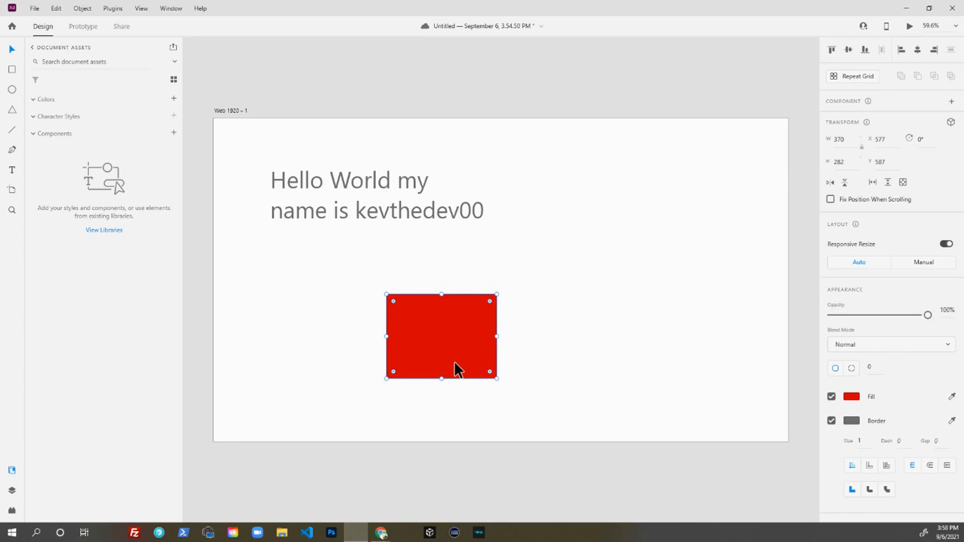
pyautogui.click(832, 421)
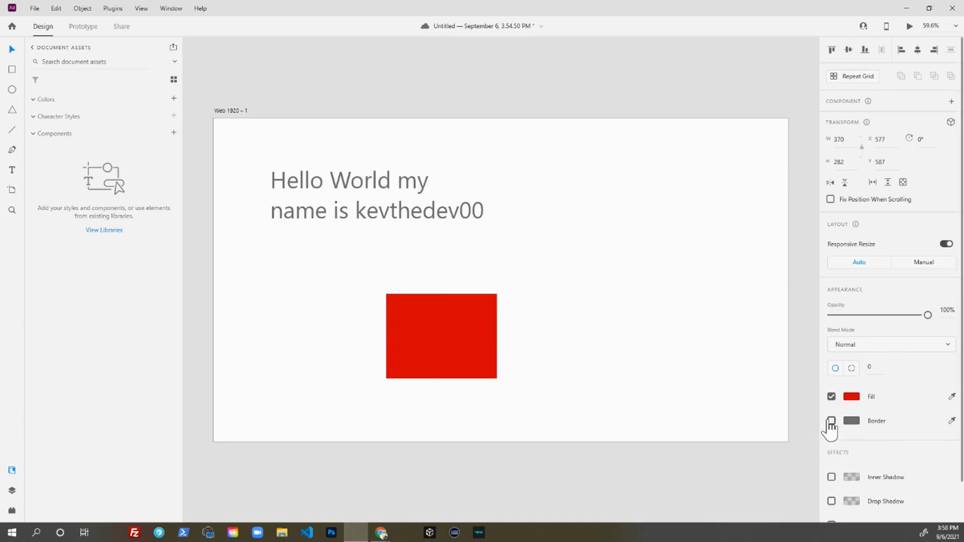
# Step: Turn on the red rectangle's border and set its size to 16
pyautogui.click(547, 288)
pyautogui.click(456, 335)
pyautogui.click(832, 421)
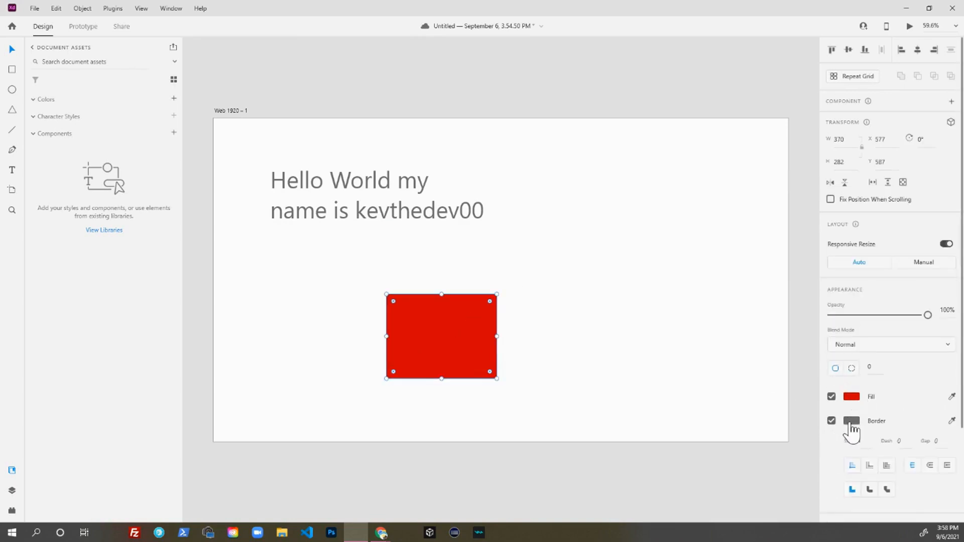
pyautogui.moveTo(863, 441); pyautogui.dragTo(893, 441)
pyautogui.moveTo(861, 375); pyautogui.dragTo(868, 443)
pyautogui.click(831, 421)
pyautogui.click(861, 441)
pyautogui.write('16')
pyautogui.scroll(-3, 871, 422)
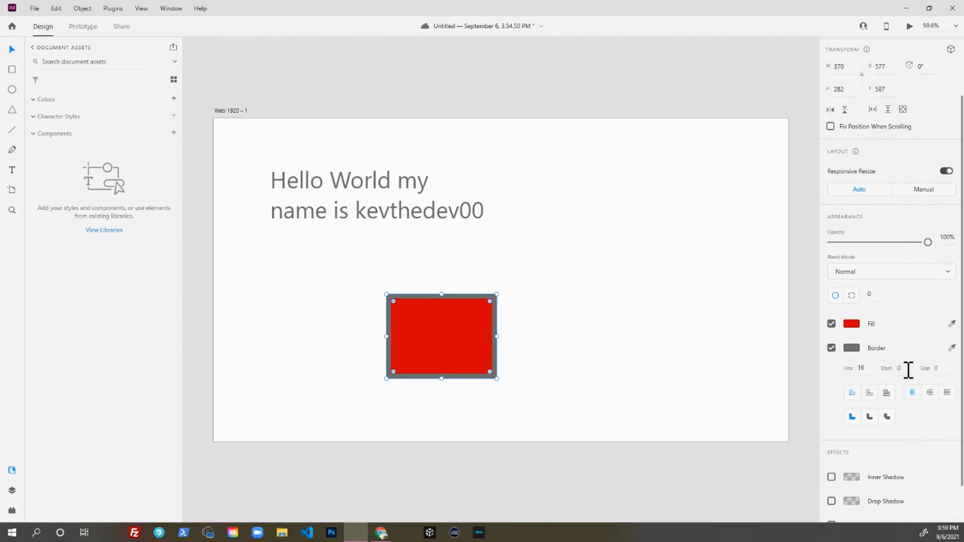
# Step: Try a finely dashed border on the red rectangle and reset the dash to 0
pyautogui.click(913, 371)
pyautogui.write('1')
pyautogui.press('Return')
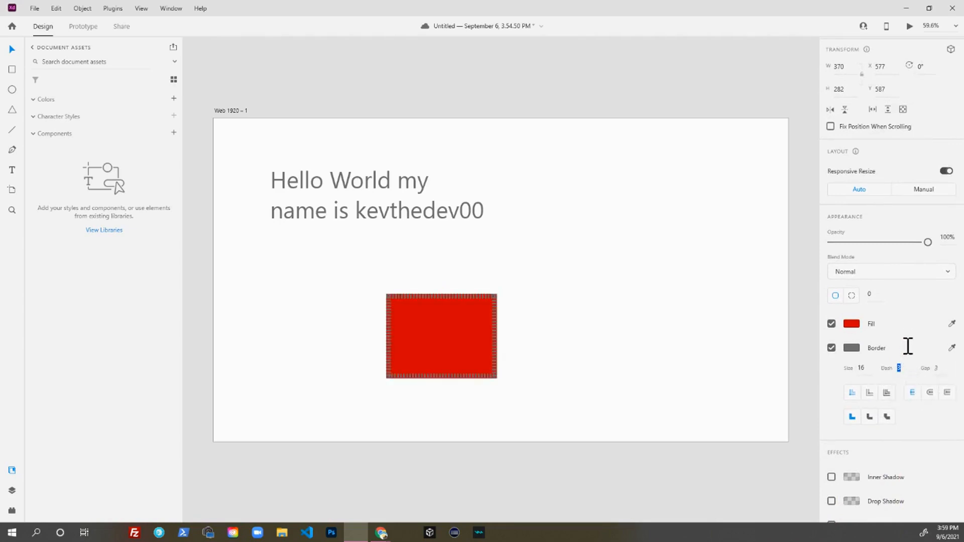
pyautogui.write('0')
pyautogui.press('Return')
pyautogui.click(465, 340)
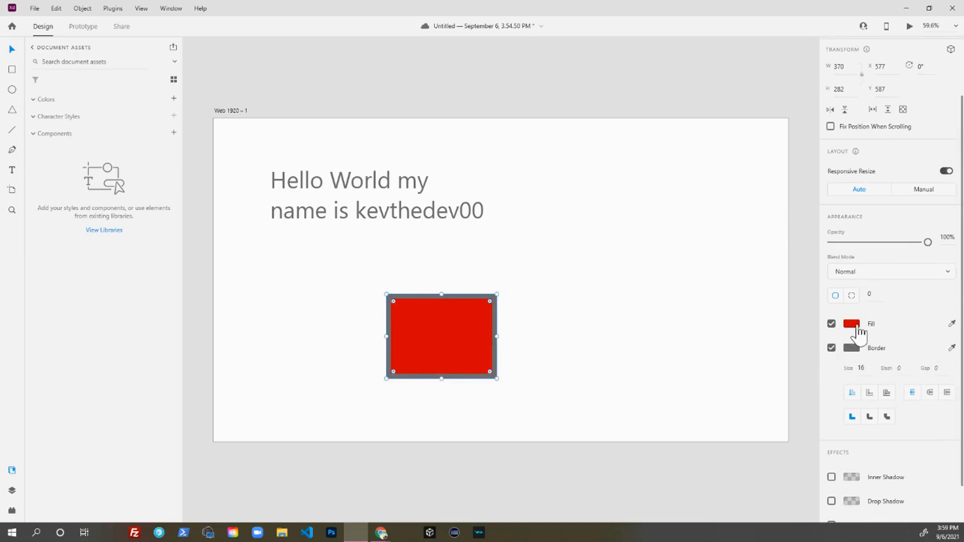
# Step: Change the red rectangle's fill to white and deselect it
pyautogui.click(854, 327)
pyautogui.moveTo(735, 308); pyautogui.dragTo(602, 201)
pyautogui.click(534, 284)
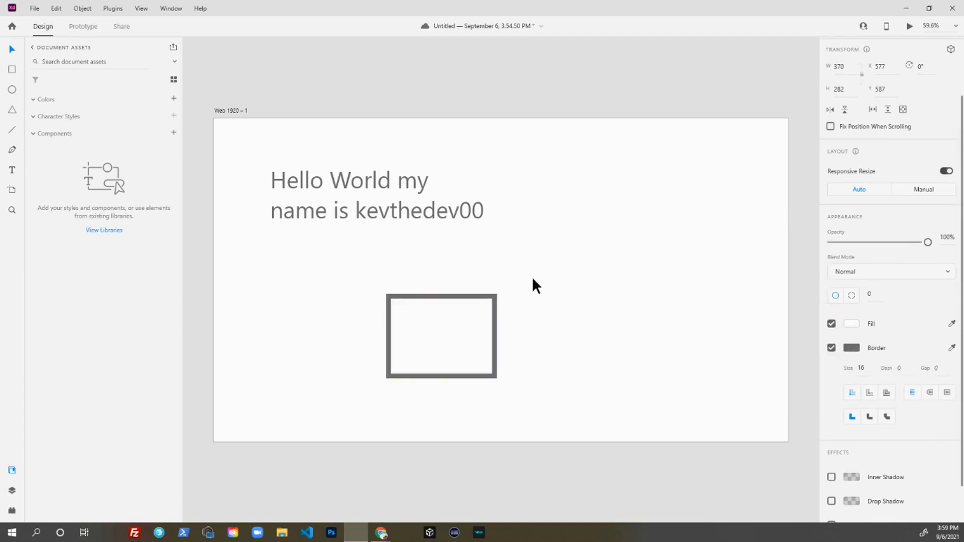
# Step: Give the white rectangle's border a dash of 74 and a gap of 31, and move the rectangle to about X 426, Y 555
pyautogui.click(481, 321)
pyautogui.click(899, 441)
pyautogui.write('5')
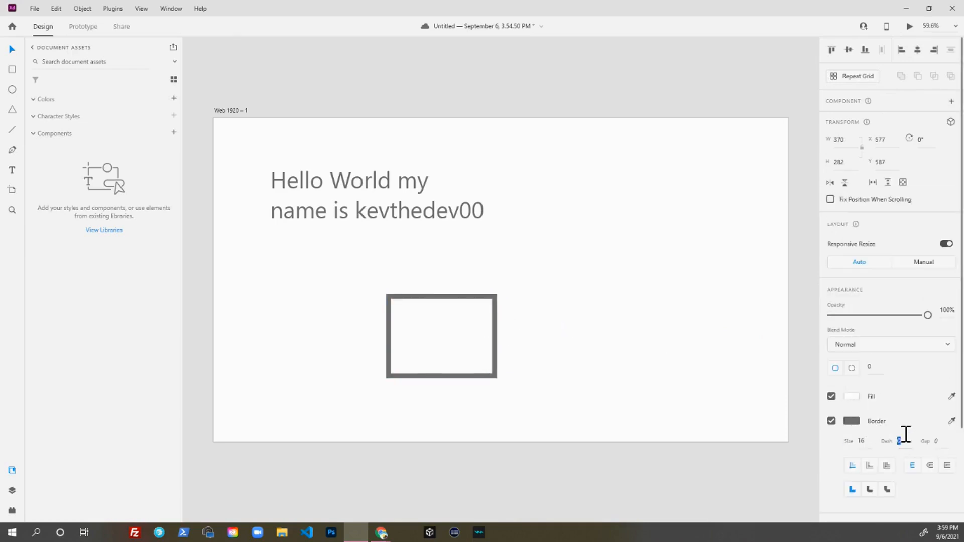
pyautogui.press('Return')
pyautogui.moveTo(903, 414); pyautogui.dragTo(901, 382)
pyautogui.moveTo(948, 445); pyautogui.dragTo(949, 347)
pyautogui.moveTo(906, 442); pyautogui.dragTo(893, 388)
pyautogui.click(514, 380)
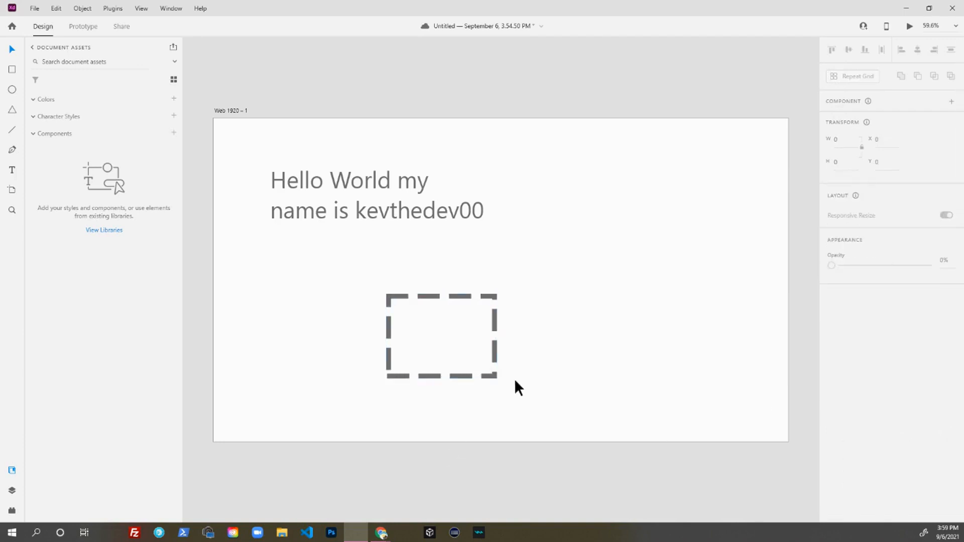
pyautogui.moveTo(496, 344); pyautogui.dragTo(450, 339)
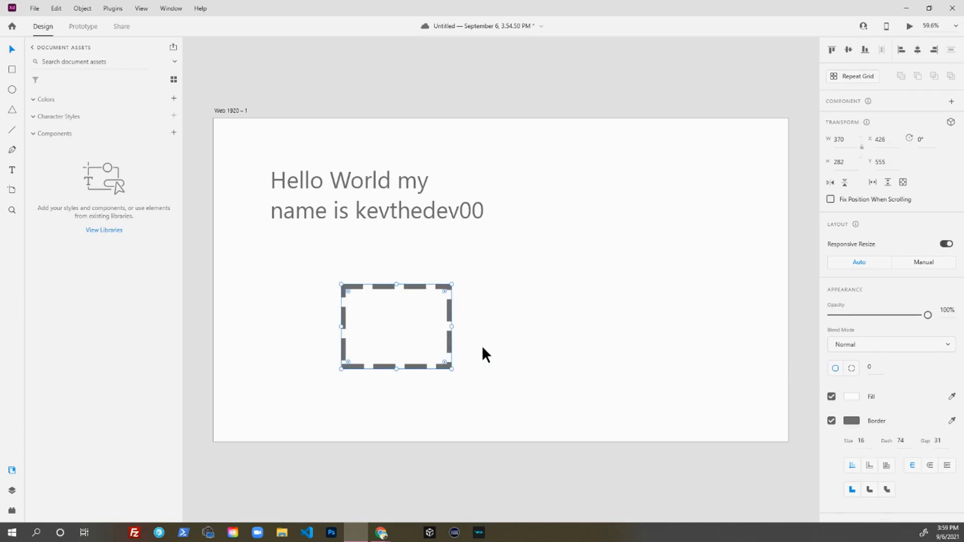
# Step: Draw a vertical line about 180 high inside the dashed rectangle, just beside its left edge
pyautogui.press('l')
pyautogui.moveTo(350, 300); pyautogui.dragTo(339, 352)
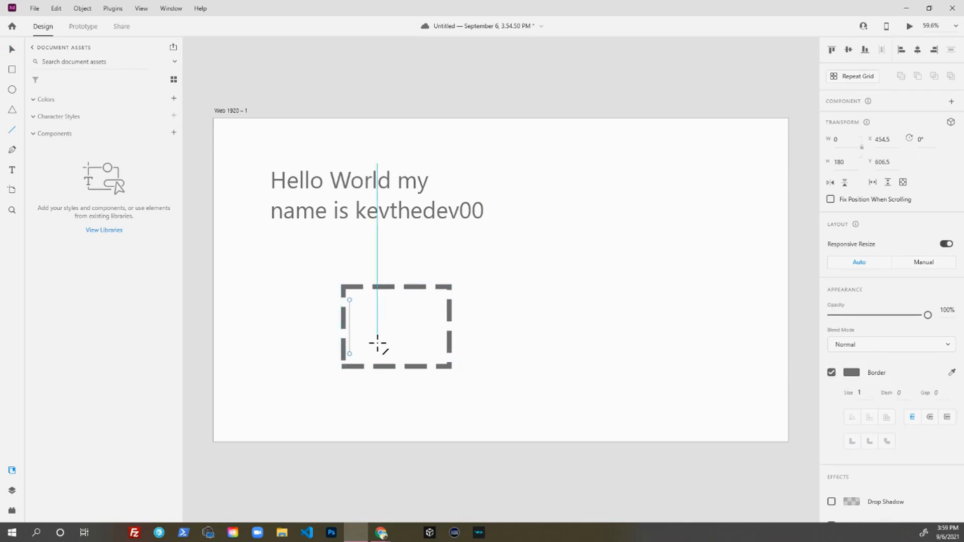
pyautogui.press('v')
pyautogui.moveTo(350, 324); pyautogui.dragTo(355, 326)
pyautogui.click(505, 329)
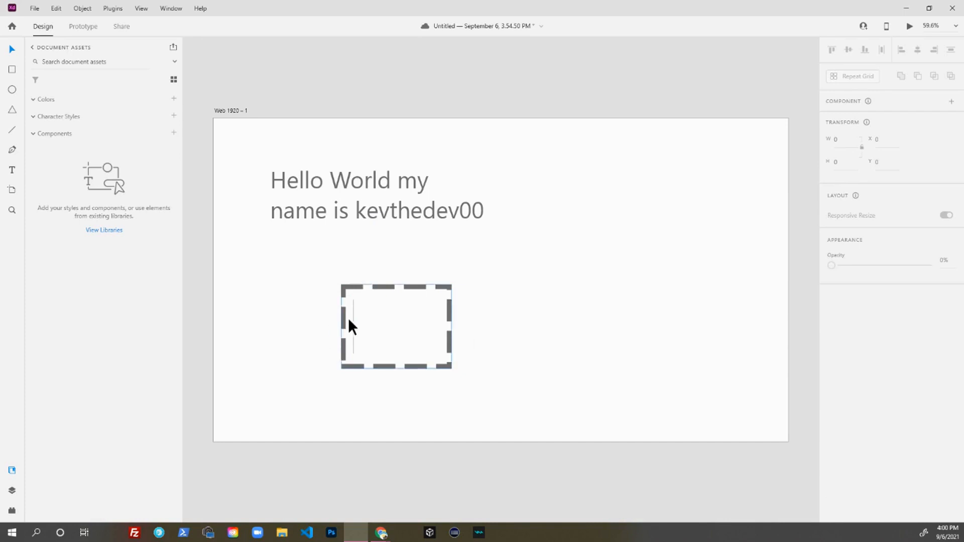
pyautogui.moveTo(323, 280); pyautogui.dragTo(442, 351)
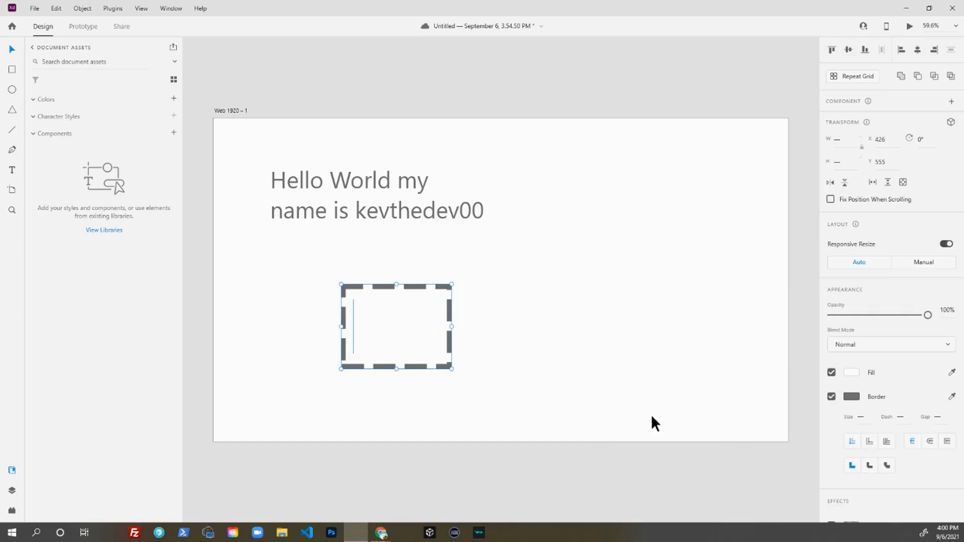
pyautogui.click(496, 349)
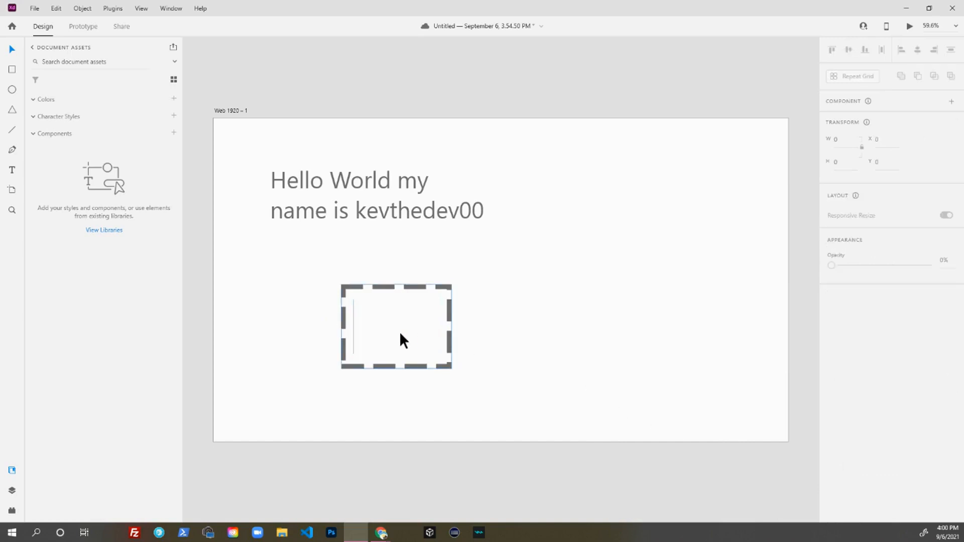
# Step: Place the vertical line right of the rectangle at about X 1013.5, Y 564, with a border size of 9 and a height of about 393.5
pyautogui.click(354, 321)
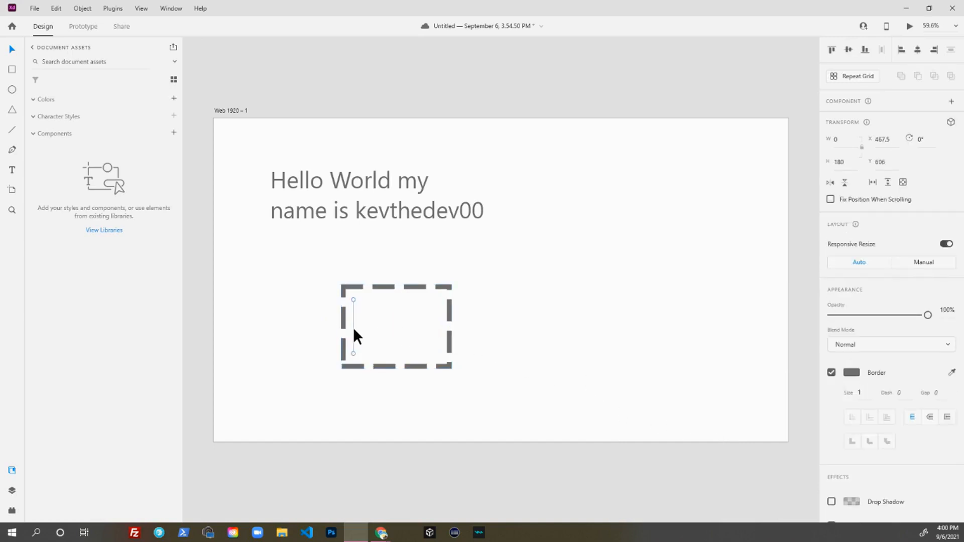
pyautogui.moveTo(353, 327); pyautogui.dragTo(517, 318)
pyautogui.moveTo(869, 390); pyautogui.dragTo(871, 343)
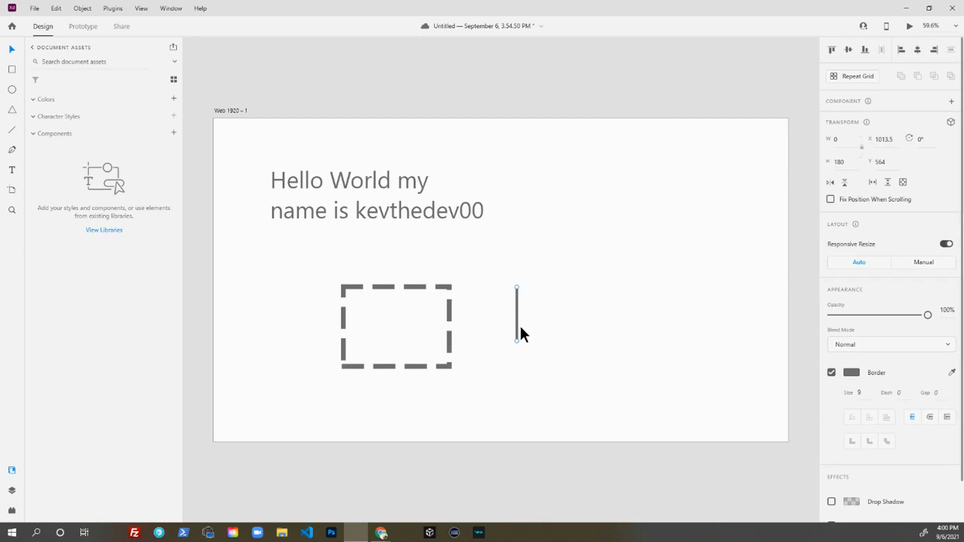
pyautogui.moveTo(516, 340); pyautogui.dragTo(518, 399)
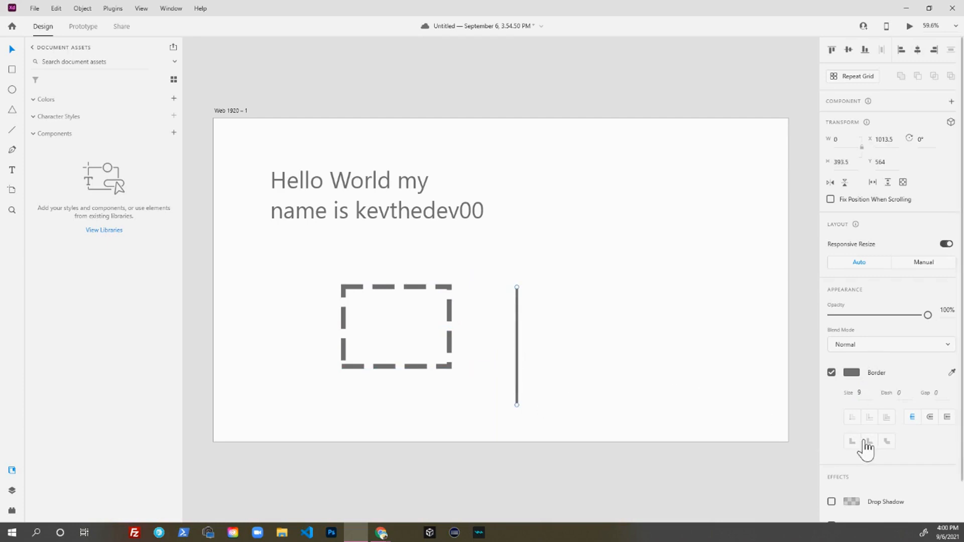
# Step: Apply a round cap to the vertical line's ends and replace it with a projecting cap
pyautogui.scroll(5, 514, 294)
pyautogui.scroll(6, 561, 287)
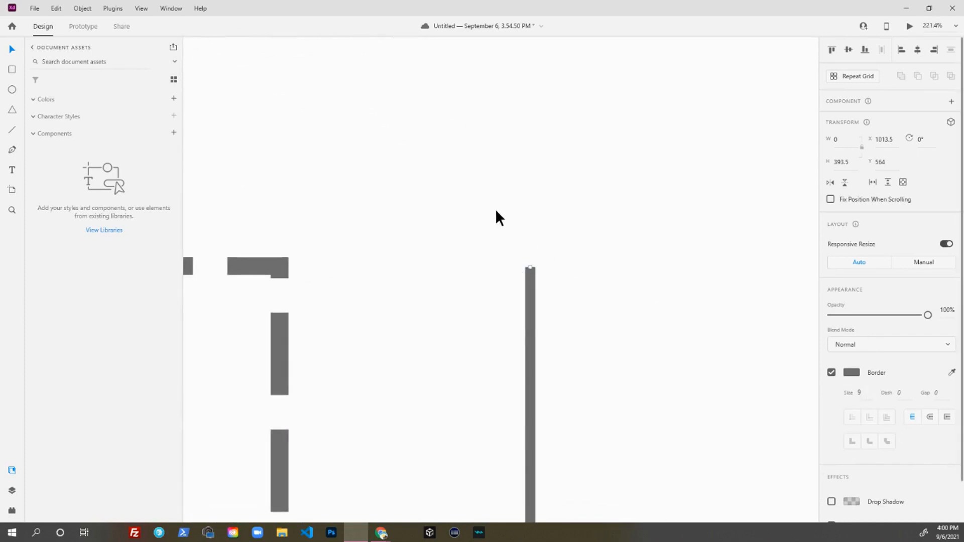
pyautogui.scroll(-8, 502, 194)
pyautogui.scroll(5, 483, 184)
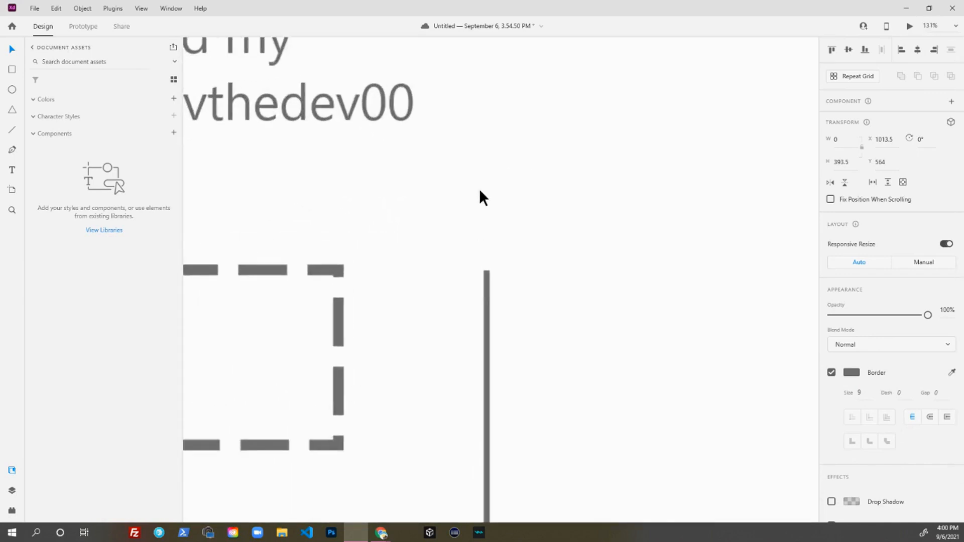
pyautogui.scroll(2, 470, 246)
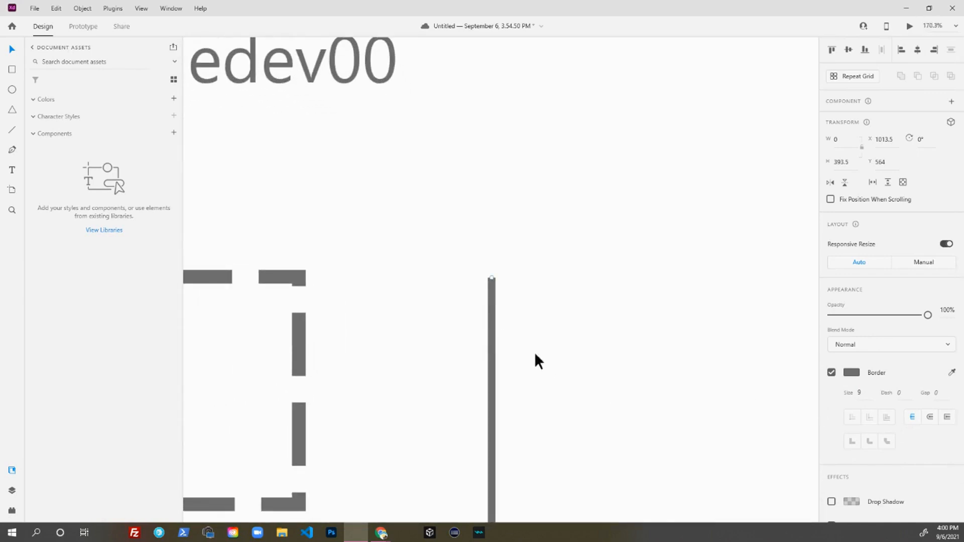
pyautogui.scroll(2, 535, 354)
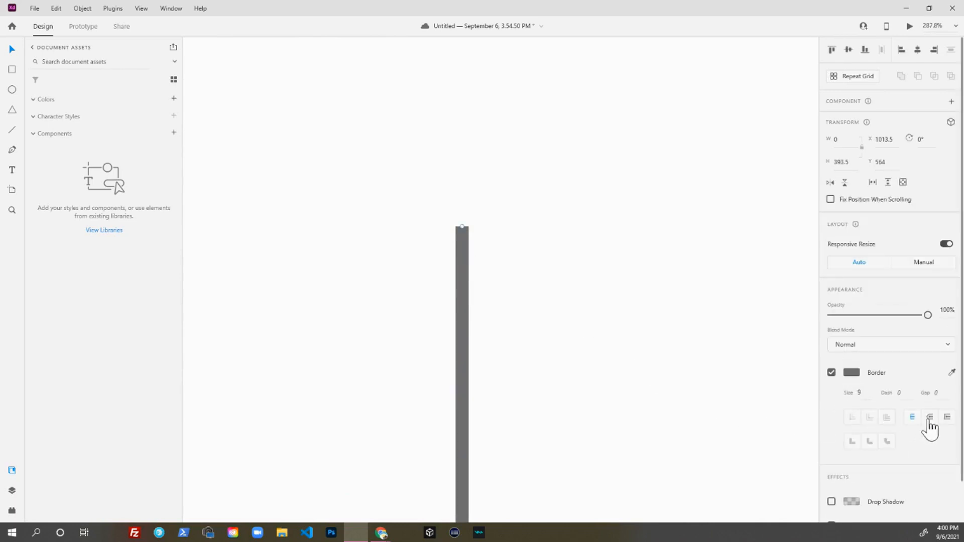
pyautogui.click(929, 417)
pyautogui.scroll(-3, 562, 315)
pyautogui.scroll(2, 501, 292)
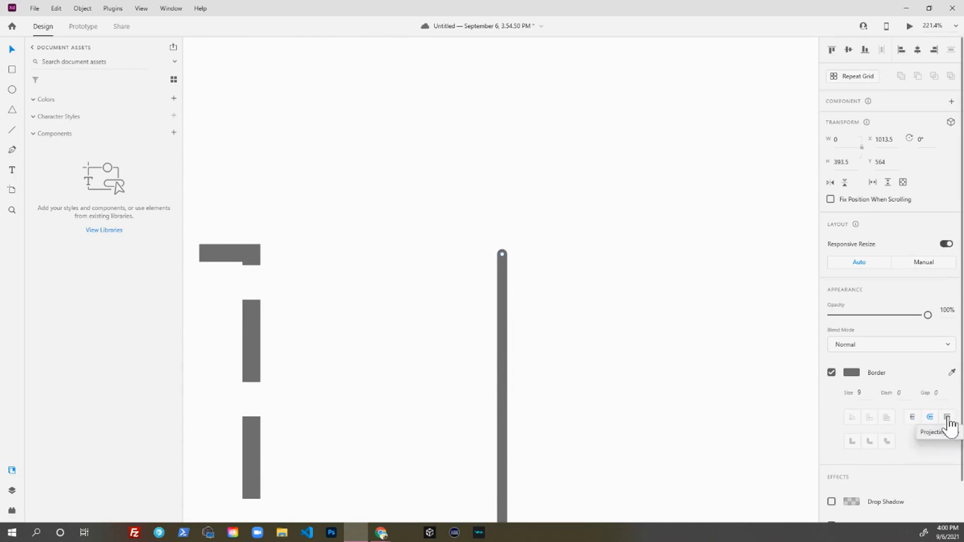
pyautogui.click(947, 418)
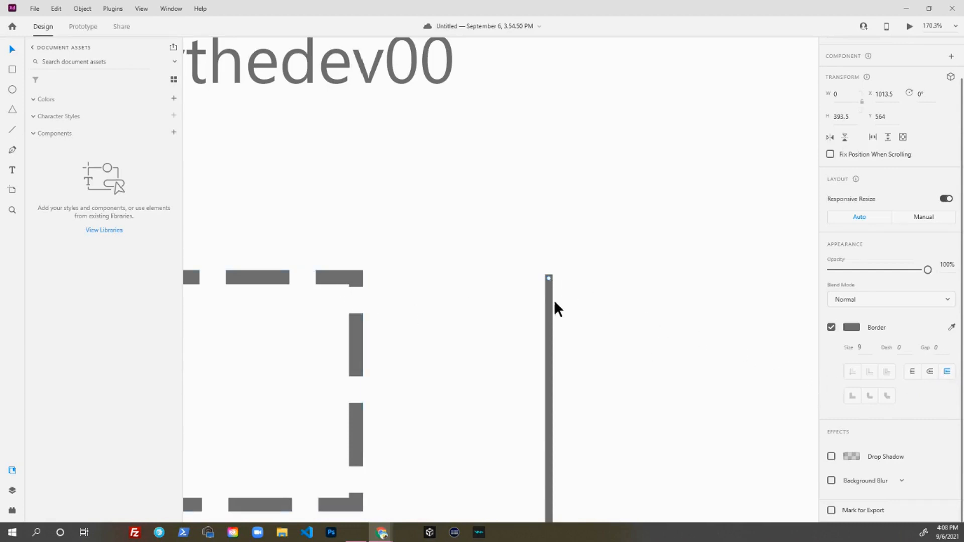
# Step: Compare inner, outer and center stroke alignment on the dashed rectangle's border, ending on outer stroke
pyautogui.click(355, 285)
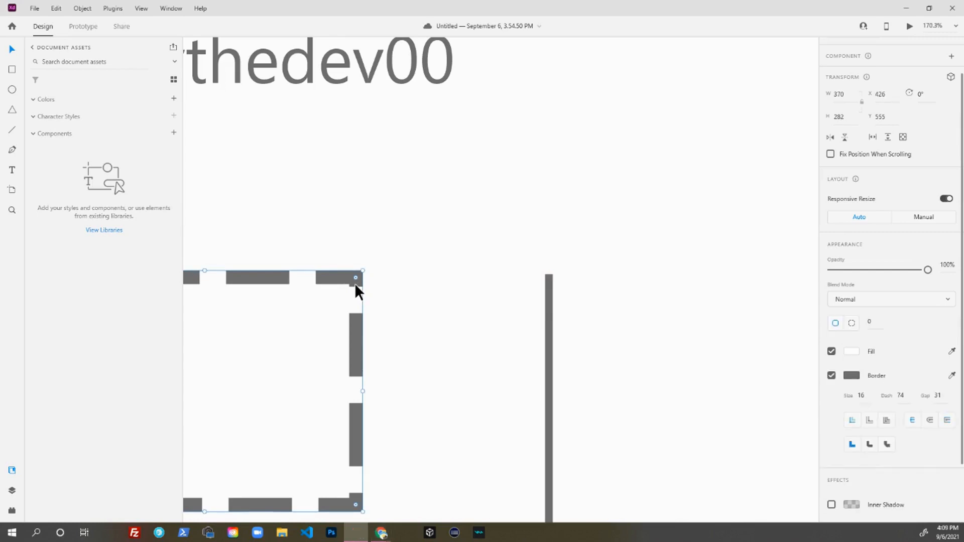
pyautogui.click(870, 421)
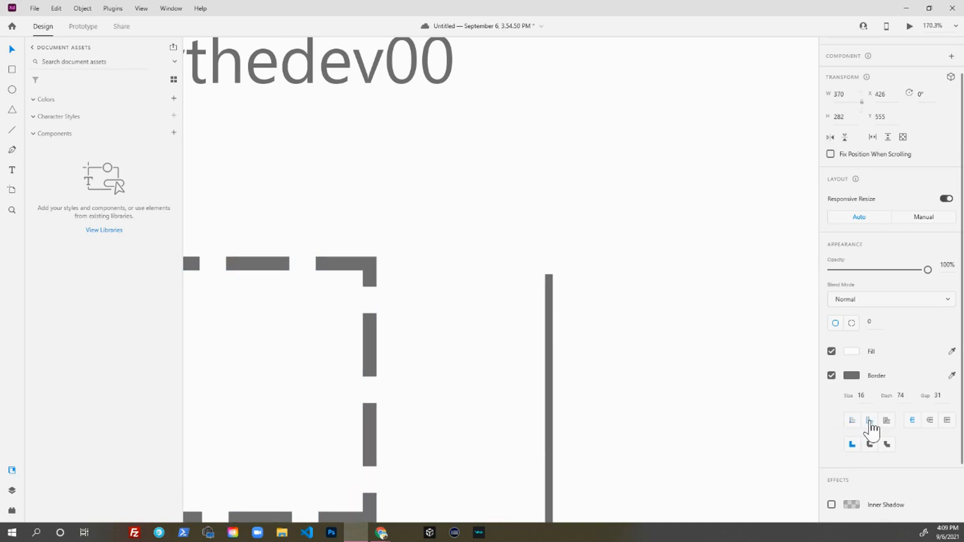
pyautogui.click(886, 422)
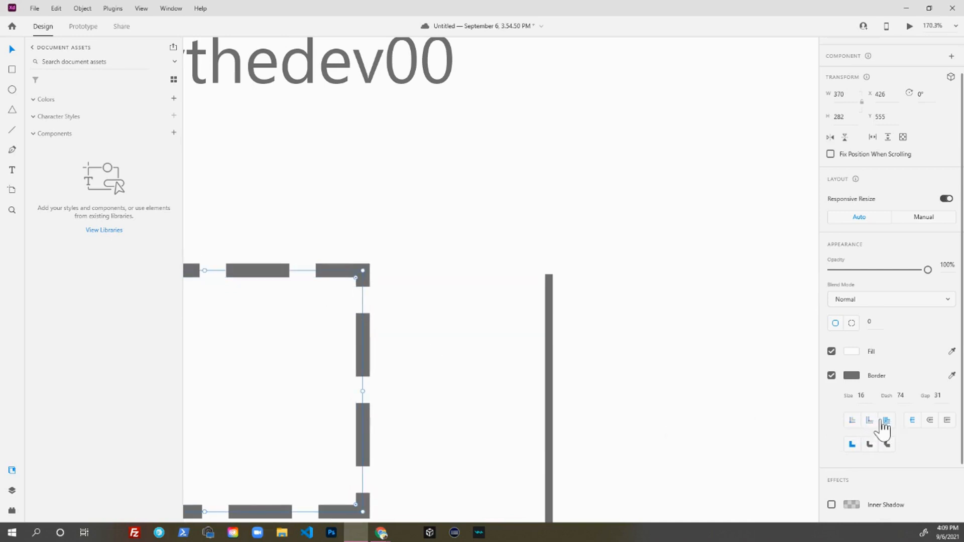
pyautogui.click(852, 421)
pyautogui.click(870, 421)
pyautogui.click(885, 422)
pyautogui.click(870, 422)
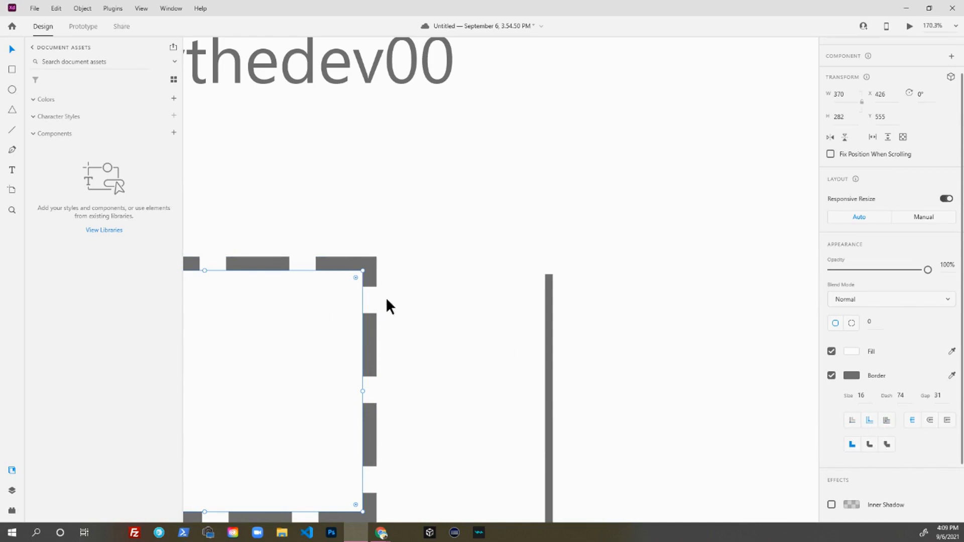
# Step: Try a round join on the dashed border's corners and settle on a bevel join
pyautogui.click(869, 446)
pyautogui.click(886, 445)
pyautogui.scroll(-2, 367, 322)
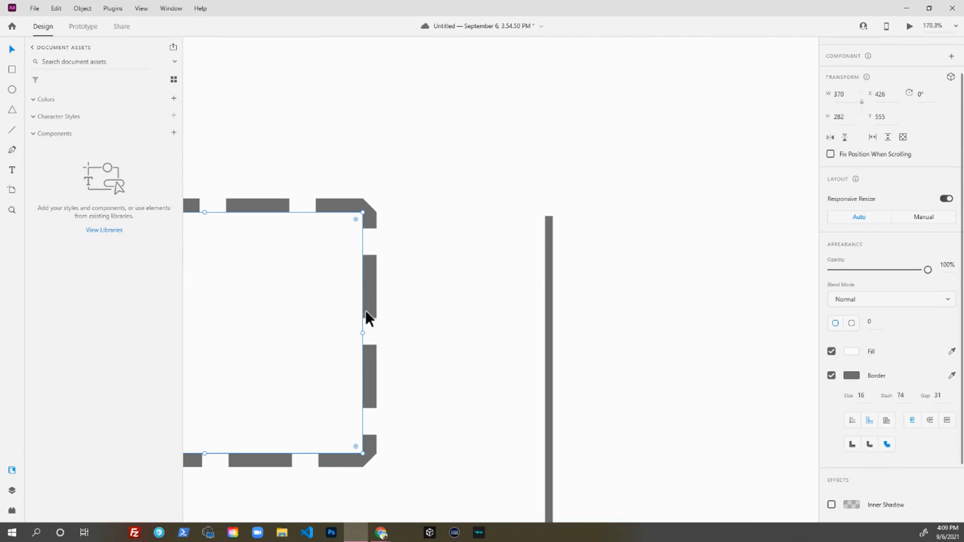
pyautogui.scroll(-3, 322, 384)
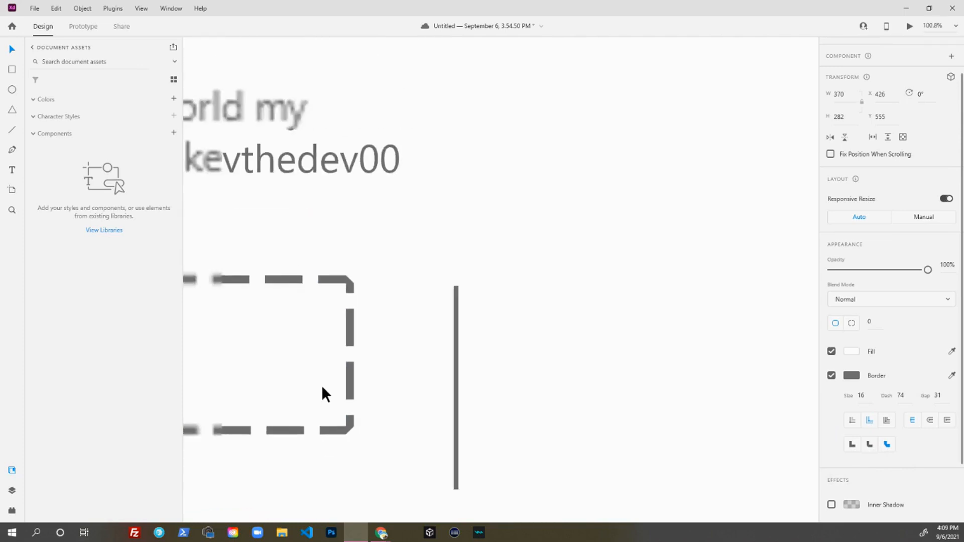
pyautogui.moveTo(400, 308); pyautogui.dragTo(523, 311)
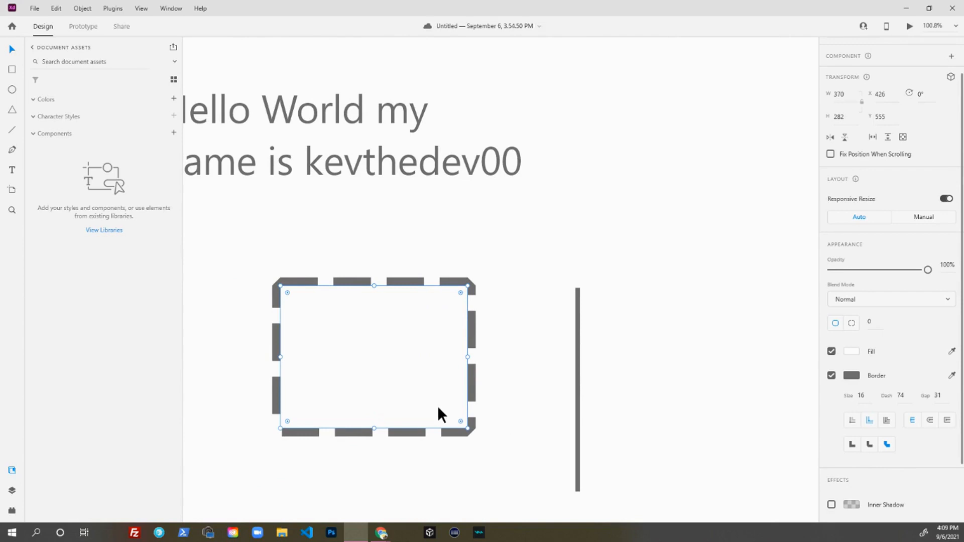
# Step: Turn on the Inner Shadow effect for the dashed rectangle
pyautogui.scroll(-1, 440, 407)
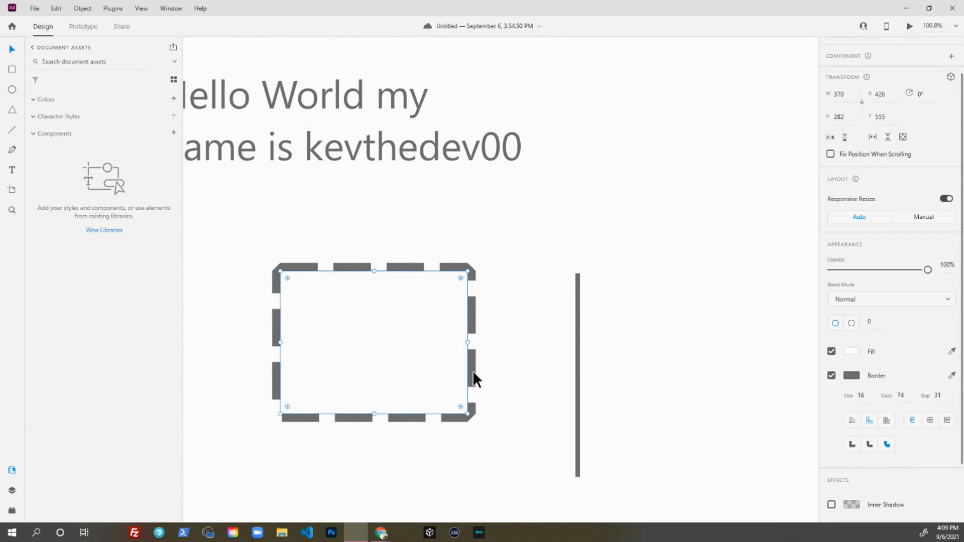
pyautogui.scroll(-2, 720, 447)
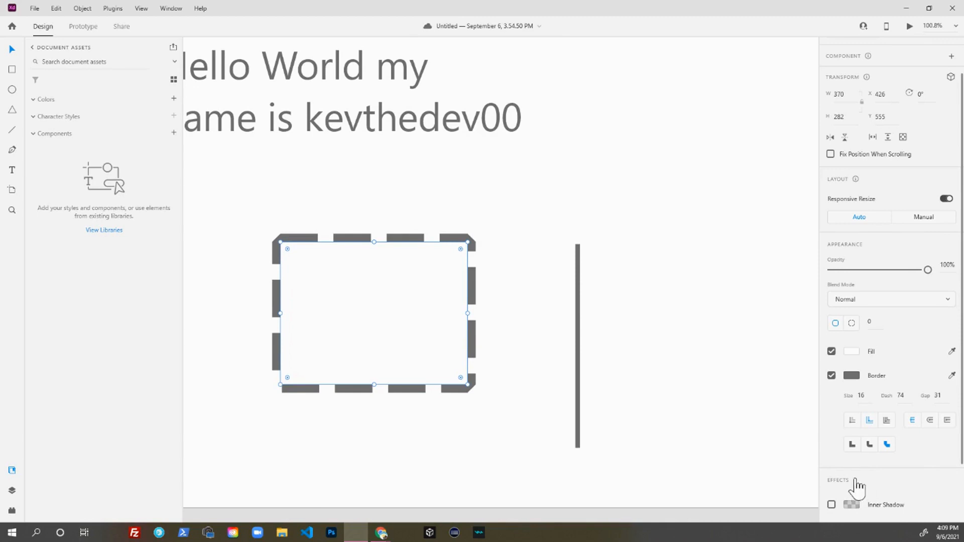
pyautogui.scroll(-3, 853, 497)
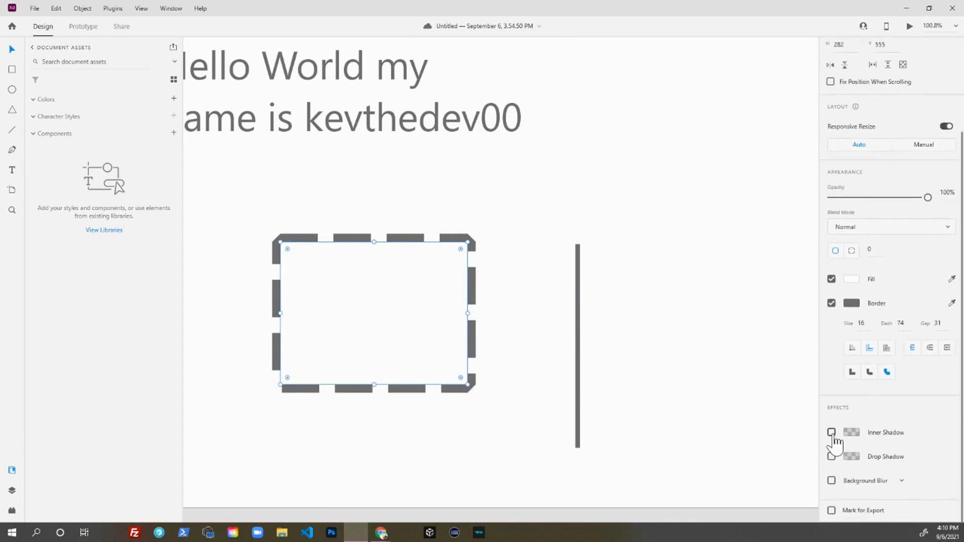
pyautogui.click(832, 432)
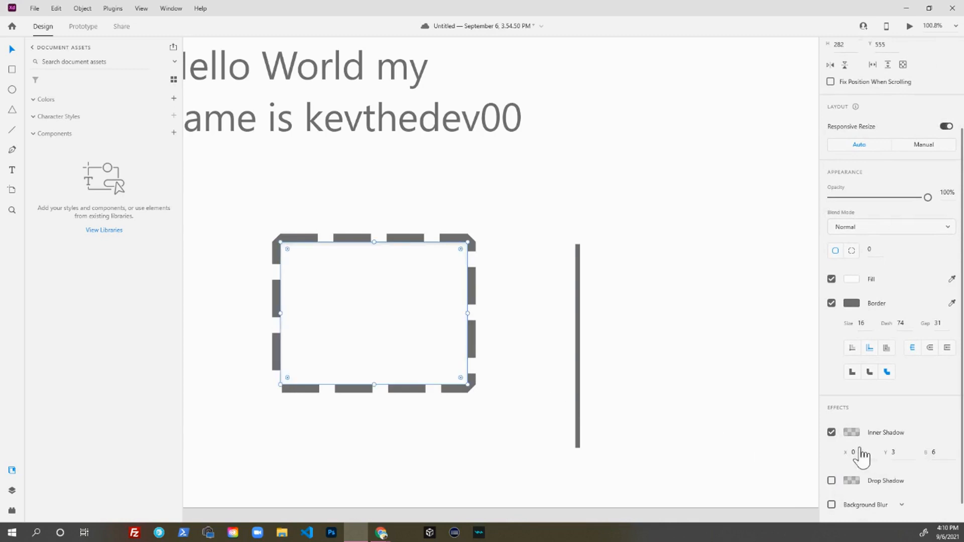
# Step: Try an X offset of 87 on the rectangle's inner shadow, undo the shadow adjustments and deselect the rectangle
pyautogui.moveTo(865, 451); pyautogui.dragTo(878, 351)
pyautogui.scroll(3, 305, 331)
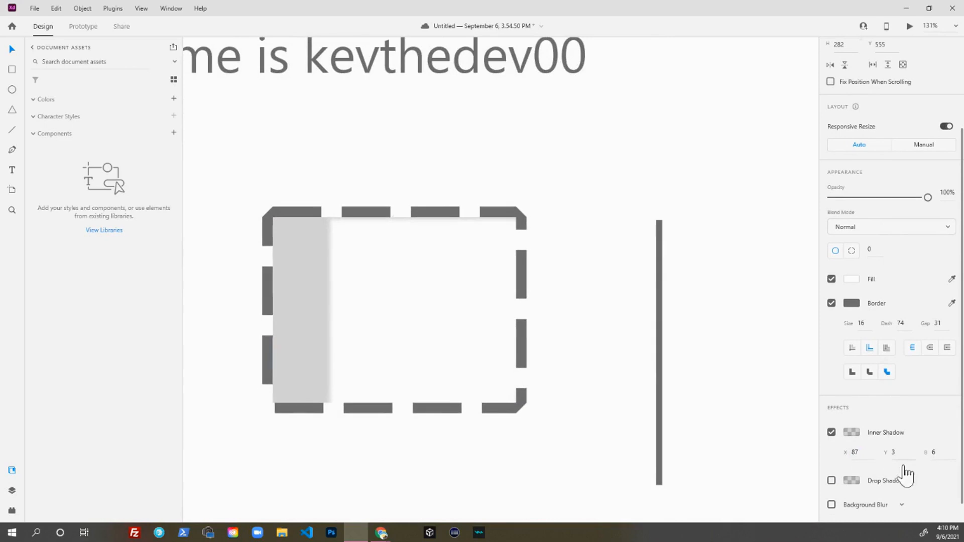
pyautogui.moveTo(908, 464); pyautogui.dragTo(945, 482)
pyautogui.hotkey('ctrl', 'z')
pyautogui.hotkey('ctrl', 'z')
pyautogui.hotkey('ctrl', 'z')
pyautogui.hotkey('ctrl', 'z')
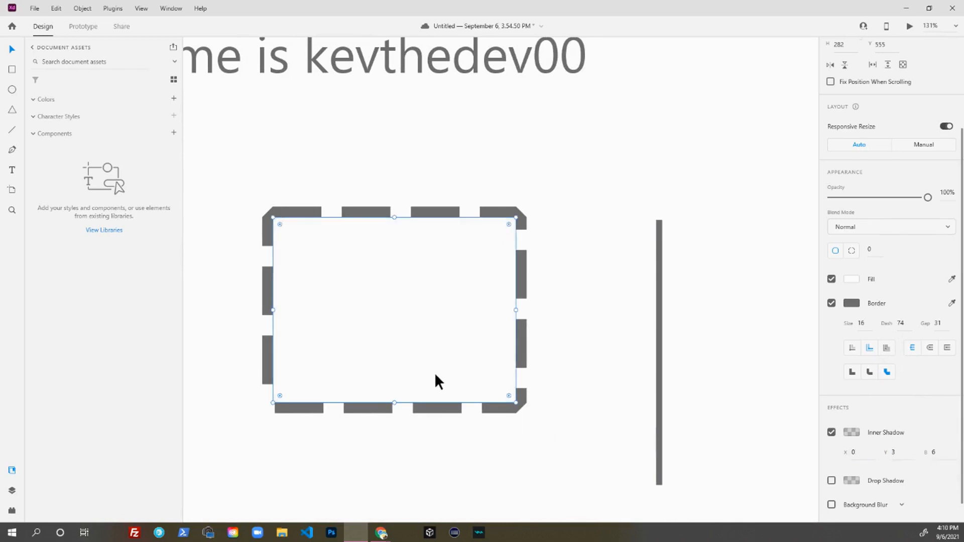
pyautogui.scroll(-5, 400, 422)
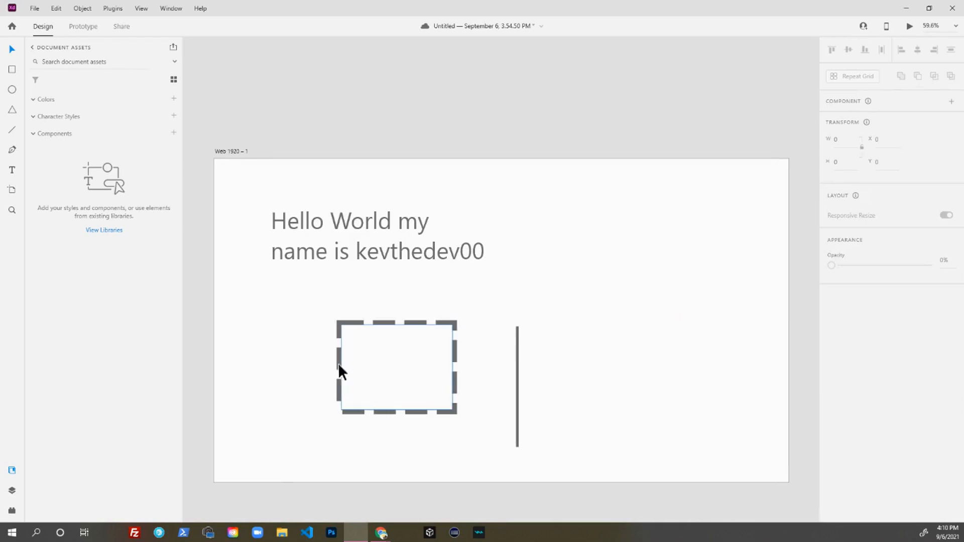
# Step: Delete the dashed rectangle and vertical line, and draw a new rectangle about 362 by 240 below the text
pyautogui.moveTo(505, 398); pyautogui.dragTo(564, 413)
pyautogui.press('Delete')
pyautogui.press('r')
pyautogui.moveTo(387, 356); pyautogui.dragTo(496, 428)
pyautogui.click(575, 404)
pyautogui.click(459, 396)
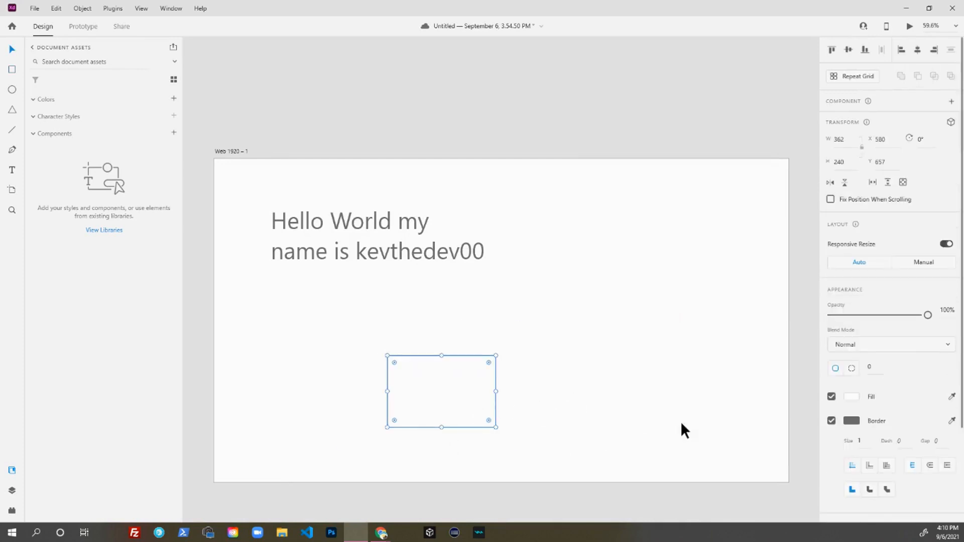
# Step: Remove the new rectangle's border and give it a solid blue fill
pyautogui.click(833, 421)
pyautogui.click(851, 397)
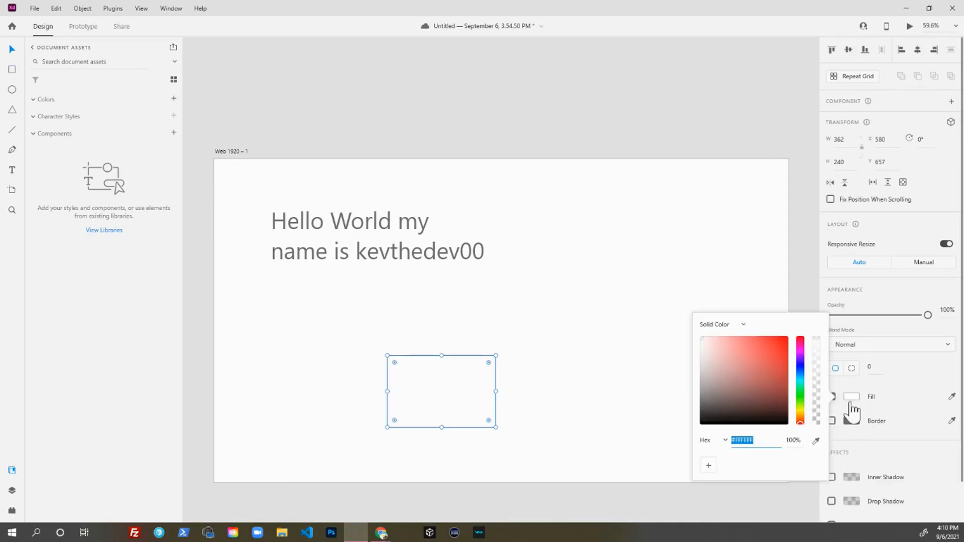
pyautogui.click(800, 366)
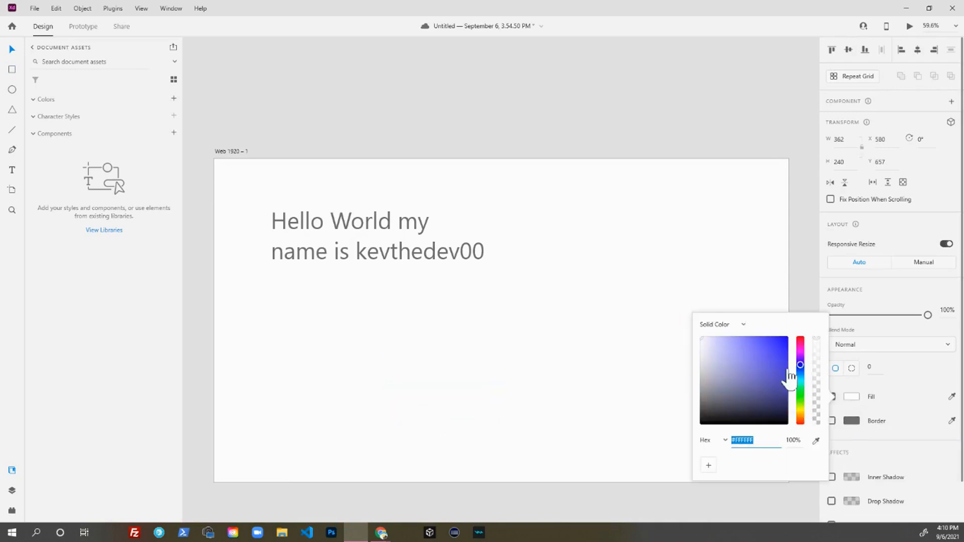
pyautogui.click(746, 354)
pyautogui.click(508, 368)
pyautogui.click(465, 405)
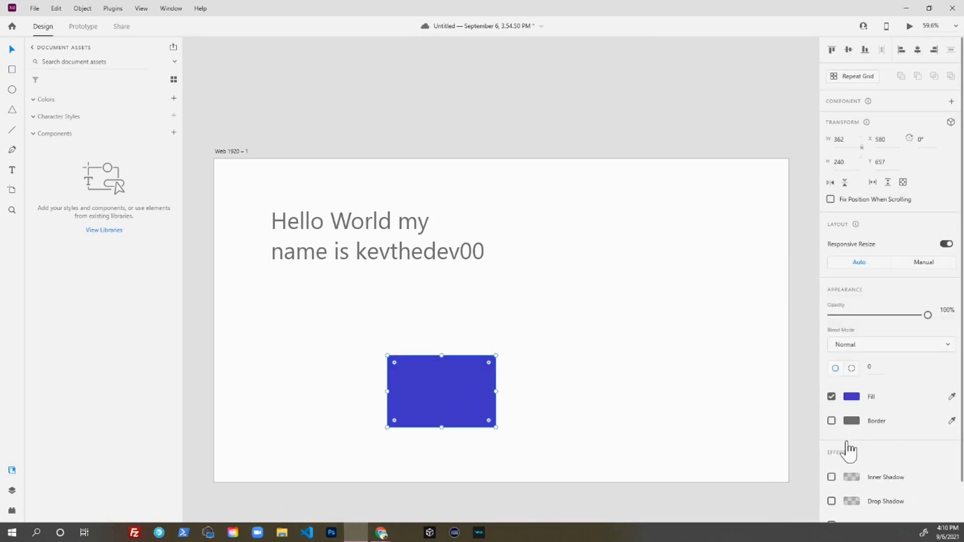
# Step: Turn on Inner Shadow for the blue rectangle with an X offset of 27 and a Y offset of -33
pyautogui.scroll(-1, 853, 444)
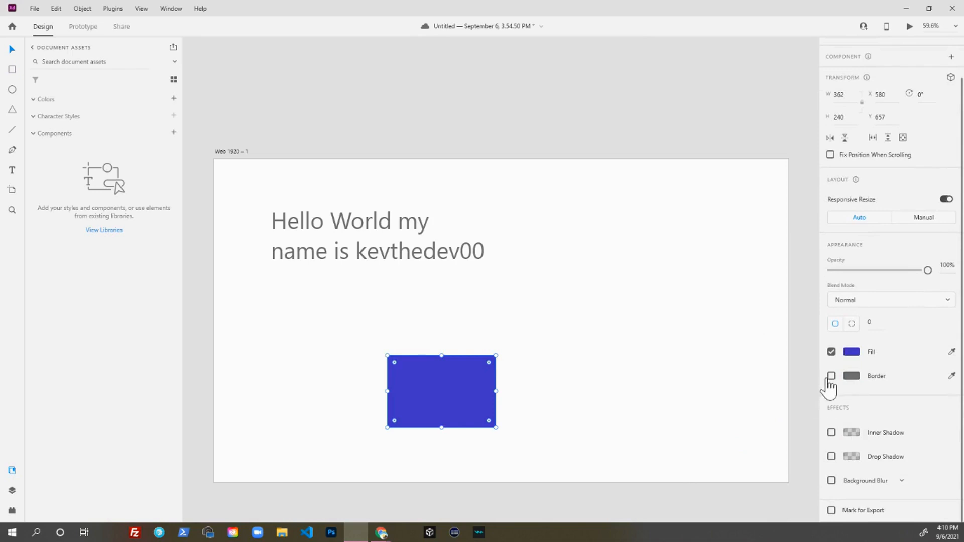
pyautogui.click(831, 433)
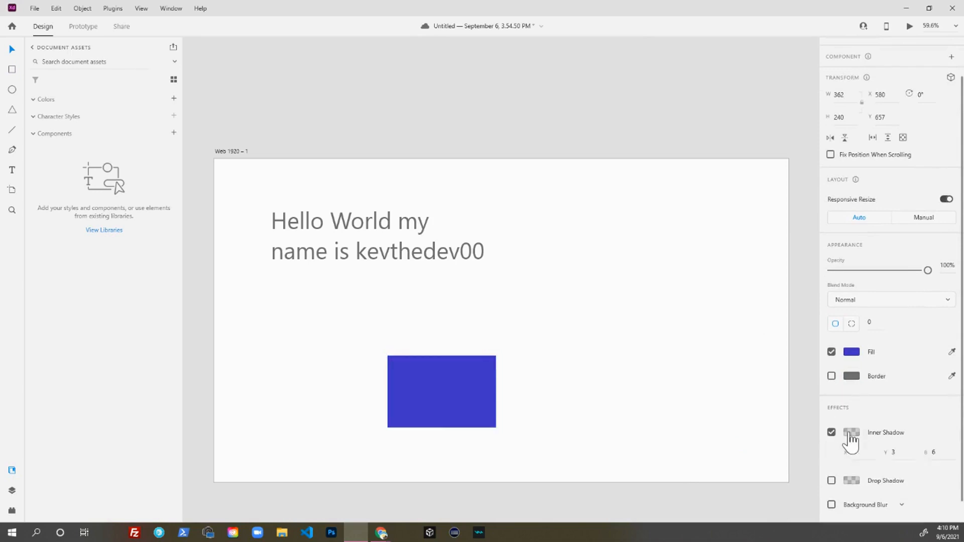
pyautogui.click(863, 452)
pyautogui.write('27')
pyautogui.press('Return')
pyautogui.click(899, 452)
pyautogui.write('-32')
pyautogui.press('Return')
pyautogui.scroll(5, 411, 410)
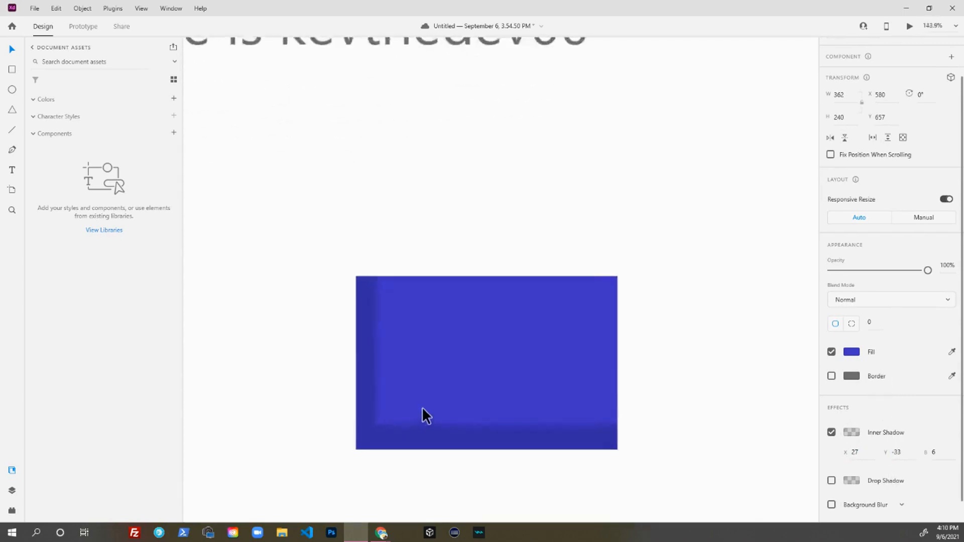
# Step: Readjust the inner shadow's Y offset and turn the Inner Shadow effect off
pyautogui.click(907, 452)
pyautogui.write('-23')
pyautogui.press('Return')
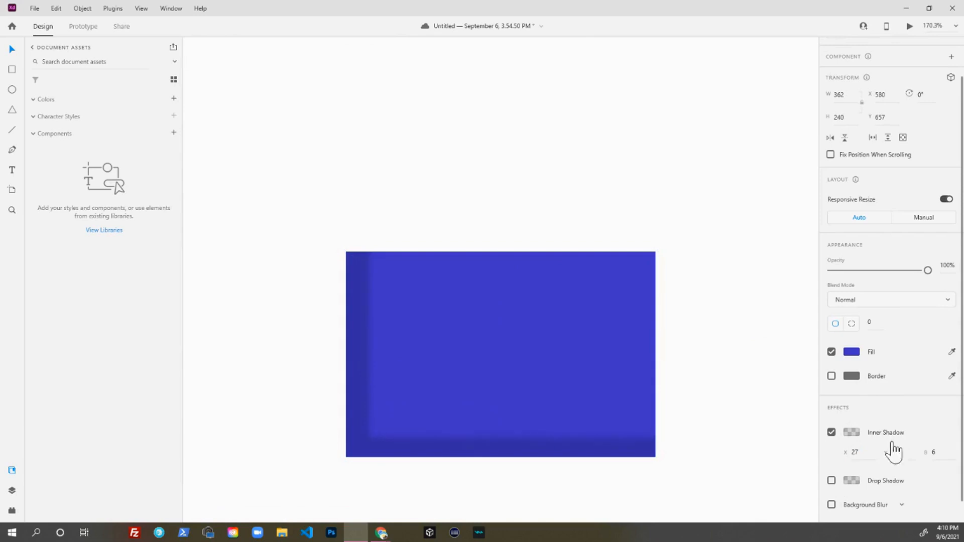
pyautogui.click(832, 433)
# Step: Turn on Drop Shadow for the blue rectangle with X offset 18, Y offset 23 and blur 14
pyautogui.click(831, 457)
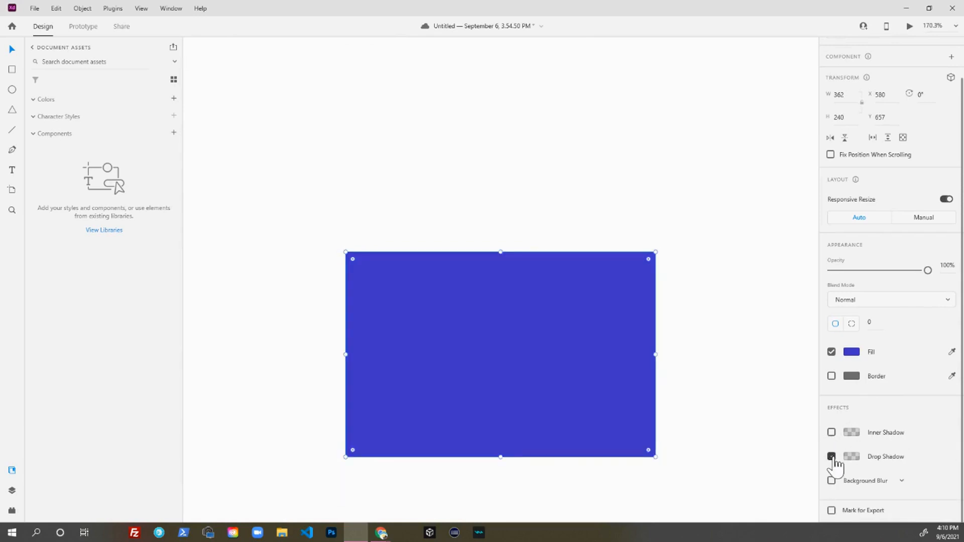
pyautogui.moveTo(867, 478); pyautogui.dragTo(853, 427)
pyautogui.moveTo(905, 482); pyautogui.dragTo(889, 426)
pyautogui.scroll(-3, 697, 440)
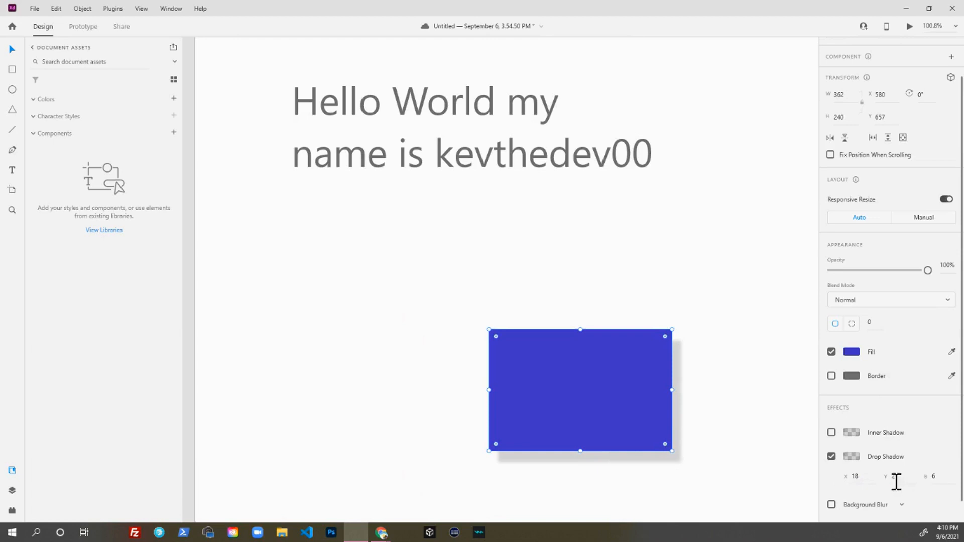
pyautogui.moveTo(935, 474); pyautogui.dragTo(931, 441)
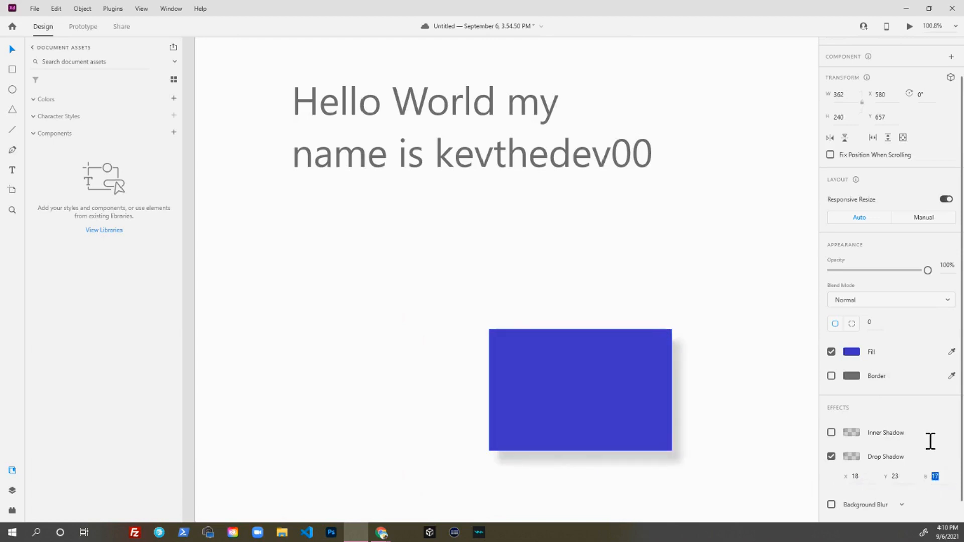
pyautogui.moveTo(937, 479); pyautogui.dragTo(921, 438)
# Step: Set the drop shadow's X and Y offsets to 4 and its blur to 0
pyautogui.click(865, 477)
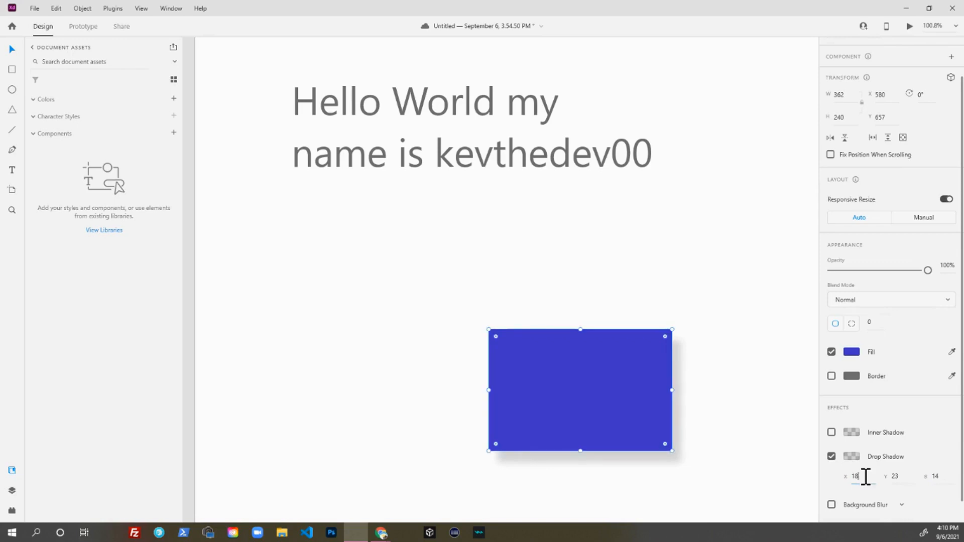
pyautogui.press('BackSpace')
pyautogui.press('BackSpace')
pyautogui.write('4')
pyautogui.moveTo(907, 475); pyautogui.dragTo(892, 478)
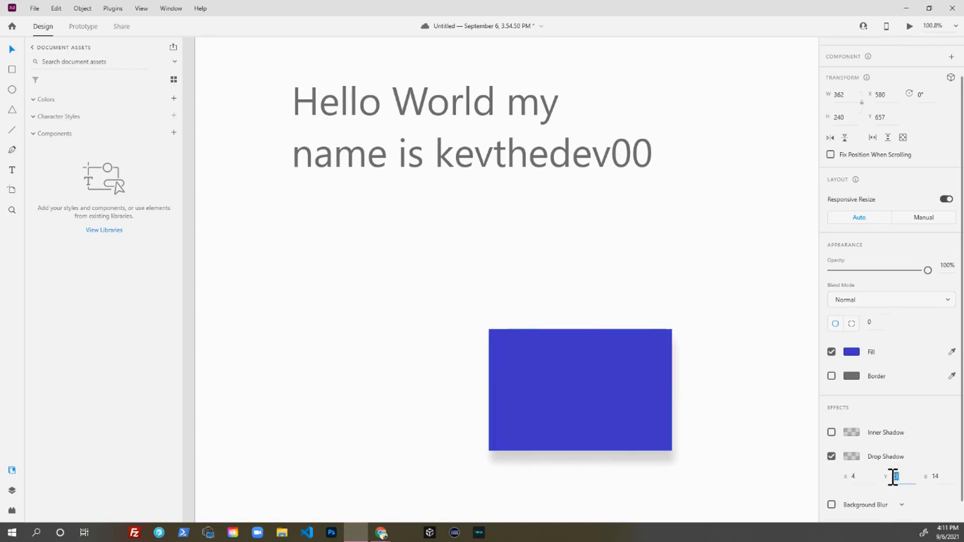
pyautogui.press('Return')
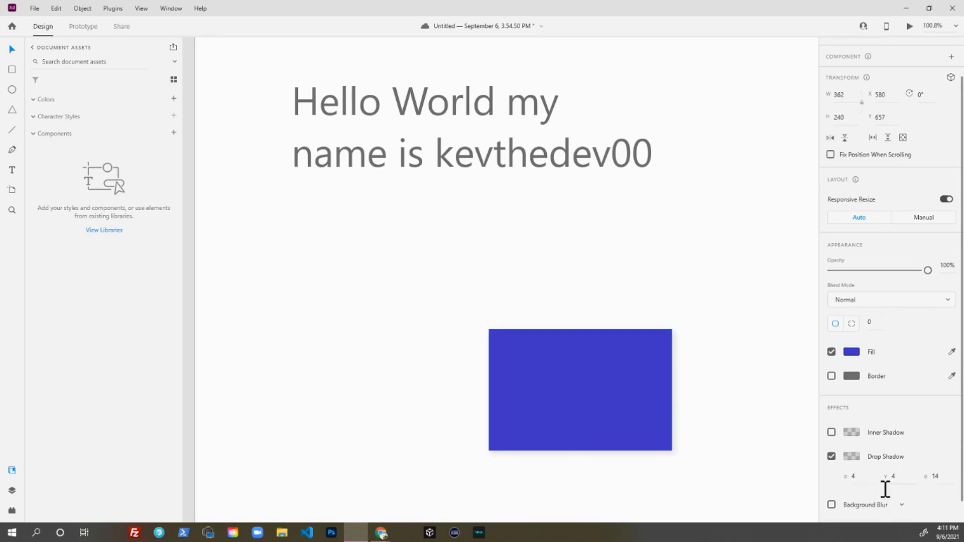
pyautogui.click(940, 478)
pyautogui.write('0')
pyautogui.press('Return')
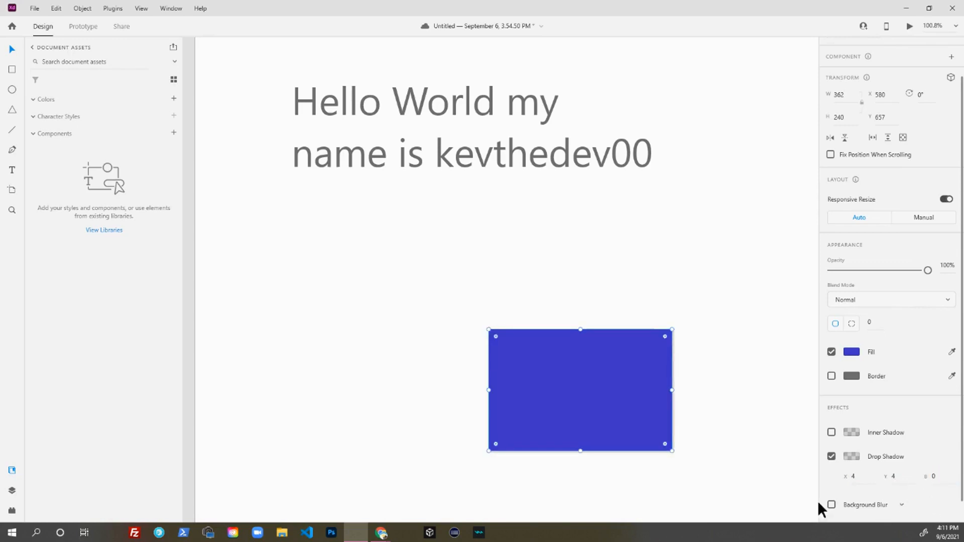
# Step: Soften the rectangle's drop shadow by setting its blur to 10
pyautogui.scroll(5, 713, 482)
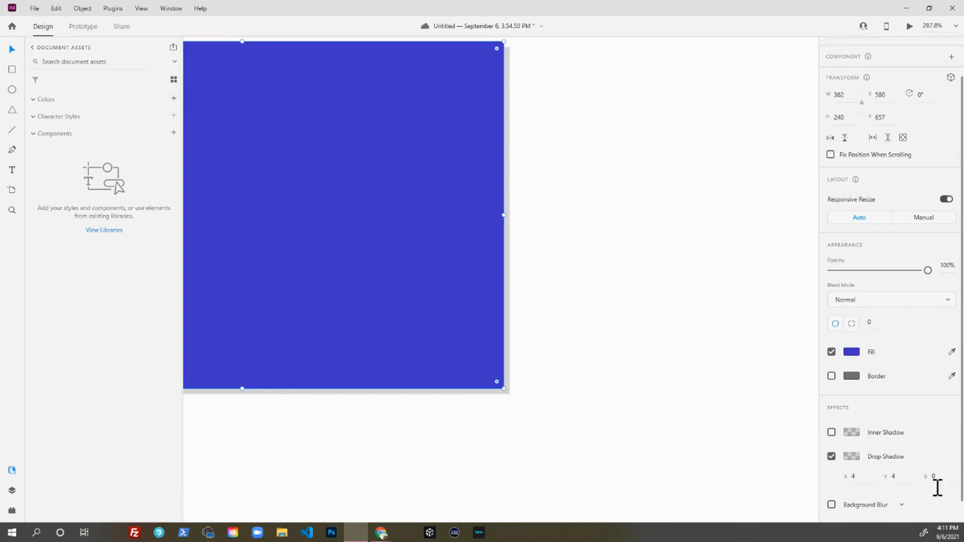
pyautogui.click(943, 474)
pyautogui.press('Down')
pyautogui.click(943, 477)
pyautogui.press('Return')
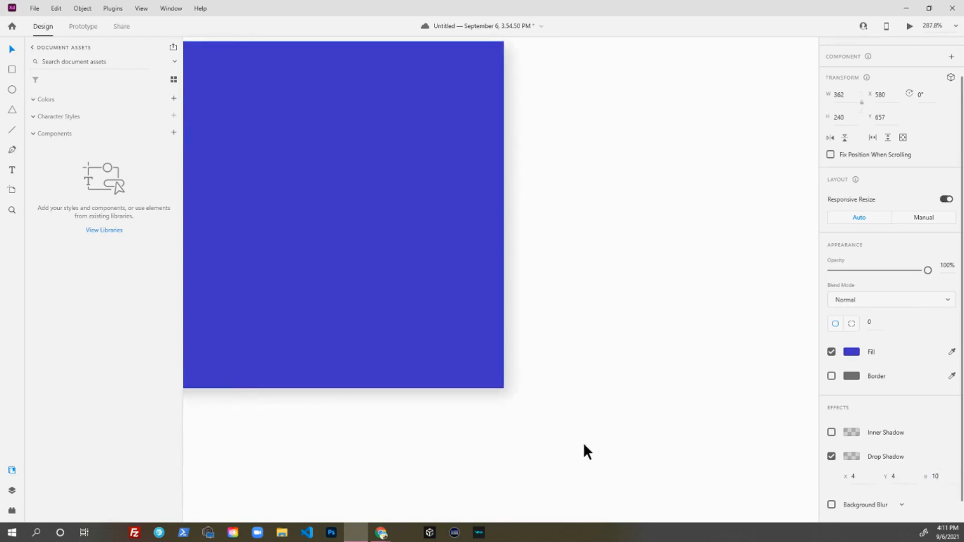
# Step: Reduce the drop shadow's X and Y offsets to 3, then deselect and reselect the rectangle
pyautogui.scroll(-5, 535, 423)
pyautogui.moveTo(467, 442); pyautogui.dragTo(551, 442)
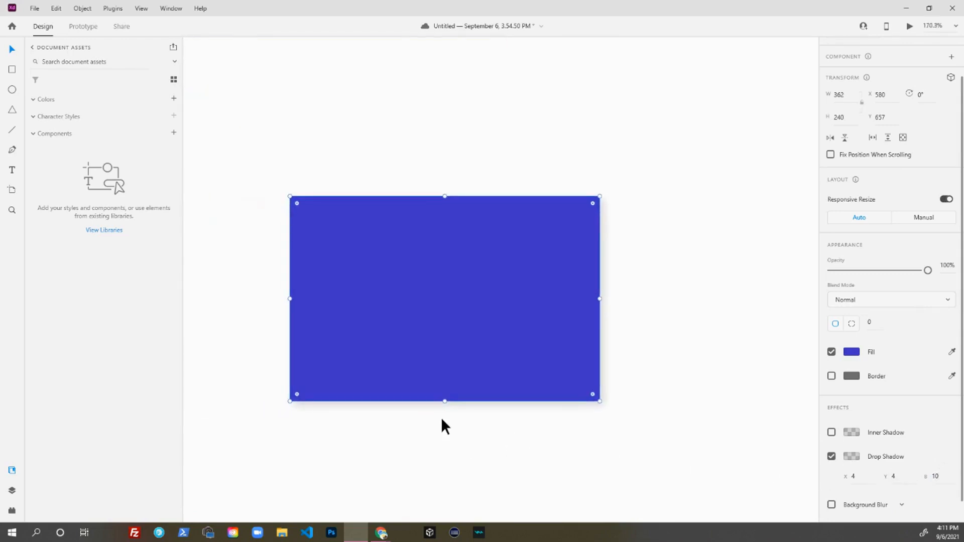
pyautogui.scroll(2, 496, 420)
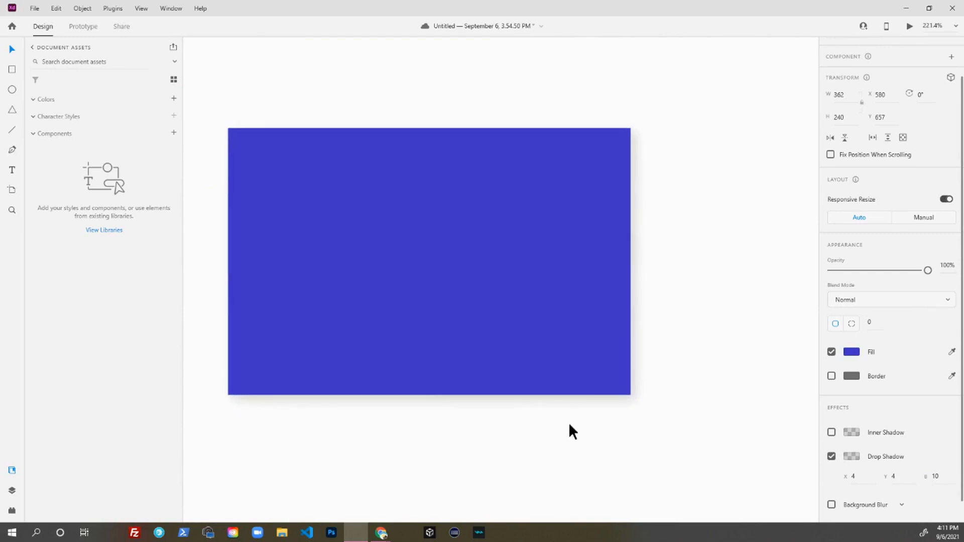
pyautogui.click(868, 482)
pyautogui.write('3')
pyautogui.press('Tab')
pyautogui.click(656, 451)
pyautogui.click(563, 386)
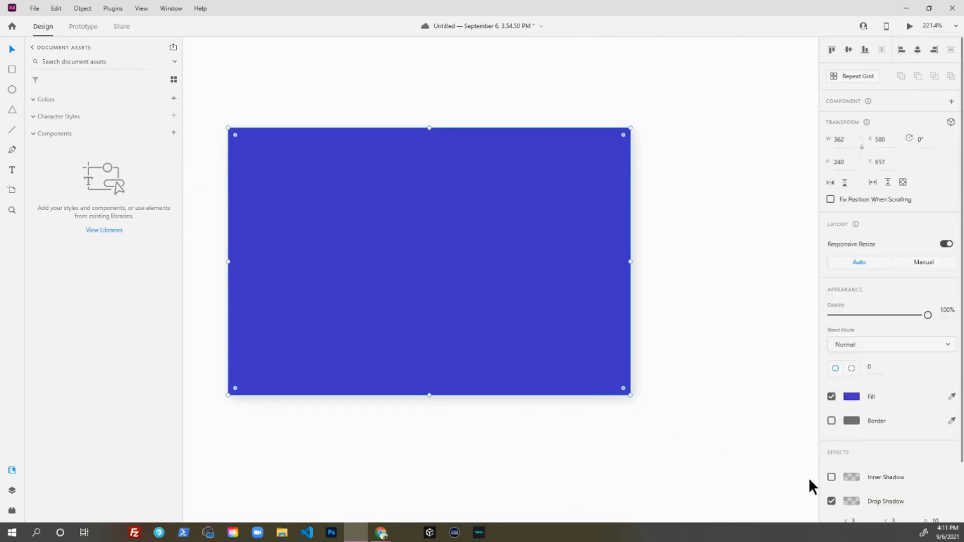
# Step: Try the Background Blur effect on the blue rectangle and turn it off again
pyautogui.scroll(-1, 808, 477)
pyautogui.scroll(-3, 861, 485)
pyautogui.click(831, 480)
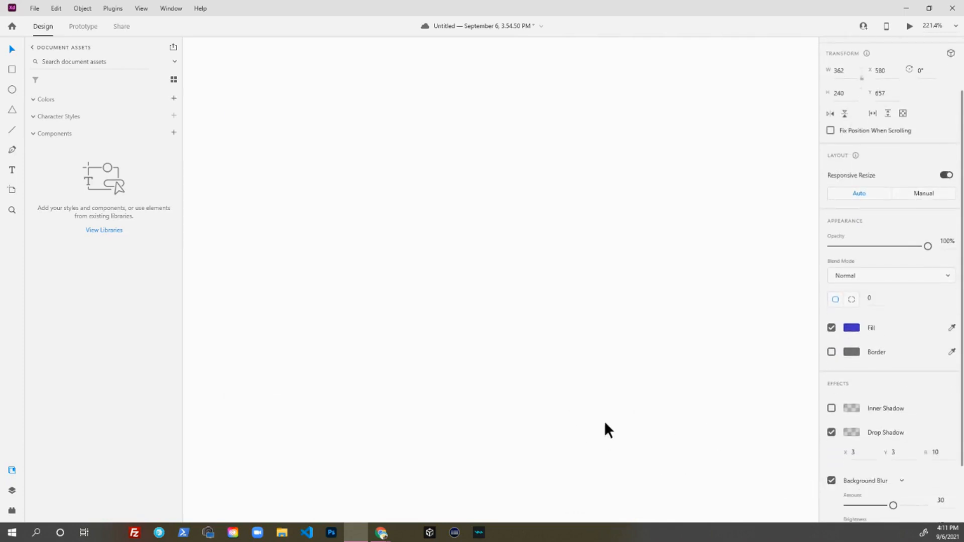
pyautogui.scroll(-3, 872, 493)
pyautogui.scroll(-1, 634, 366)
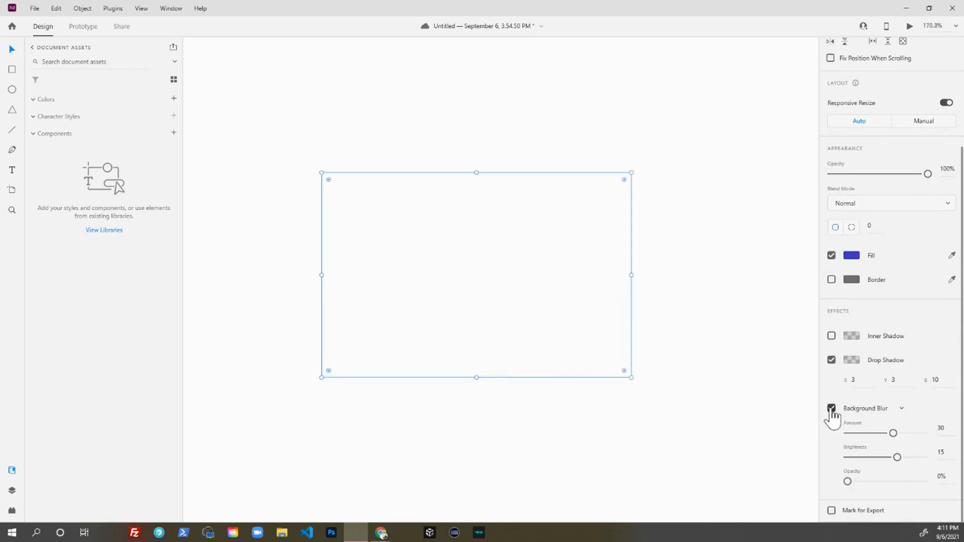
pyautogui.click(832, 409)
# Step: Change the blur type to Object Blur, enable it on the rectangle and set its amount to 6
pyautogui.click(865, 482)
pyautogui.click(876, 499)
pyautogui.click(832, 481)
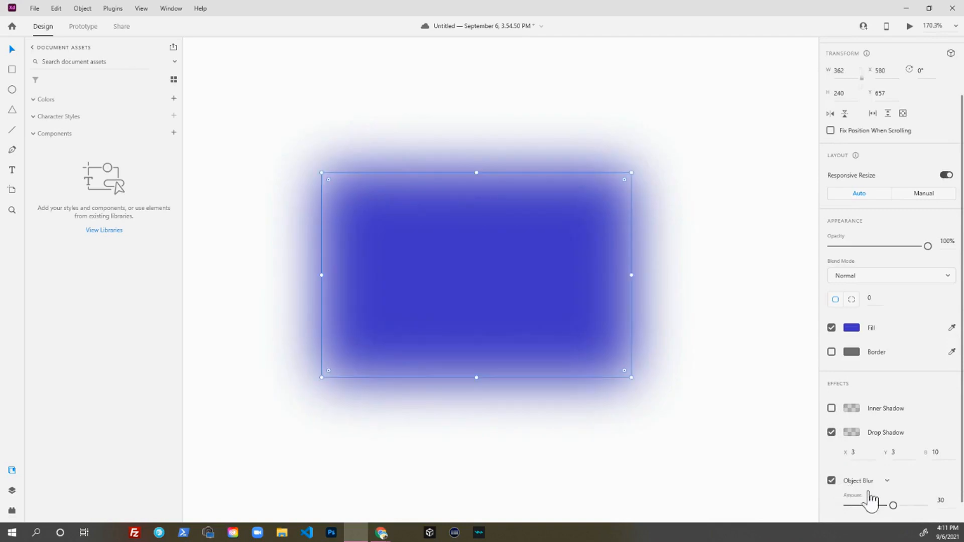
pyautogui.moveTo(893, 506); pyautogui.dragTo(860, 509)
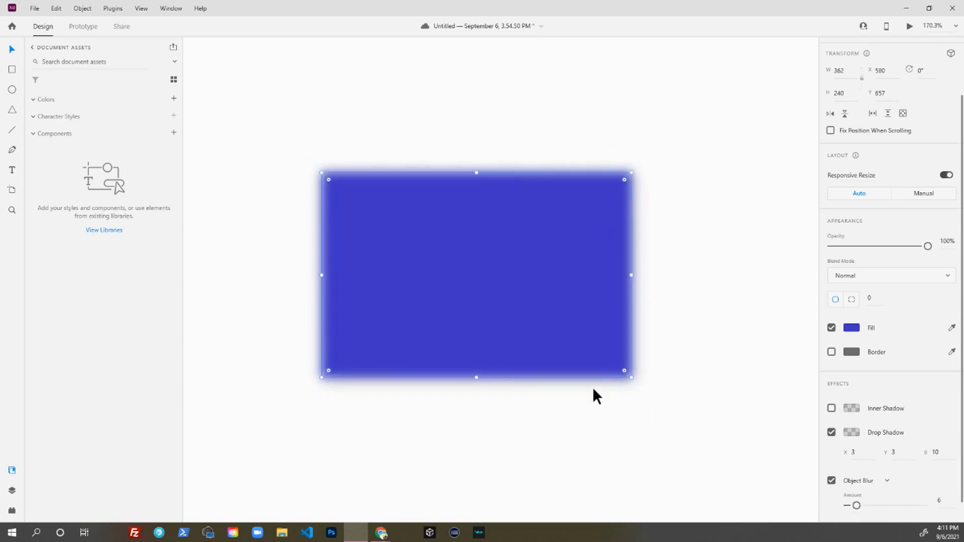
pyautogui.scroll(-5, 501, 379)
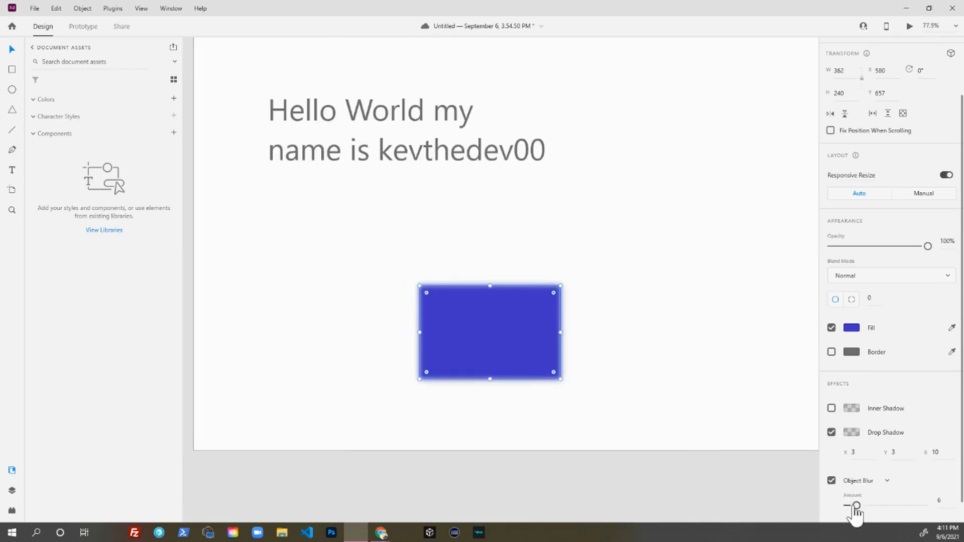
pyautogui.moveTo(856, 512)
pyautogui.mouseDown()
pyautogui.moveTo(849, 508)
pyautogui.moveTo(867, 510)
pyautogui.moveTo(854, 509)
pyautogui.mouseUp()
pyautogui.scroll(-1, 586, 404)
pyautogui.click(589, 394)
pyautogui.click(537, 346)
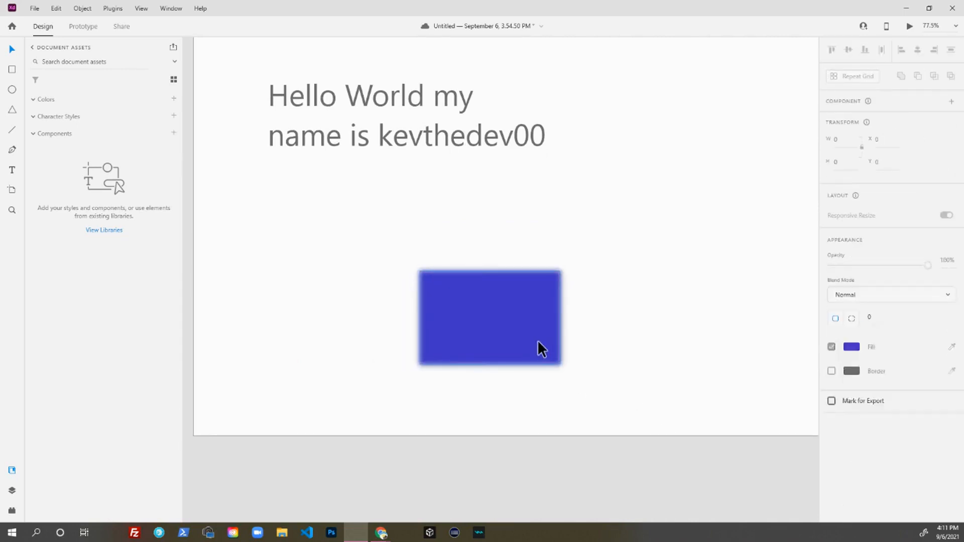
# Step: Open the export settings for the selected blue rectangle and review the available file formats, keeping PNG
pyautogui.scroll(-2, 861, 465)
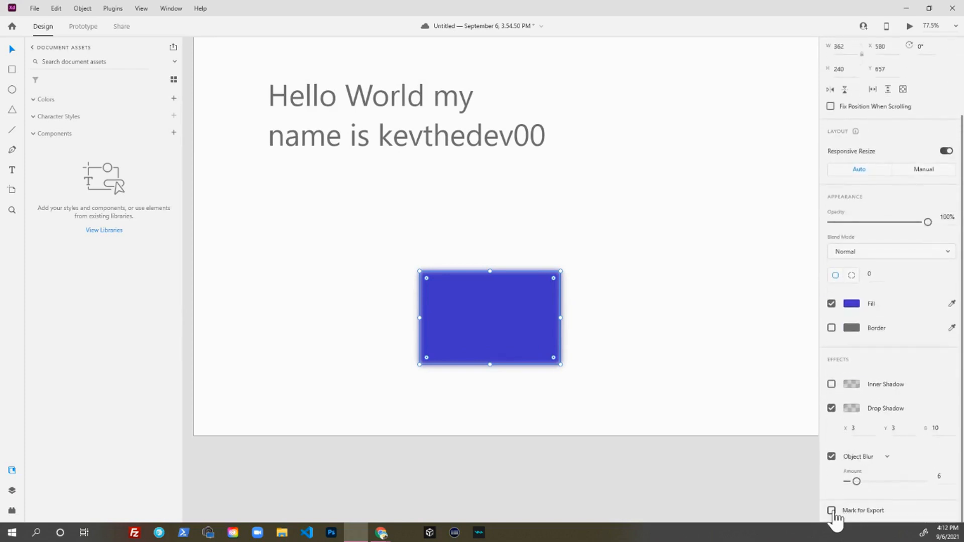
pyautogui.click(650, 275)
pyautogui.scroll(-4, 455, 274)
pyautogui.click(475, 301)
pyautogui.click(431, 207)
pyautogui.click(482, 305)
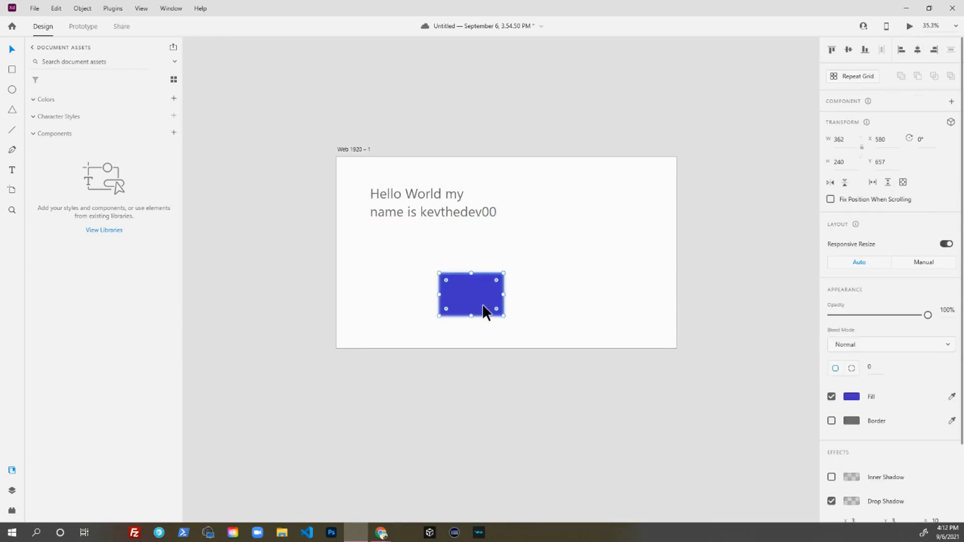
pyautogui.hotkey('ctrl', 'e')
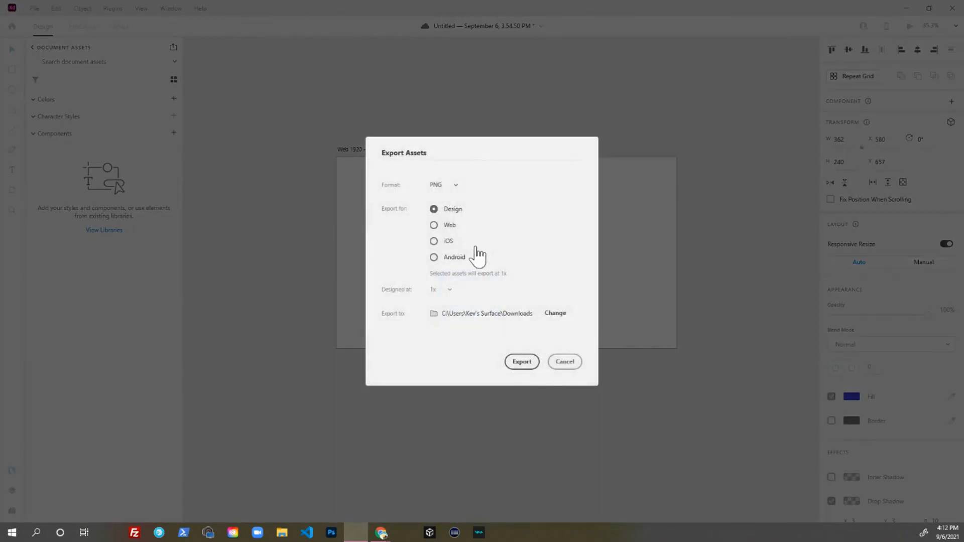
pyautogui.click(456, 187)
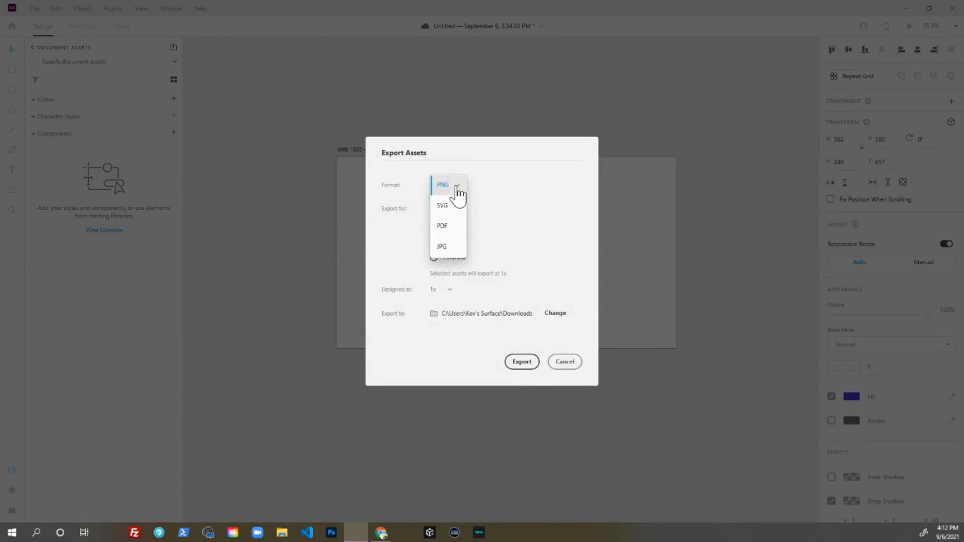
pyautogui.click(494, 194)
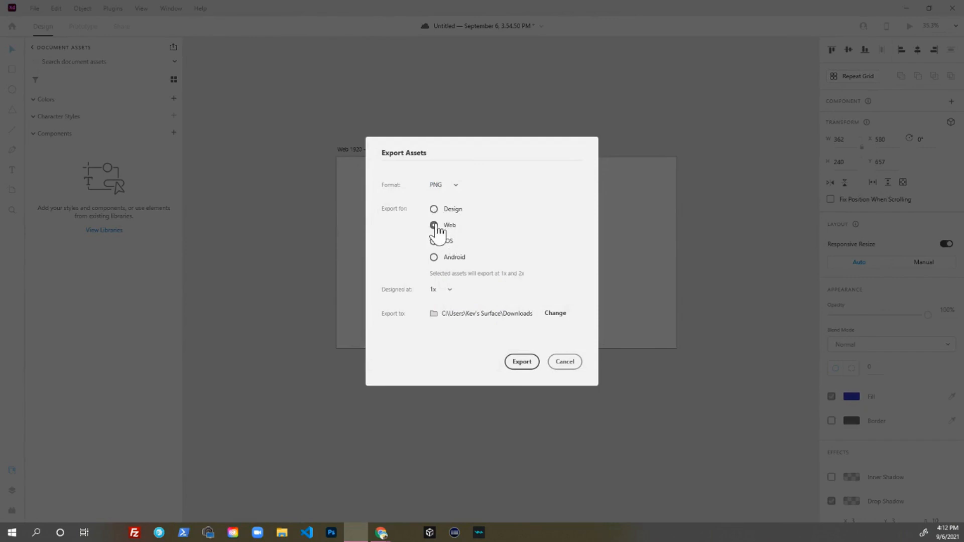
# Step: Compare the Web, iOS and Android export targets, return to Design and cancel the export
pyautogui.click(442, 242)
pyautogui.click(448, 258)
pyautogui.click(452, 226)
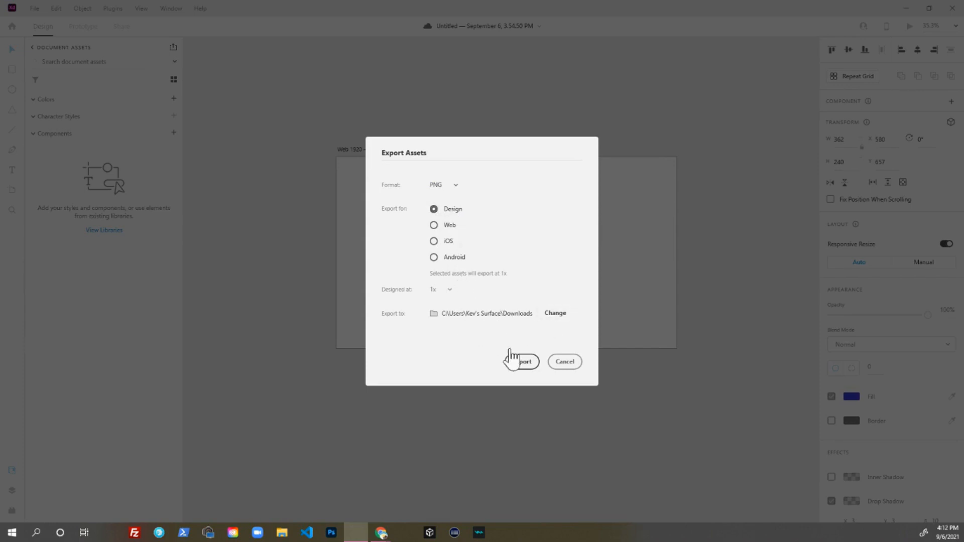
pyautogui.click(564, 362)
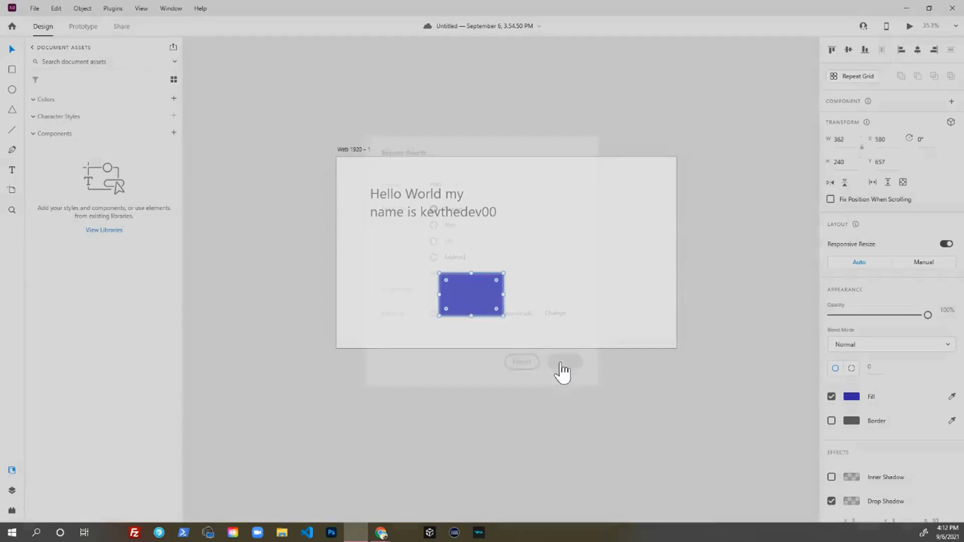
# Step: Deselect and reselect the blue rectangle on the artboard
pyautogui.click(598, 248)
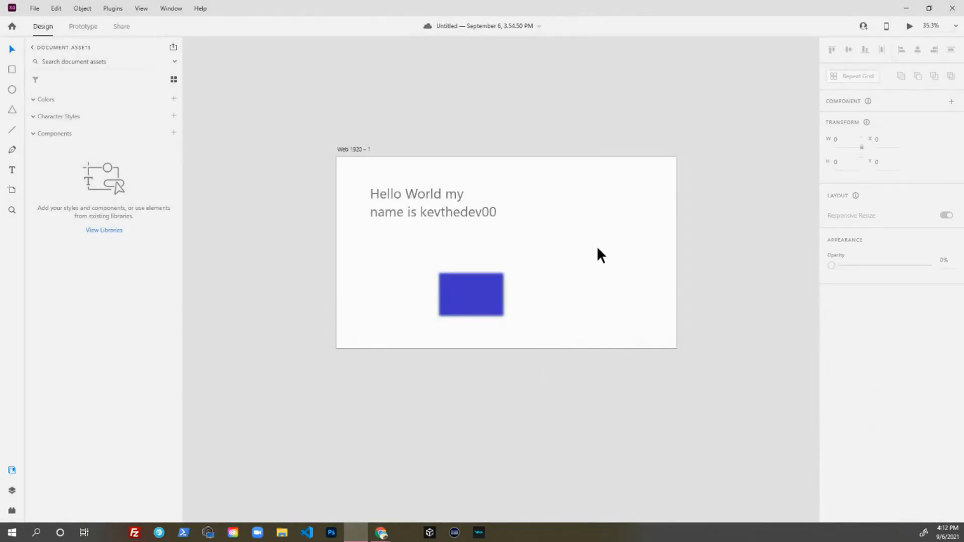
pyautogui.click(470, 296)
pyautogui.scroll(1, 495, 294)
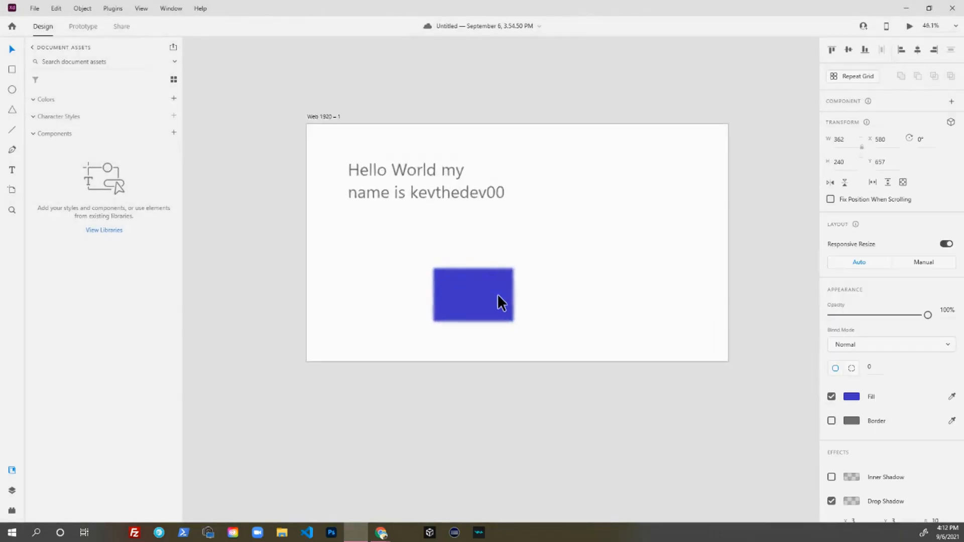
# Step: Turn off the drop shadow and the object blur on the blue rectangle
pyautogui.scroll(1, 497, 293)
pyautogui.click(832, 501)
pyautogui.scroll(-2, 864, 445)
pyautogui.click(833, 456)
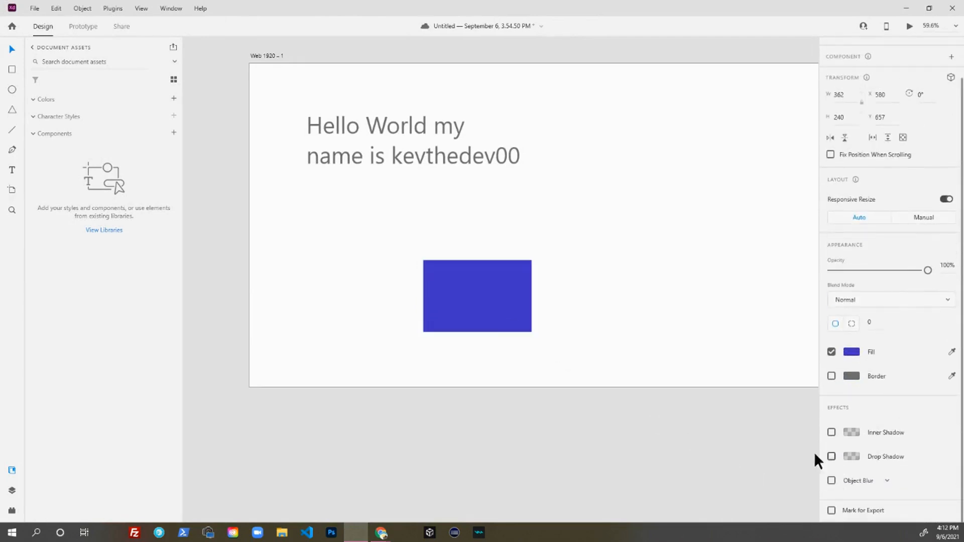
# Step: Enable 3D transforms on the blue rectangle, then use its gizmo to bring it forward to Z about 377 and tilt it about 19° around Y
pyautogui.click(499, 307)
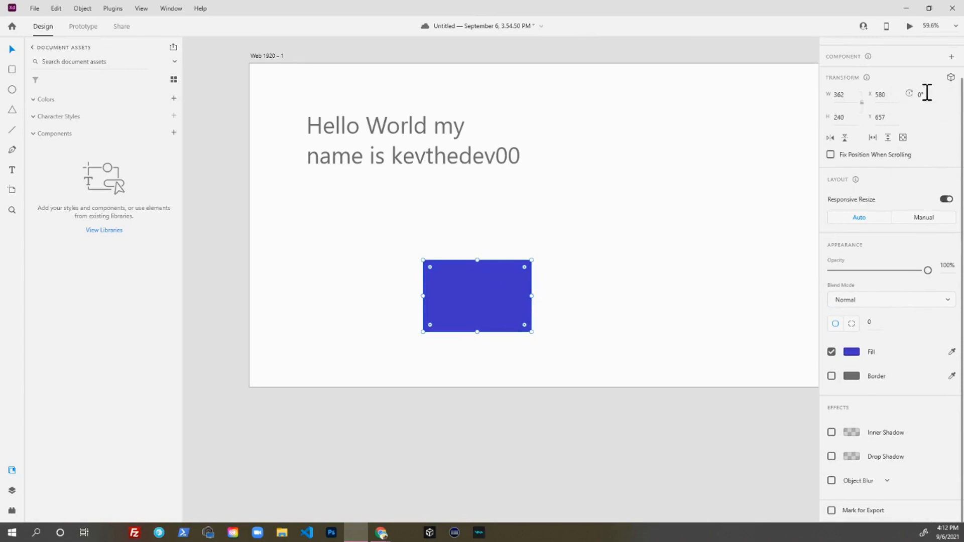
pyautogui.click(950, 77)
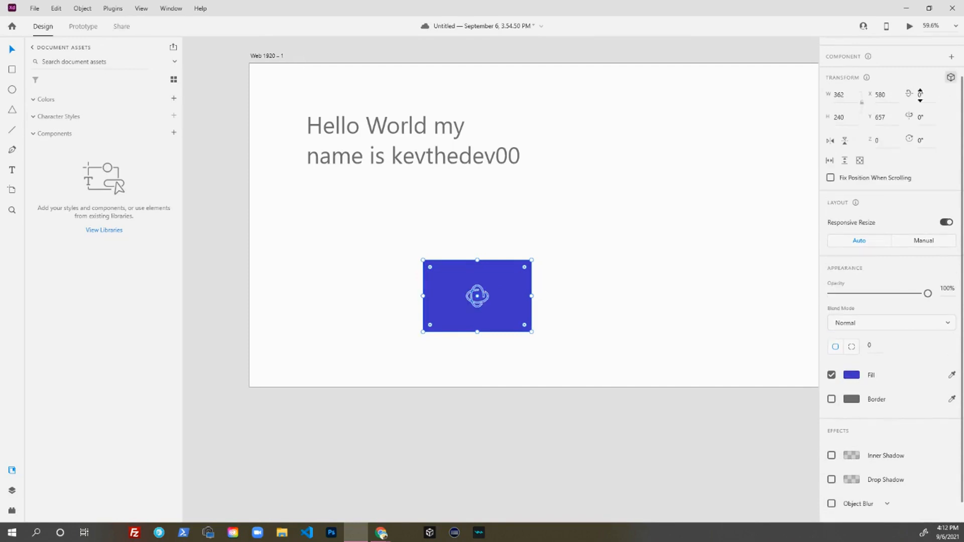
pyautogui.moveTo(476, 297); pyautogui.dragTo(584, 388)
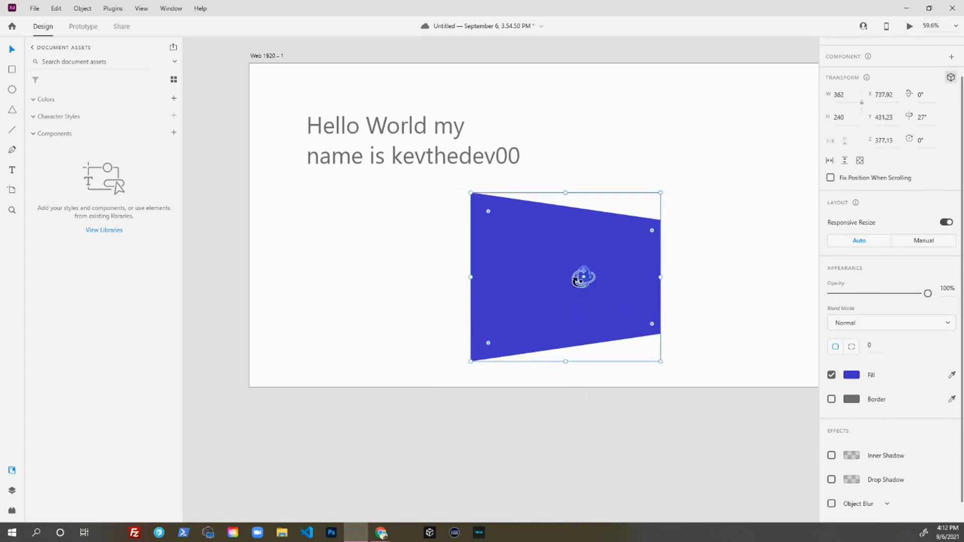
pyautogui.moveTo(581, 280)
pyautogui.mouseDown()
pyautogui.moveTo(572, 284)
pyautogui.moveTo(586, 261)
pyautogui.moveTo(590, 280)
pyautogui.moveTo(586, 270)
pyautogui.mouseUp()
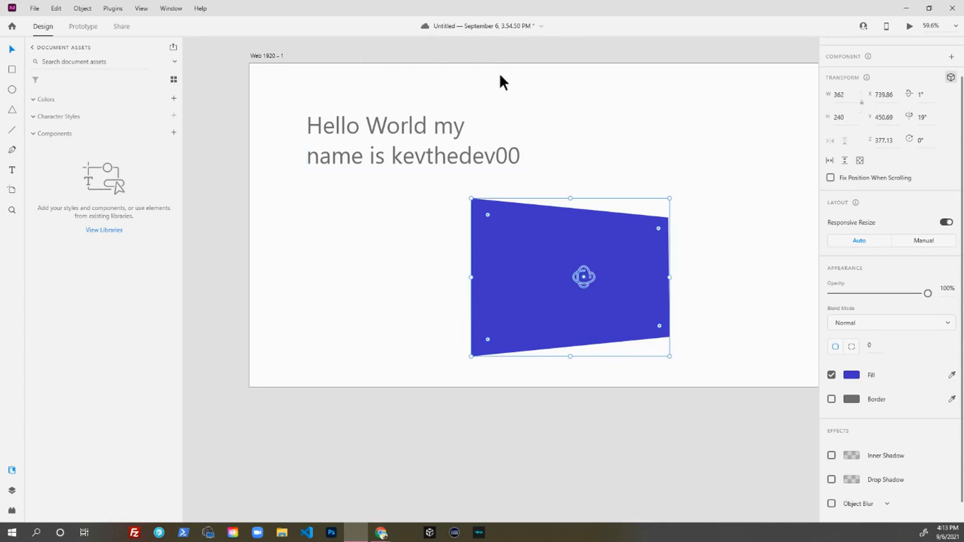
pyautogui.click(629, 280)
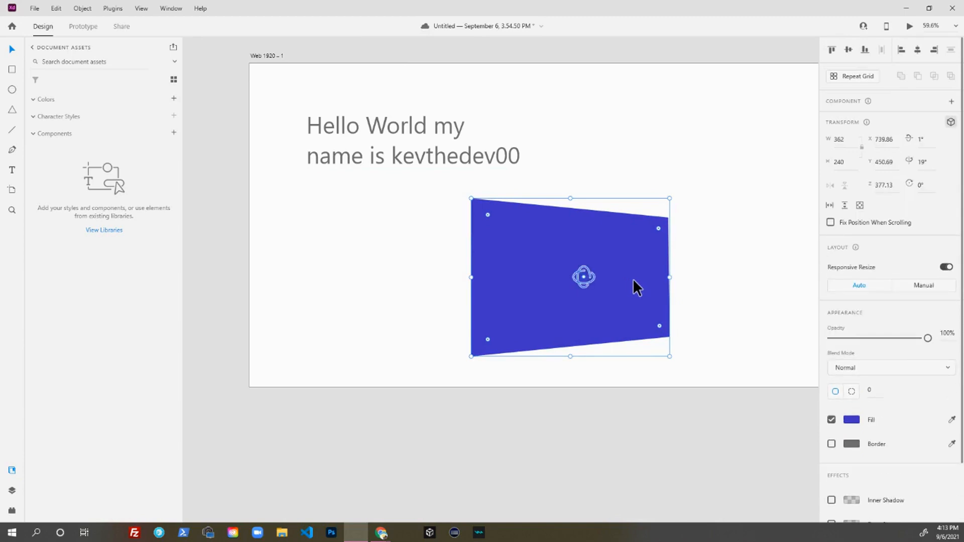
# Step: Set the blue rectangle's 3D rotations to X 6°, Y 25° and Z -14°, and deselect it
pyautogui.scroll(-2, 876, 364)
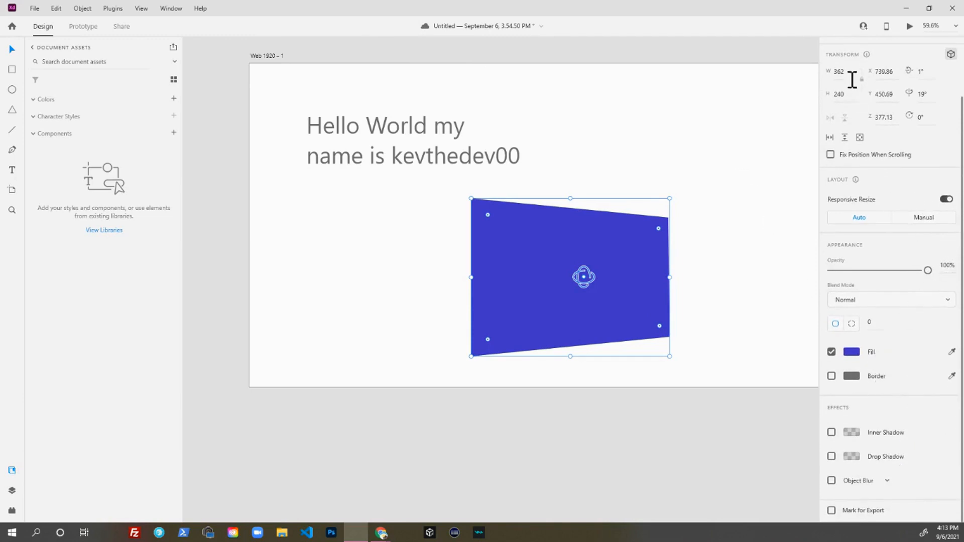
pyautogui.click(932, 76)
pyautogui.scroll(10, 926, 69)
pyautogui.scroll(-5, 926, 73)
pyautogui.click(927, 97)
pyautogui.scroll(6, 927, 98)
pyautogui.click(932, 119)
pyautogui.scroll(-14, 928, 126)
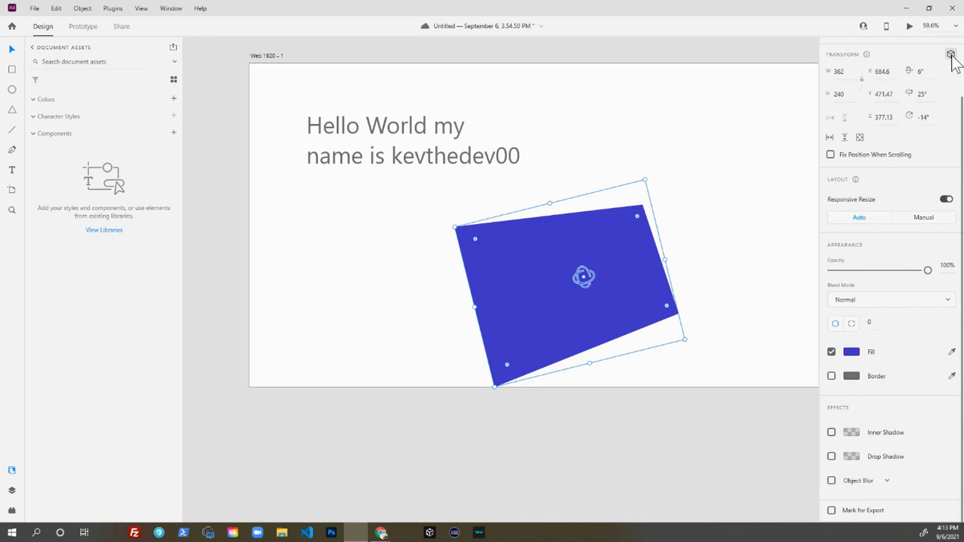
pyautogui.scroll(1, 950, 56)
pyautogui.click(352, 271)
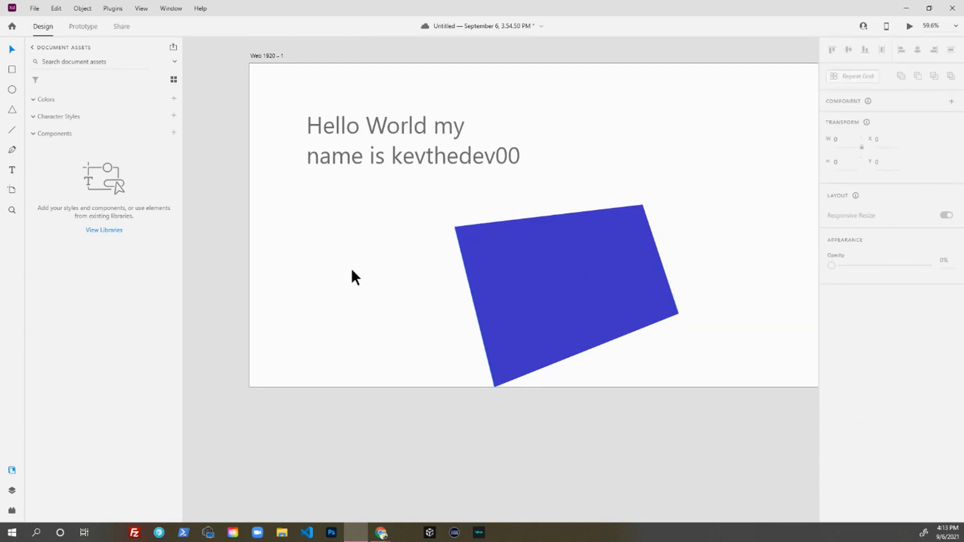
# Step: Move the tilted blue shape up and slightly right to about X 753, Y 383 on the artboard, and deselect it
pyautogui.keyDown('ctrl'); pyautogui.scroll(-3, 385, 319); pyautogui.keyUp('ctrl')
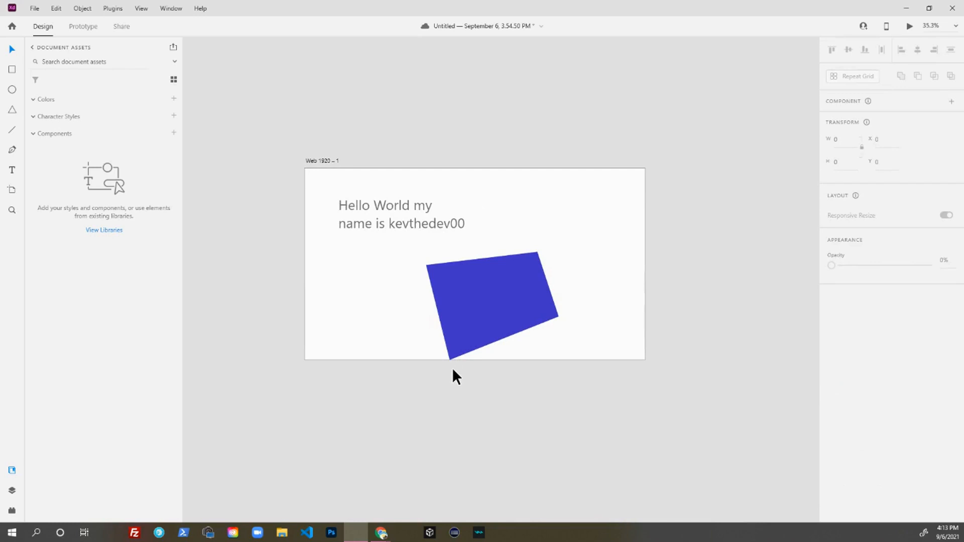
pyautogui.click(484, 290)
pyautogui.moveTo(483, 290); pyautogui.dragTo(487, 283)
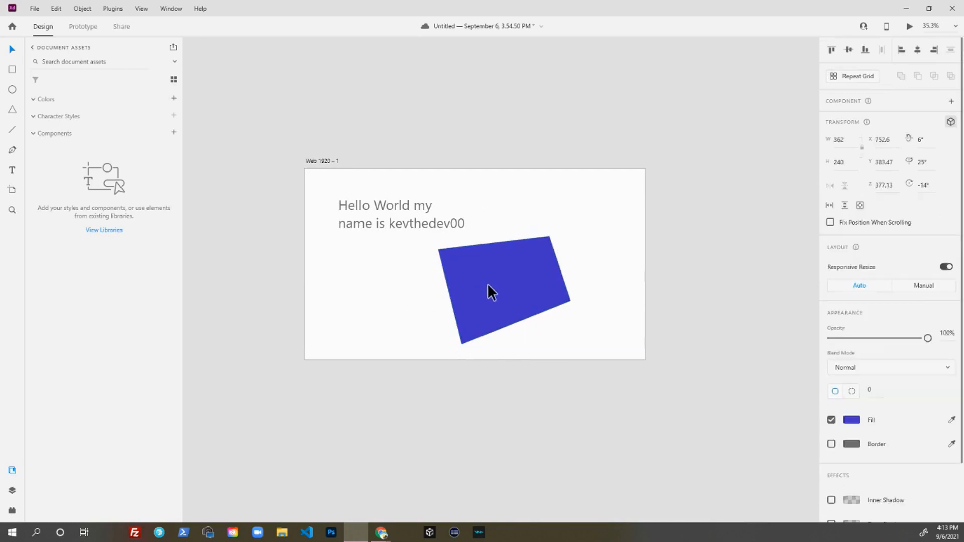
pyautogui.click(763, 368)
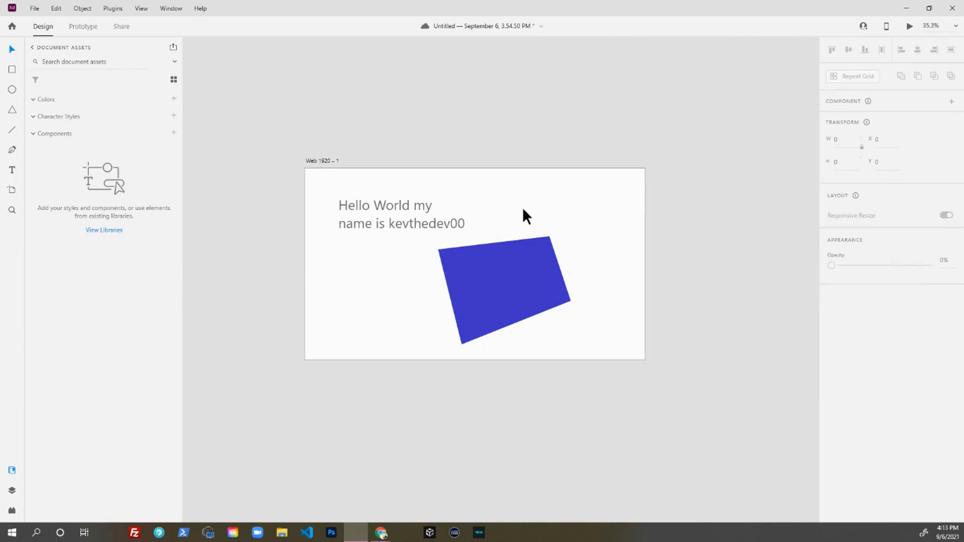
# Step: Extend the Web 1920 artboard downward to a height of about 1627
pyautogui.click(338, 161)
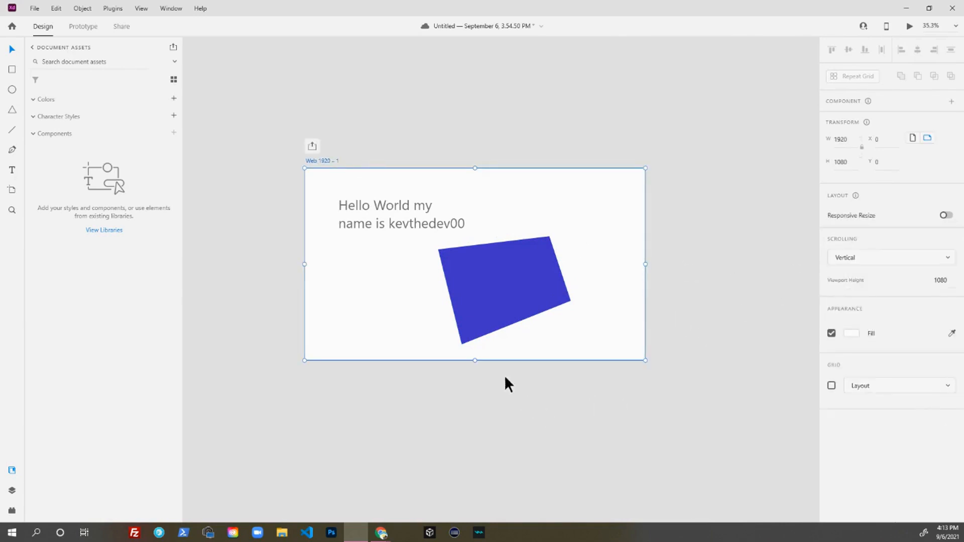
pyautogui.click(477, 381)
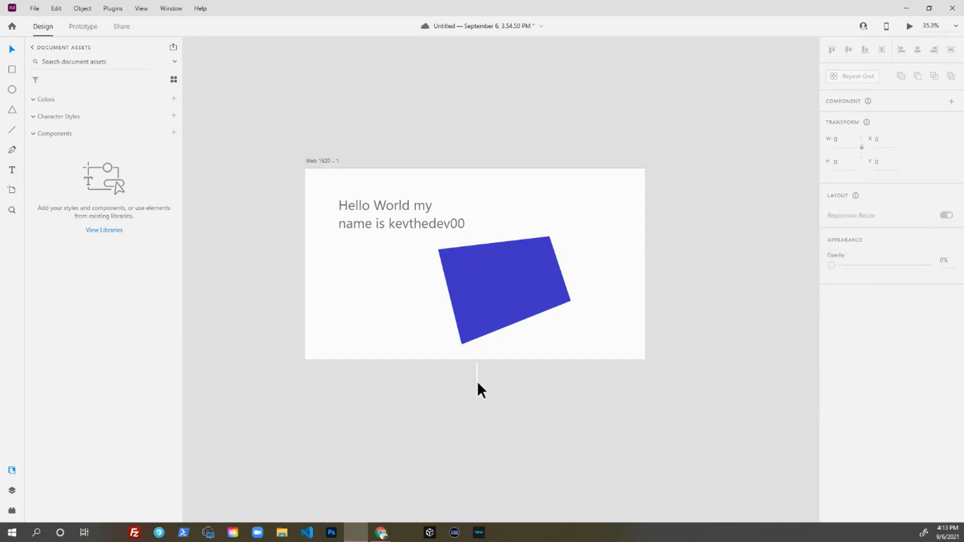
pyautogui.click(481, 351)
pyautogui.moveTo(474, 360); pyautogui.dragTo(478, 456)
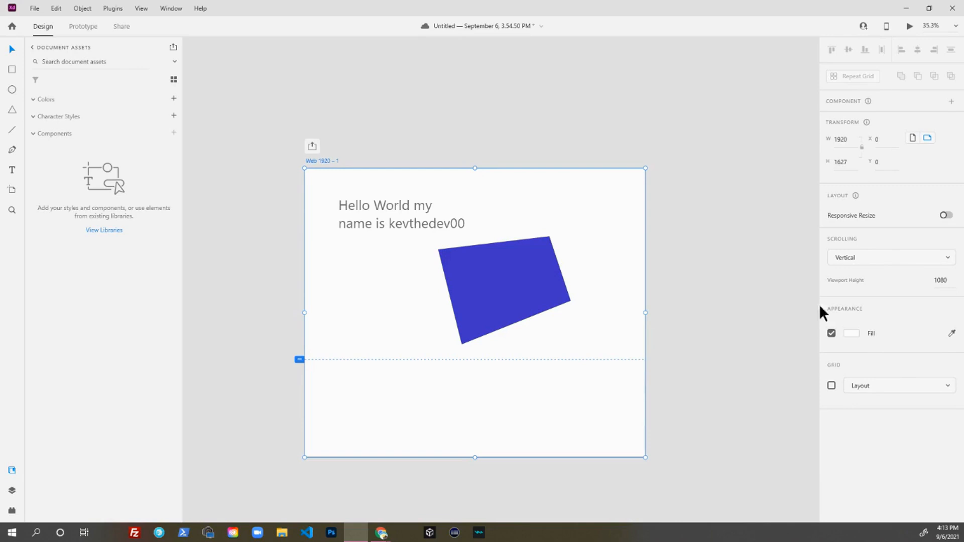
# Step: Review the artboard's scrolling options, keeping Vertical, and deselect the artboard
pyautogui.click(882, 258)
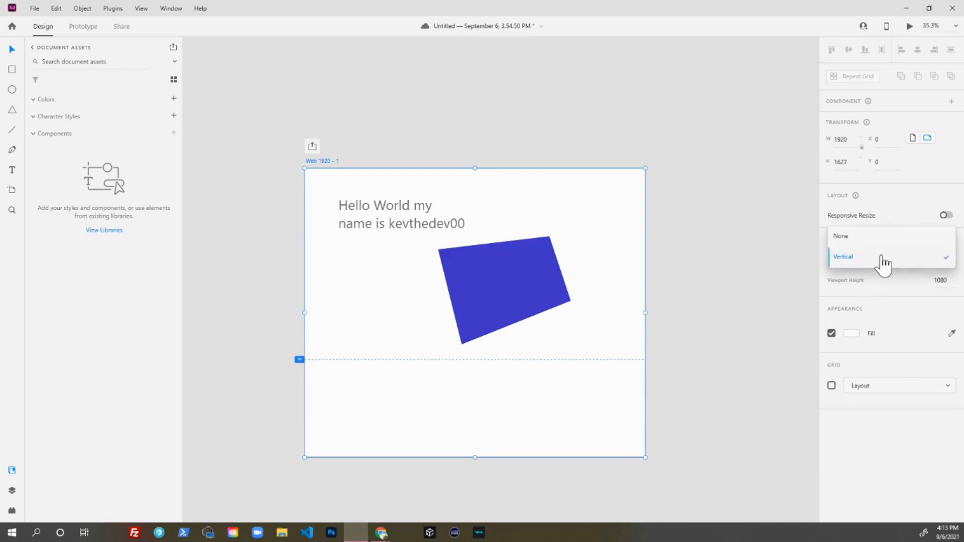
pyautogui.click(888, 290)
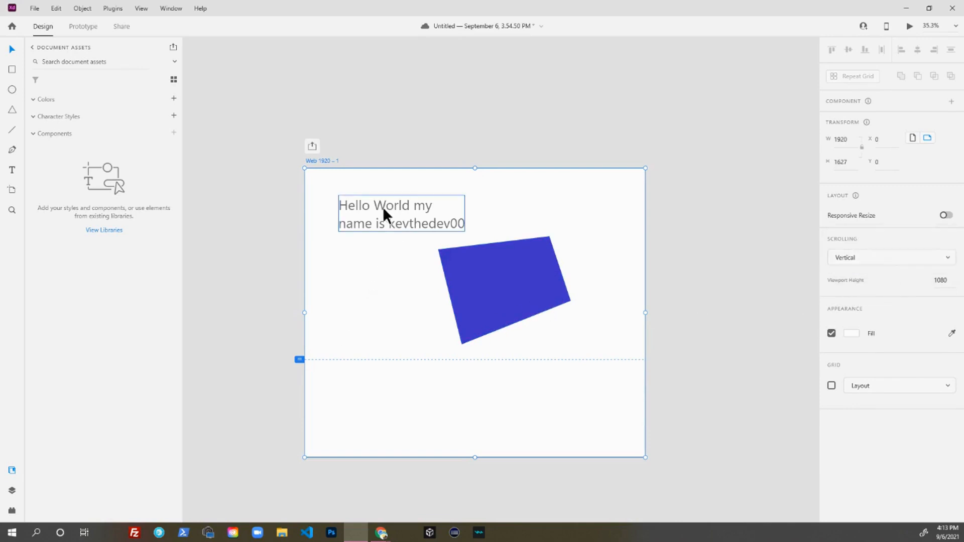
pyautogui.click(374, 146)
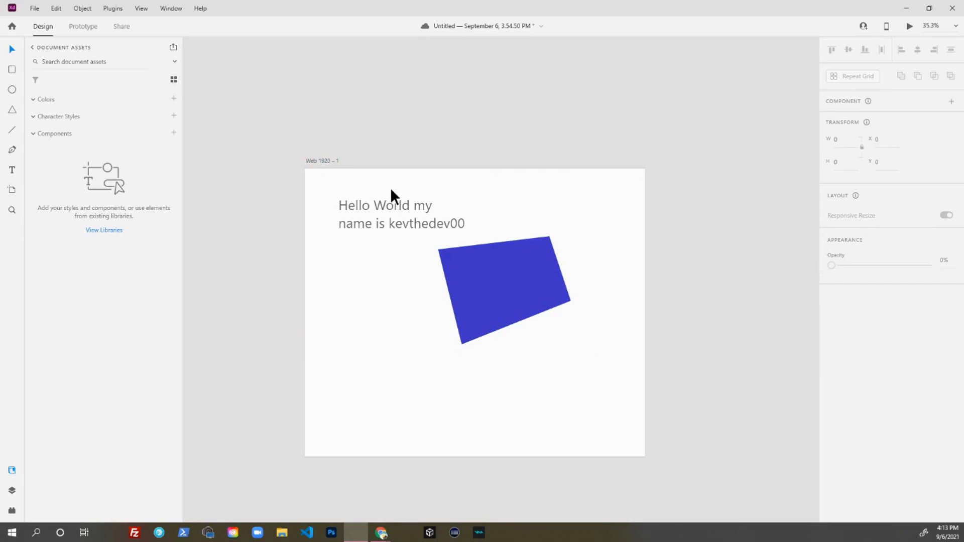
# Step: Preview the artboard, scroll through it down and back up, and close the preview
pyautogui.hotkey('ctrl', 'Return')
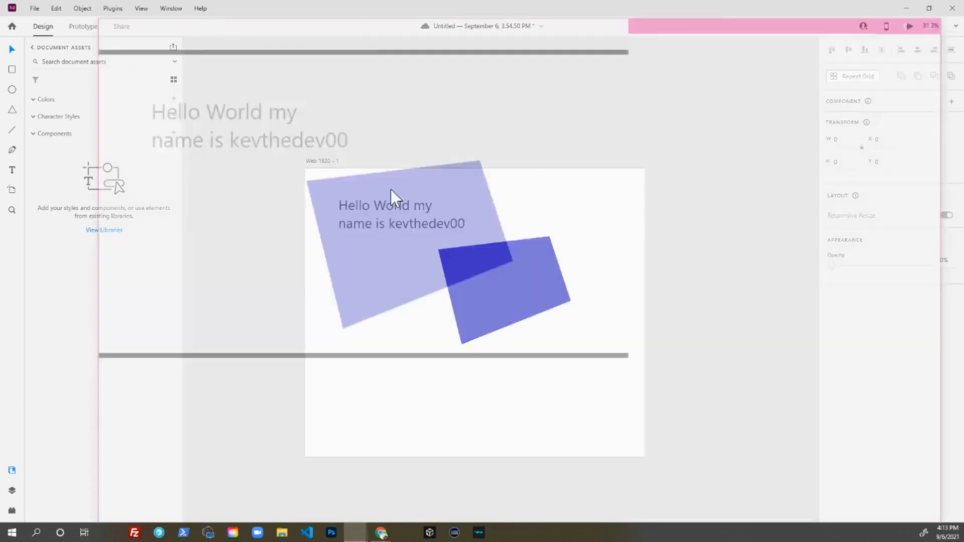
pyautogui.scroll(-4, 453, 477)
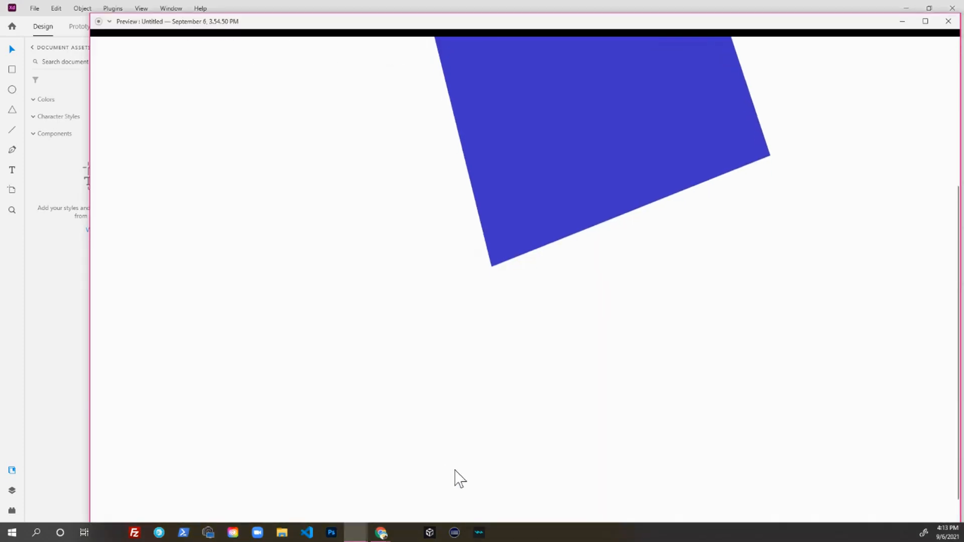
pyautogui.scroll(4, 445, 478)
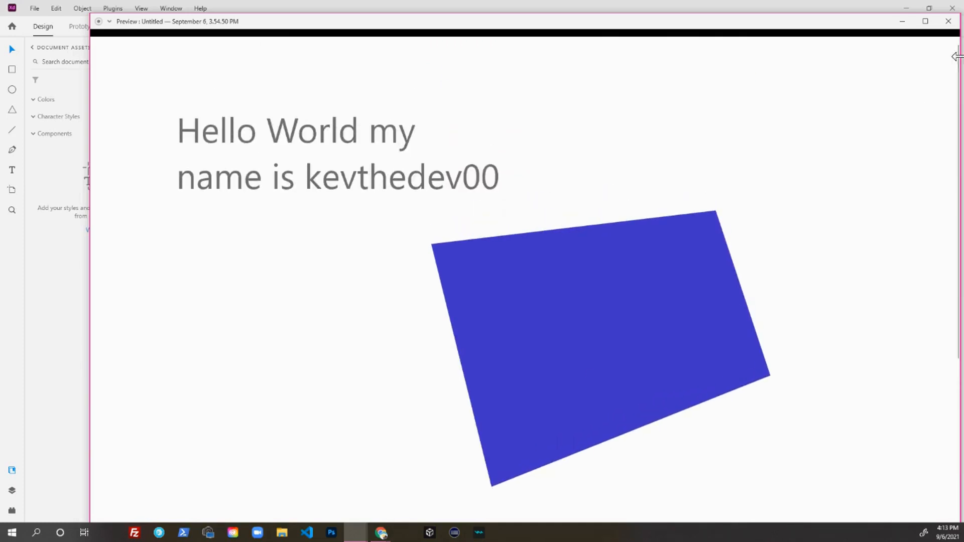
pyautogui.click(948, 21)
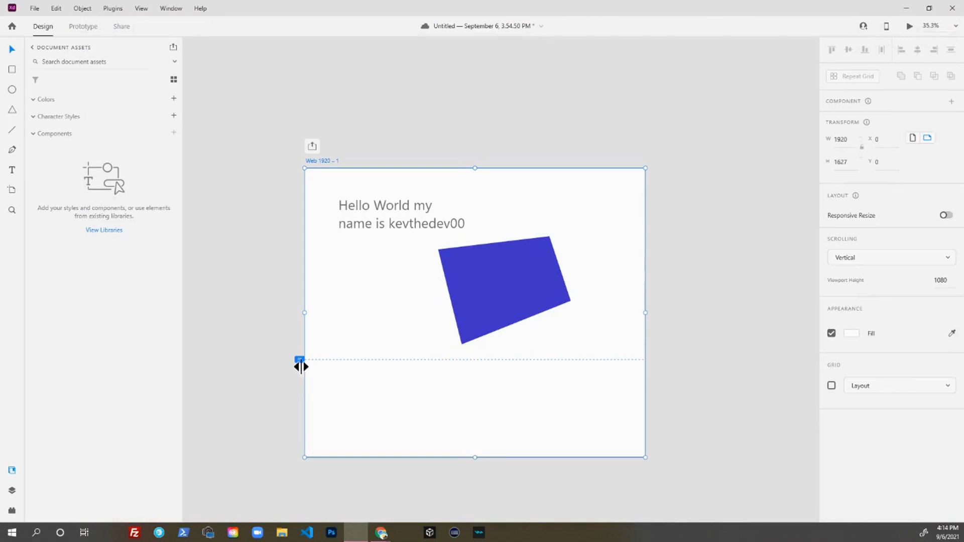
# Step: Raise the artboard's viewport marker to cross the lower part of the blue shape, and test the scrolling in a preview
pyautogui.moveTo(299, 361); pyautogui.dragTo(300, 308)
pyautogui.click(600, 360)
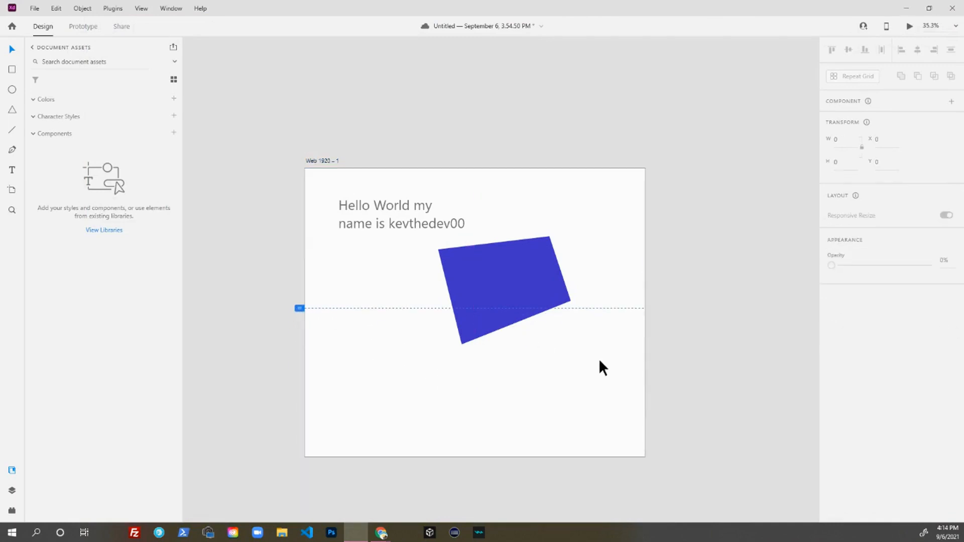
pyautogui.hotkey('ctrl', 'Return')
pyautogui.scroll(-4, 518, 447)
pyautogui.scroll(-2, 518, 447)
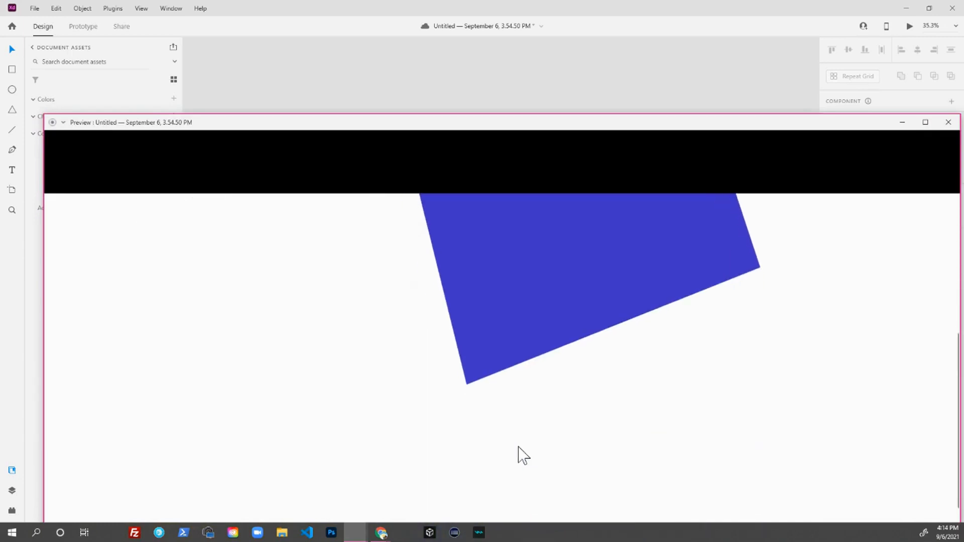
pyautogui.scroll(5, 519, 445)
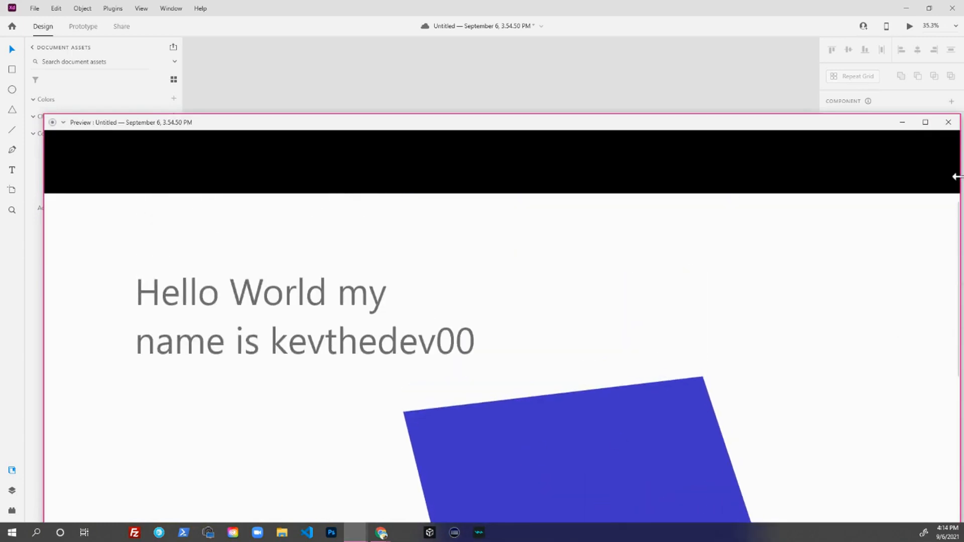
pyautogui.click(942, 120)
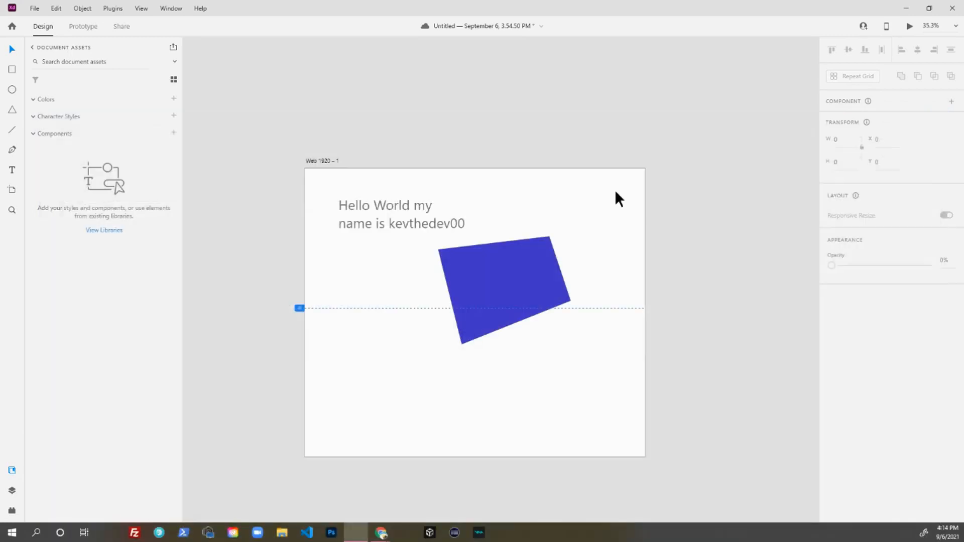
# Step: Lower the artboard's viewport marker below the blue shape, to a viewport height of about 1026
pyautogui.moveTo(299, 307); pyautogui.dragTo(284, 350)
# Step: Add a horizontal guide just below the Hello World text and a vertical guide along its left edge
pyautogui.scroll(1, 316, 166)
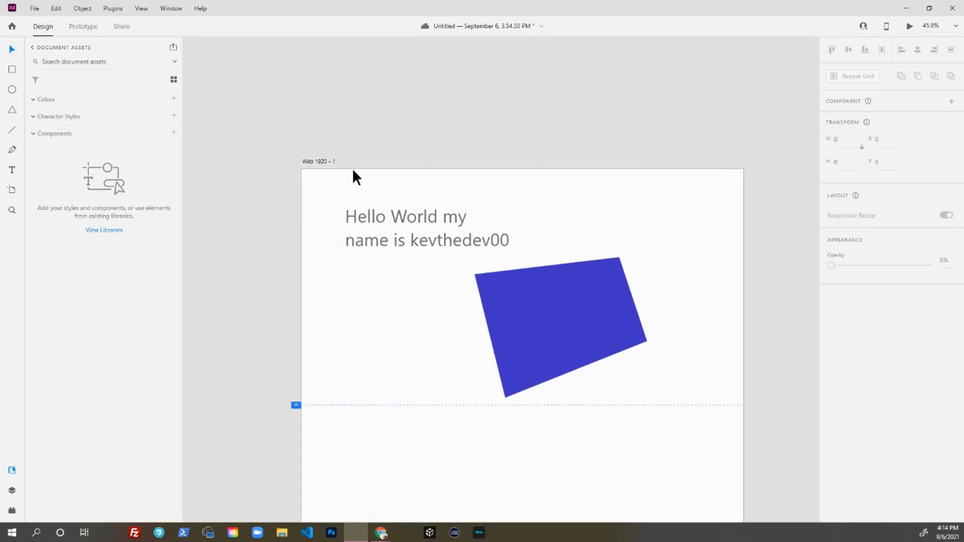
pyautogui.moveTo(367, 164); pyautogui.dragTo(369, 254)
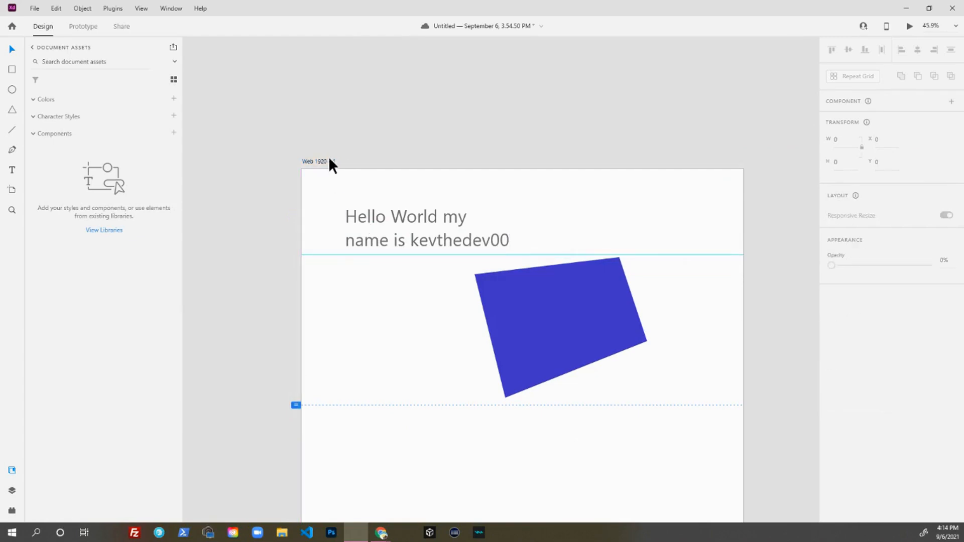
pyautogui.moveTo(297, 221); pyautogui.dragTo(345, 225)
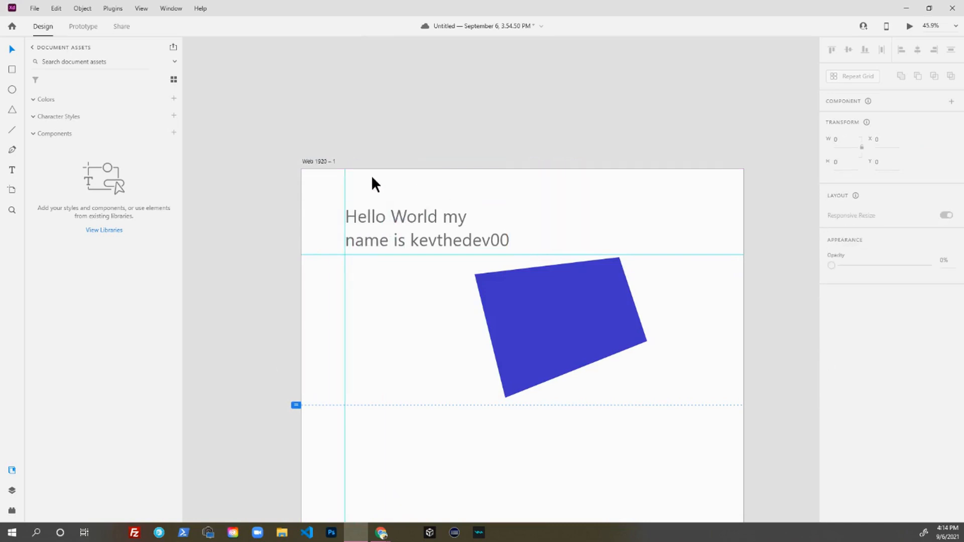
# Step: Select the Web 1920 artboard and turn on its Layout grid
pyautogui.click(323, 162)
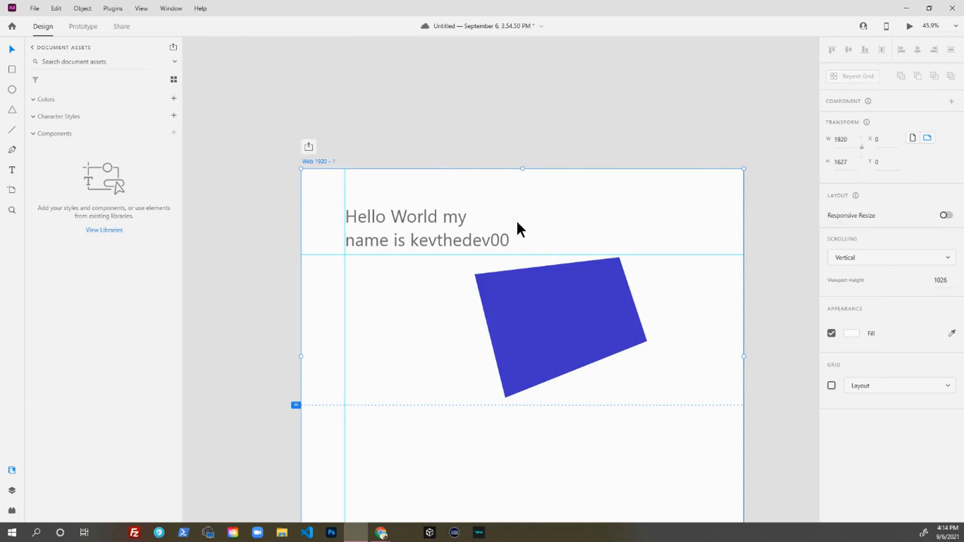
pyautogui.click(684, 395)
pyautogui.click(330, 165)
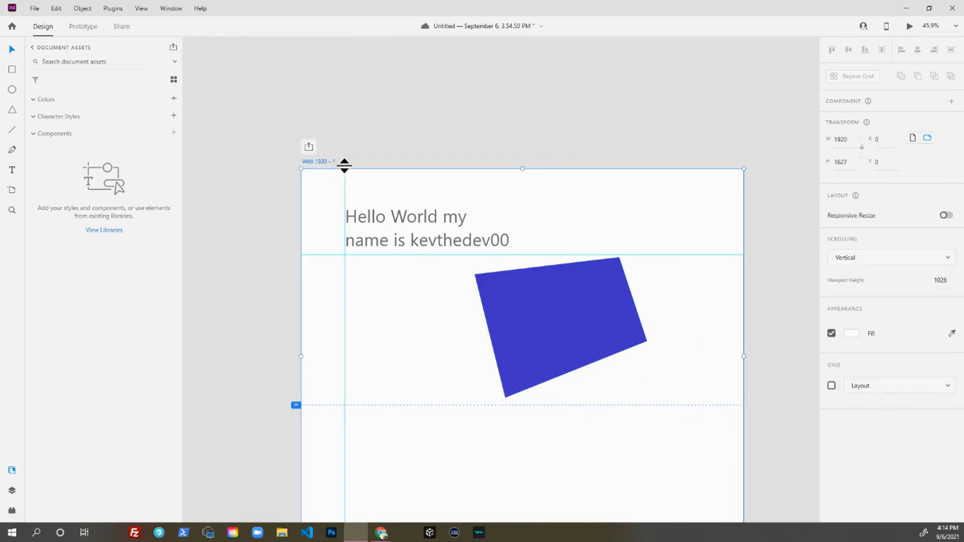
pyautogui.click(832, 386)
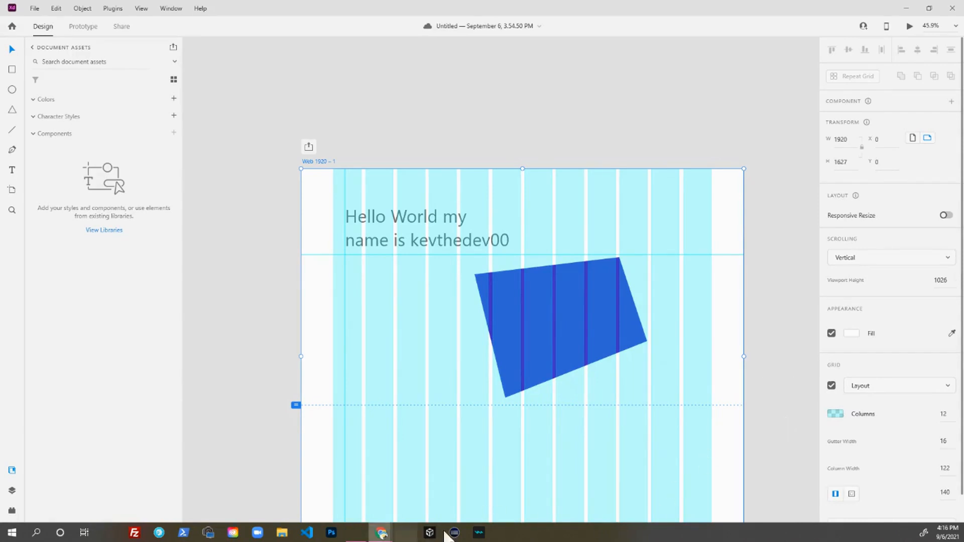
# Step: Set the layout grid's gutter width to 19 and use separate margins per side, with 340 on the right and 747 on the left
pyautogui.scroll(-1, 844, 454)
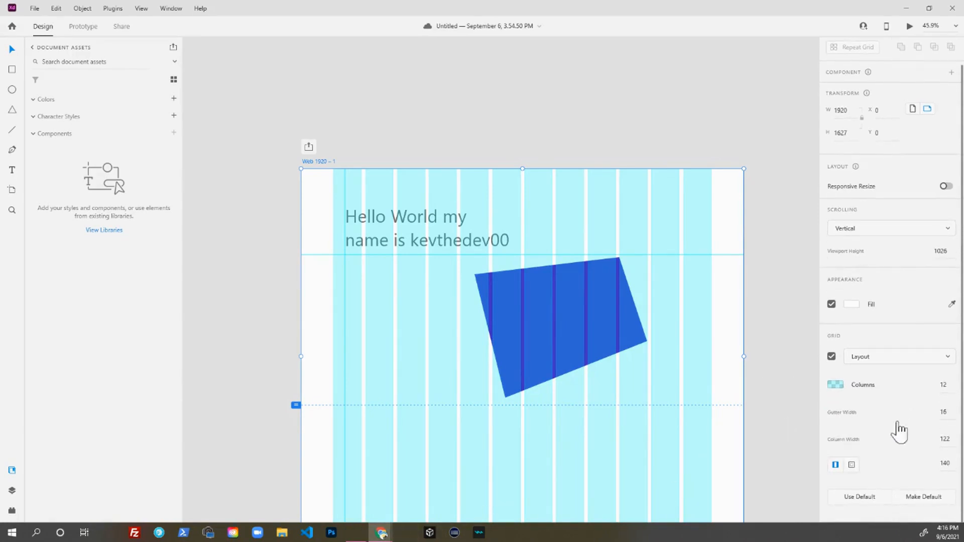
pyautogui.moveTo(949, 410); pyautogui.dragTo(953, 462)
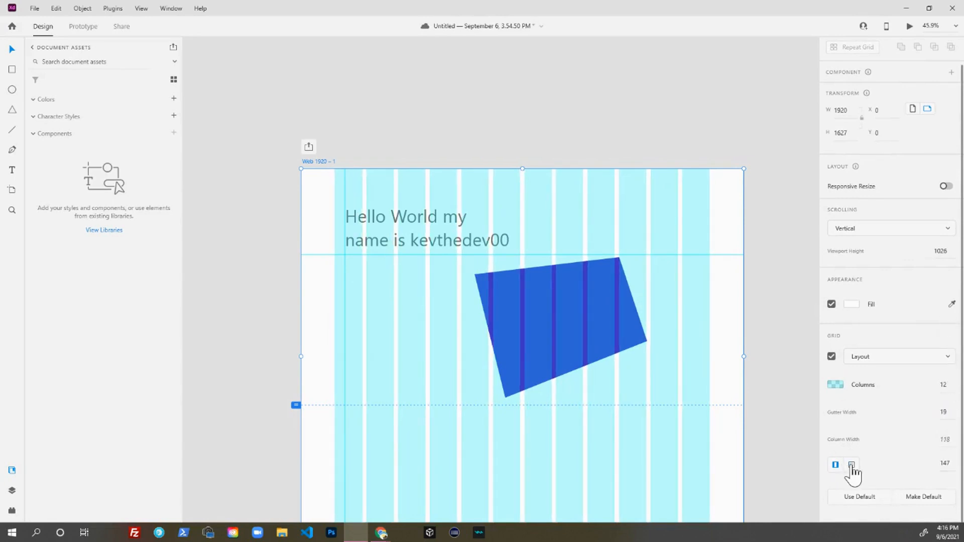
pyautogui.moveTo(910, 462); pyautogui.dragTo(885, 344)
pyautogui.moveTo(931, 465); pyautogui.dragTo(916, 375)
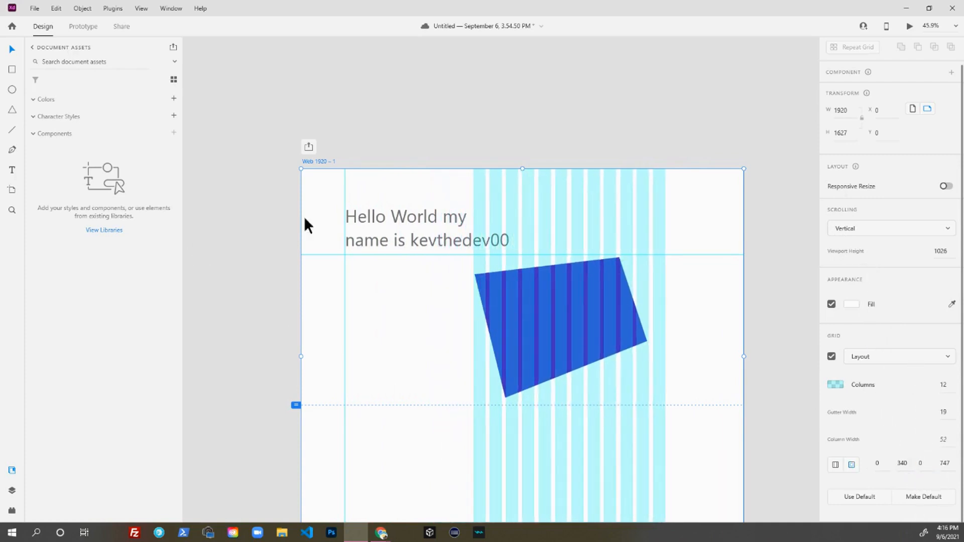
# Step: Deselect the Web 1920 artboard and toggle its layout grid off and on repeatedly, leaving the grid hidden
pyautogui.click(342, 145)
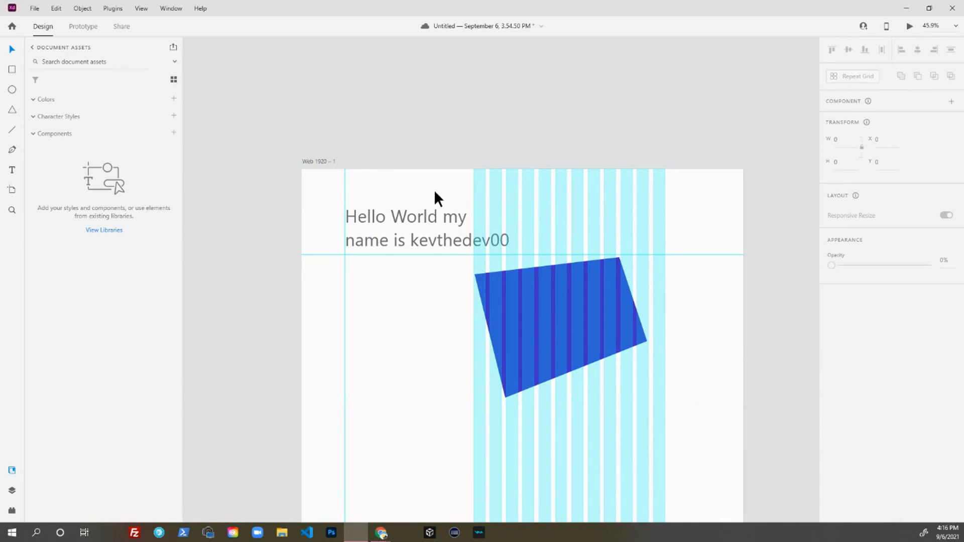
pyautogui.press("ctrl+shift+'")
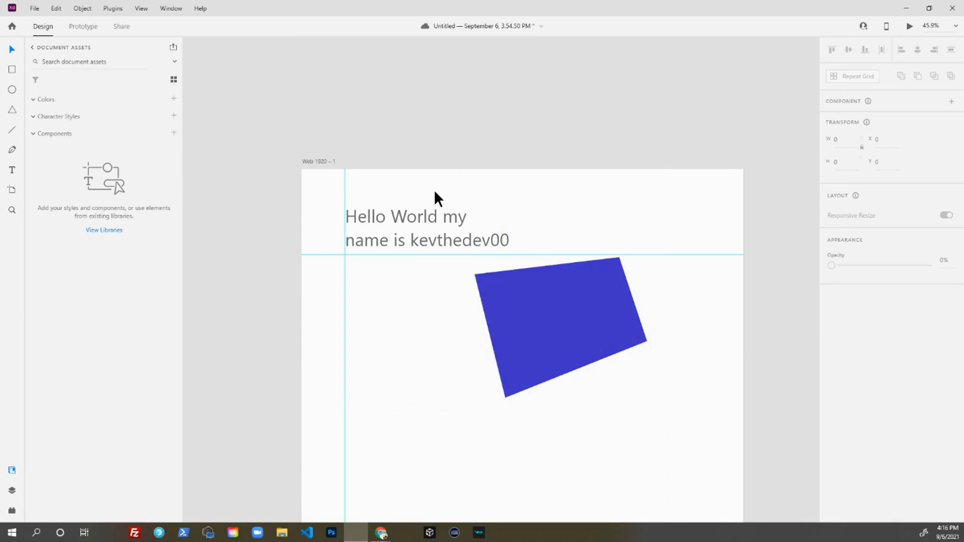
pyautogui.press("ctrl+shift+'")
pyautogui.press("ctrl+shift+'")
pyautogui.press("ctrl+shift+'")
pyautogui.press("ctrl+shift+'")
# Step: Nudge the Hello World text beside the crossing guides to about X 191, Y 151, and hide the guides
pyautogui.moveTo(382, 243); pyautogui.dragTo(392, 227)
pyautogui.scroll(5, 384, 242)
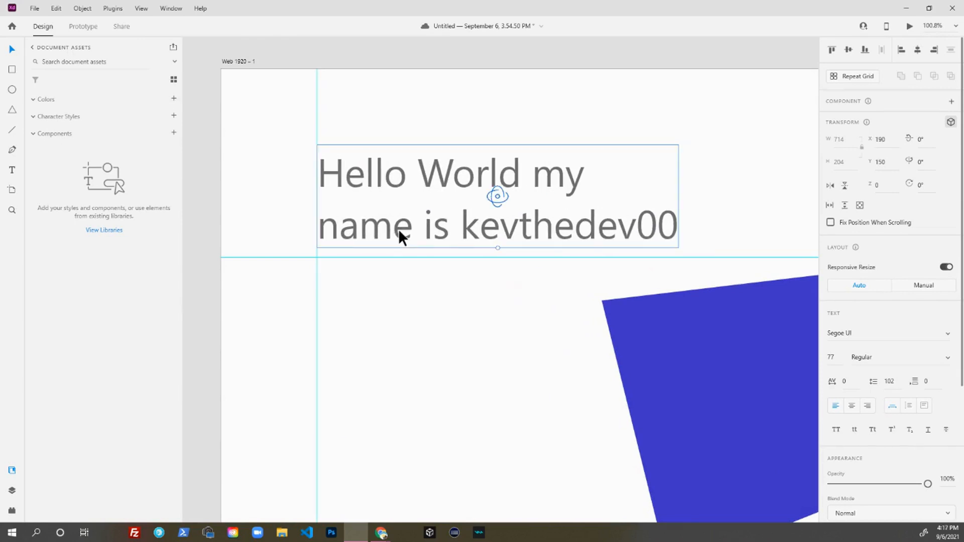
pyautogui.moveTo(402, 235)
pyautogui.mouseDown()
pyautogui.moveTo(410, 233)
pyautogui.moveTo(382, 234)
pyautogui.moveTo(417, 236)
pyautogui.moveTo(394, 235)
pyautogui.moveTo(403, 233)
pyautogui.mouseUp()
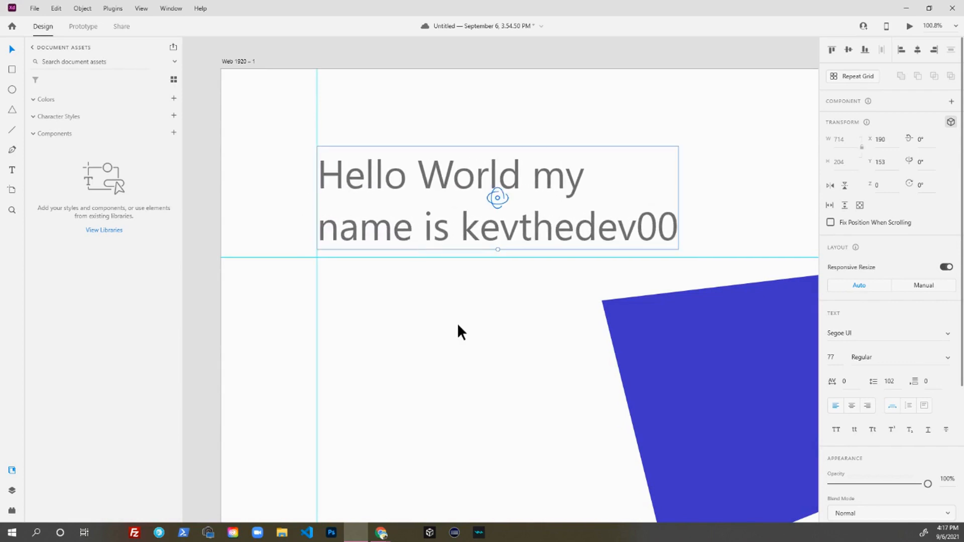
pyautogui.moveTo(381, 233)
pyautogui.mouseDown()
pyautogui.moveTo(370, 236)
pyautogui.moveTo(385, 239)
pyautogui.mouseUp()
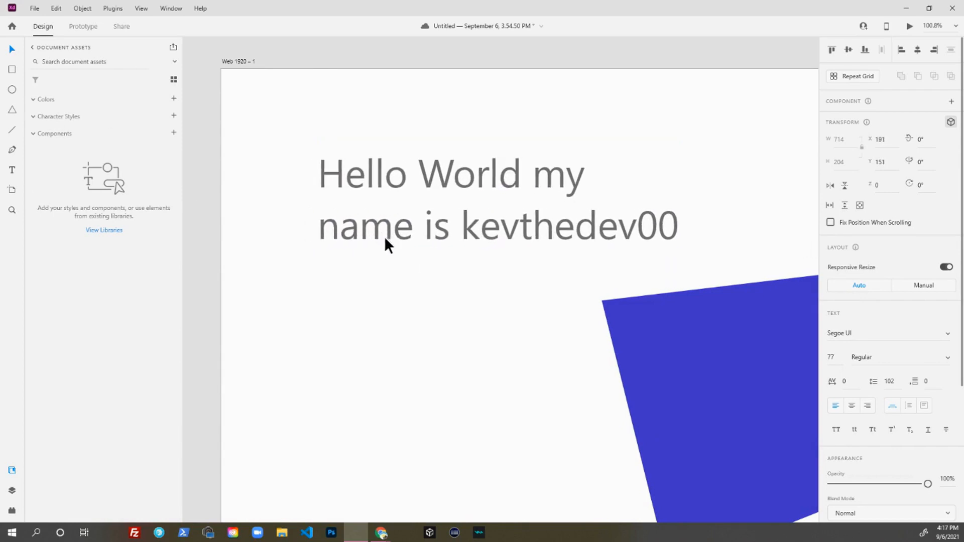
pyautogui.scroll(-5, 507, 323)
pyautogui.scroll(-2, 492, 369)
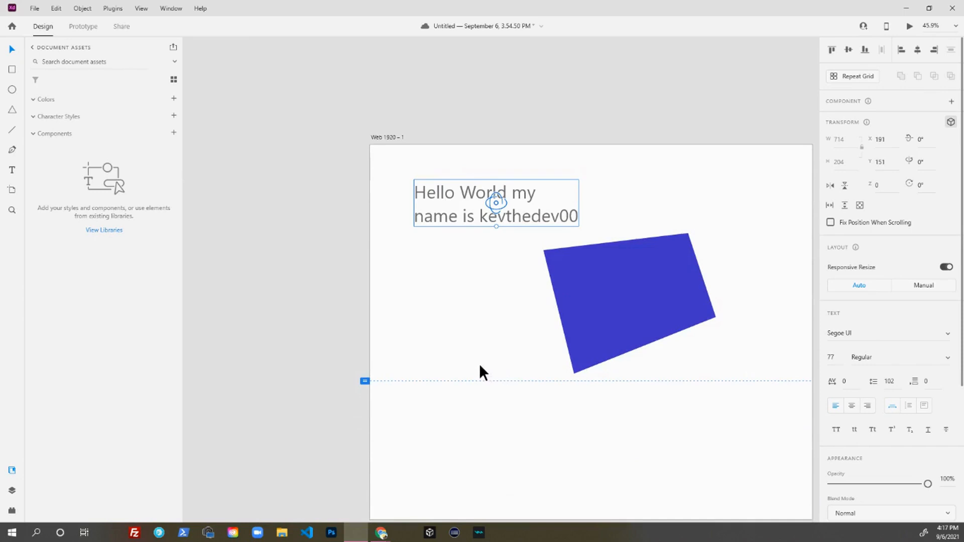
pyautogui.scroll(-2, 535, 360)
pyautogui.scroll(-2, 532, 349)
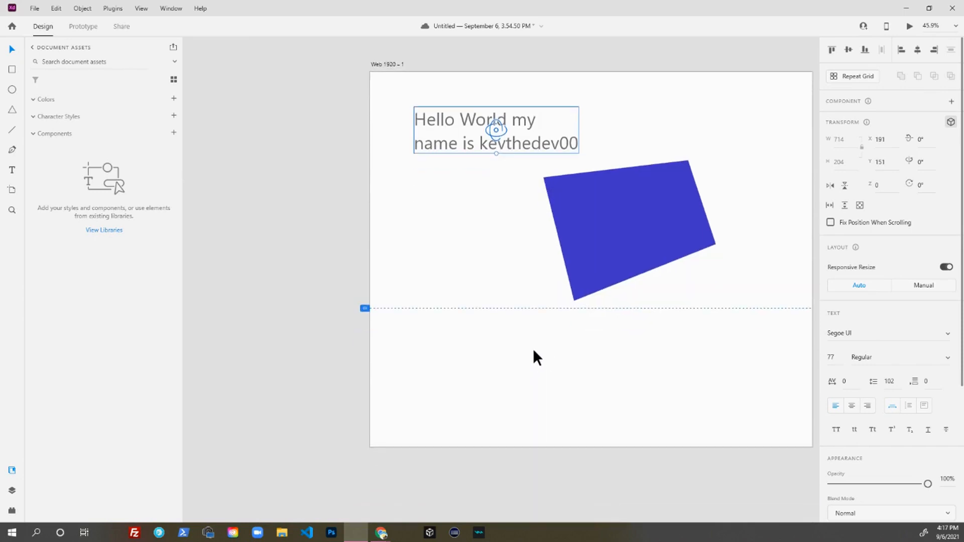
pyautogui.scroll(3, 658, 364)
pyautogui.scroll(1, 658, 364)
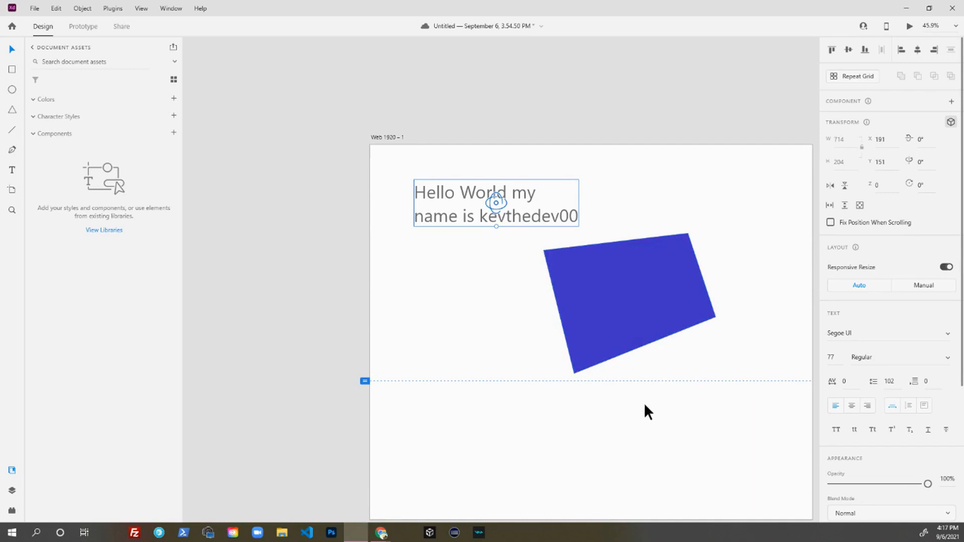
pyautogui.hscroll(3, 647, 402)
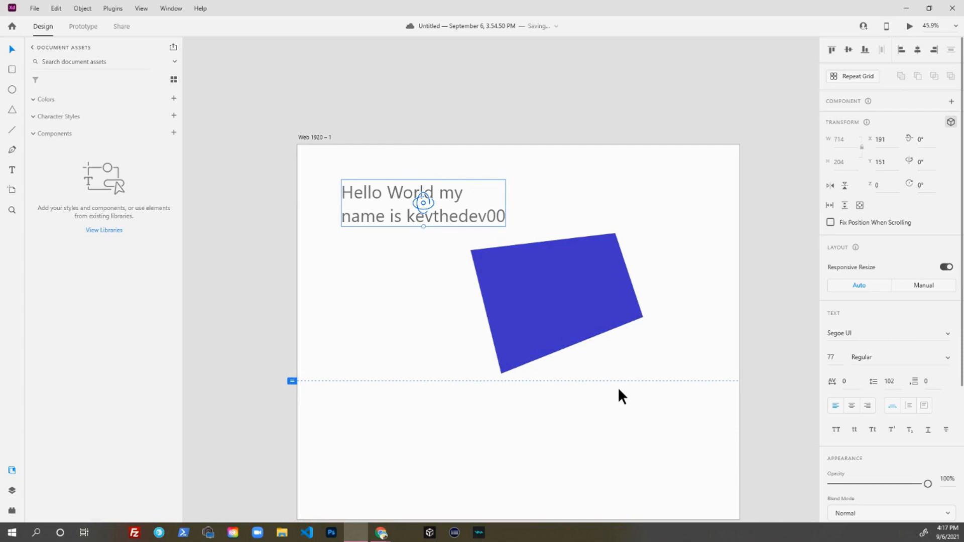
pyautogui.scroll(-1, 658, 394)
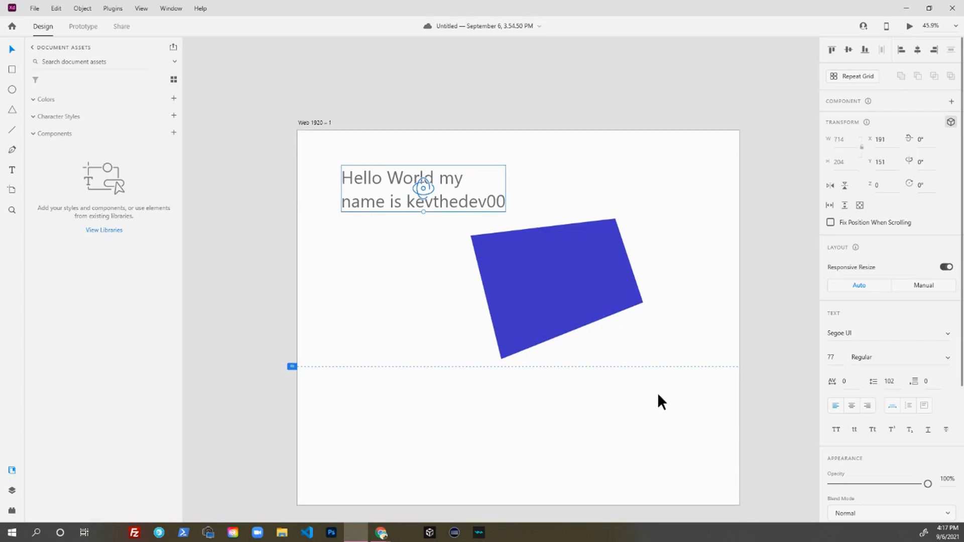